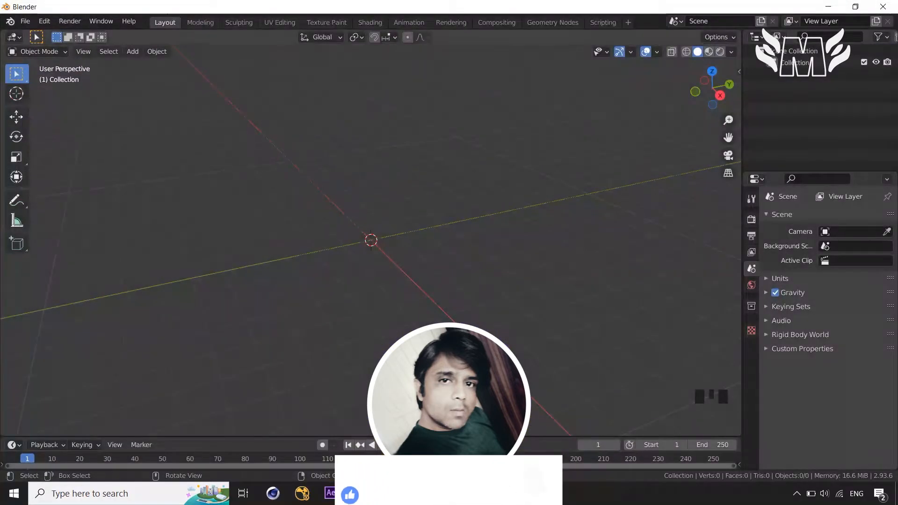
Add a cube mesh at the world origin
middle_click_drag(435, 315, 457, 307)
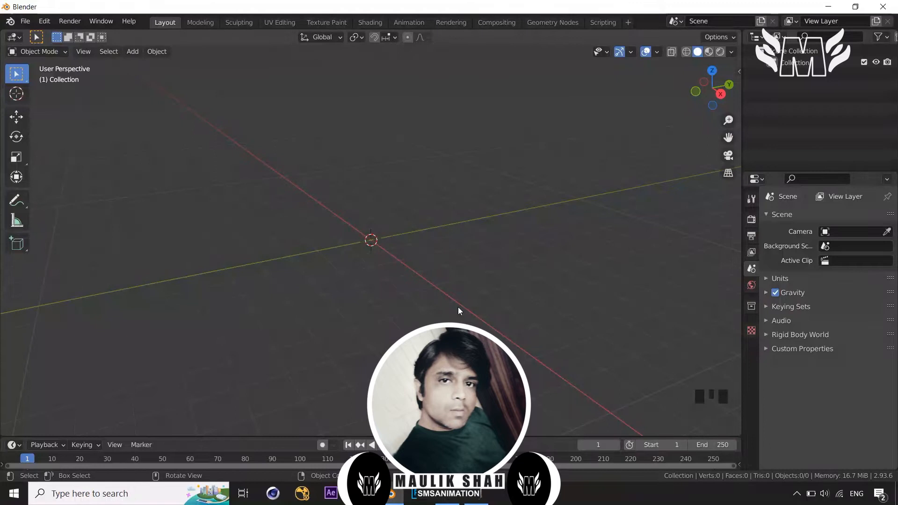
middle_click_drag(448, 296, 458, 301)
key("shift+a")
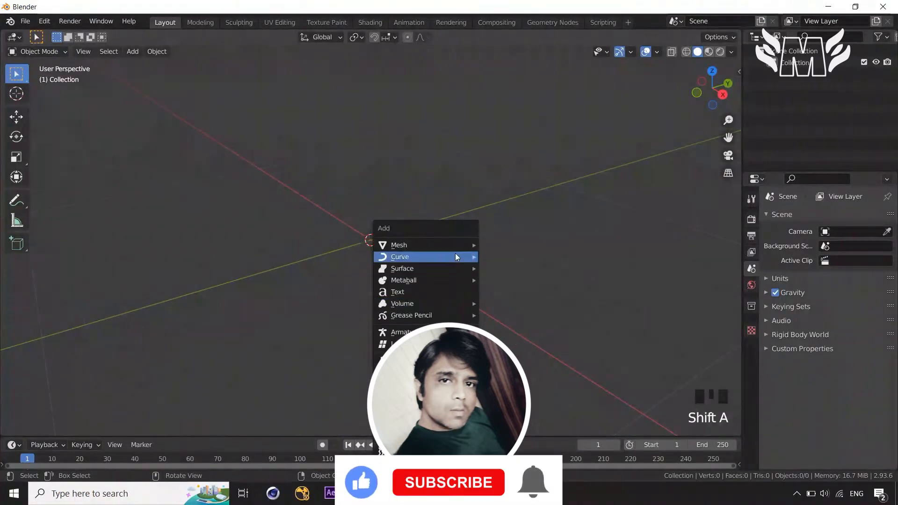
mouse_move(456, 246)
left_click(518, 257)
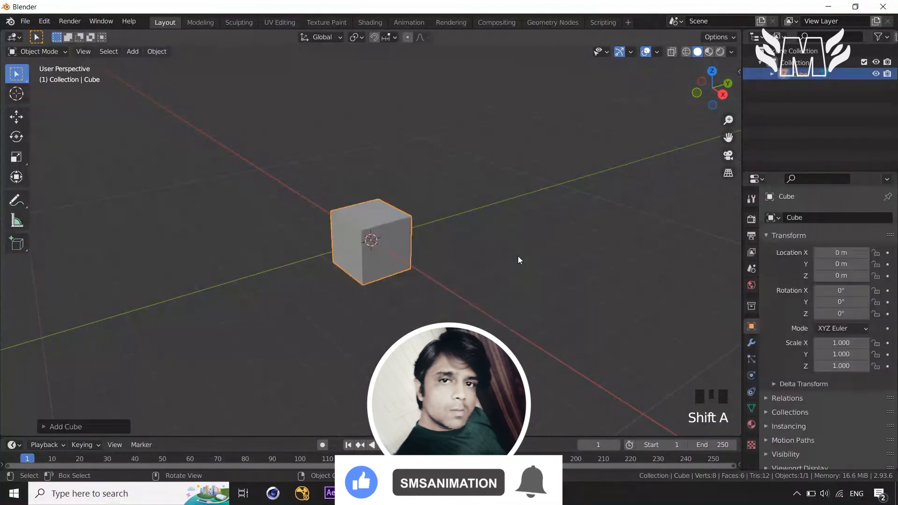
Move the cube up 1 m along the Z axis with incremental snapping so it sits on the grid floor
mouse_move(501, 266)
middle_mouse_down()
mouse_move(507, 281)
mouse_move(492, 274)
middle_mouse_up()
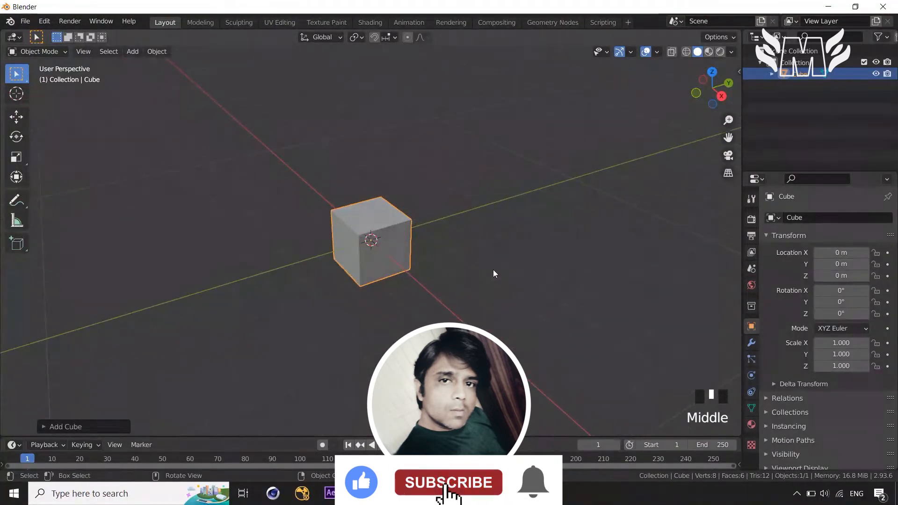
key("g")
key("z")
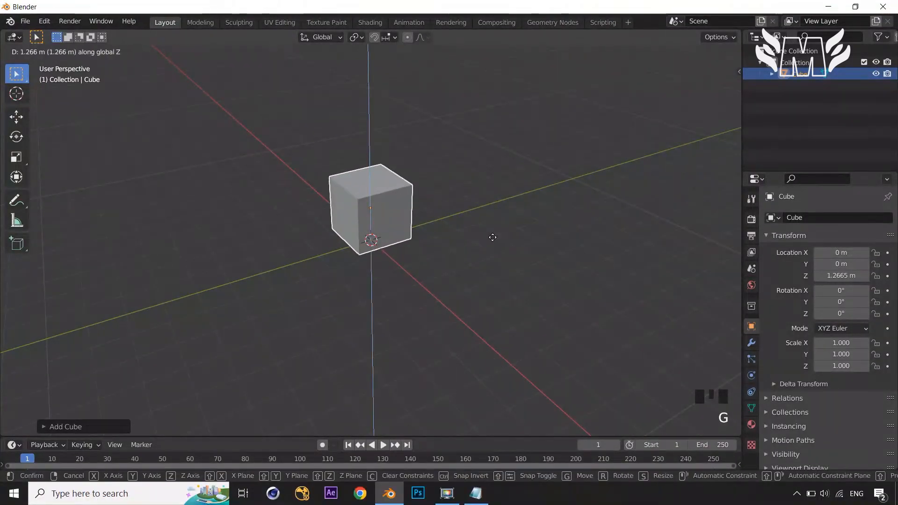
key("ctrl")
left_click(493, 239)
Duplicate the cube and place the copy about 3.45 m away along positive Y
middle_click_drag(498, 271, 461, 284)
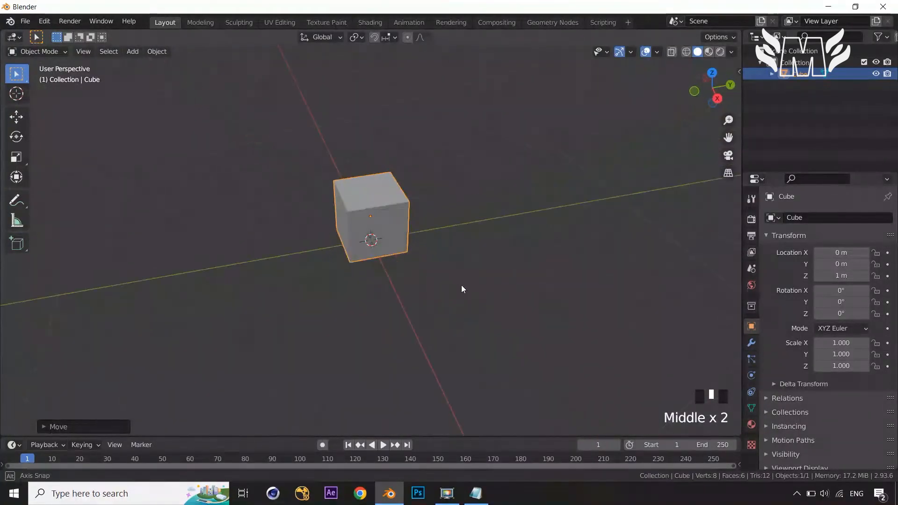
key("shift+d")
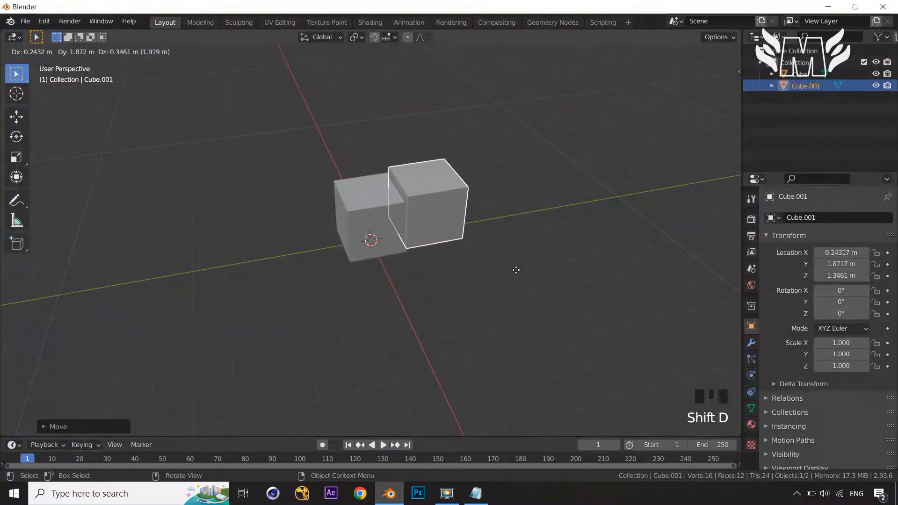
key("y")
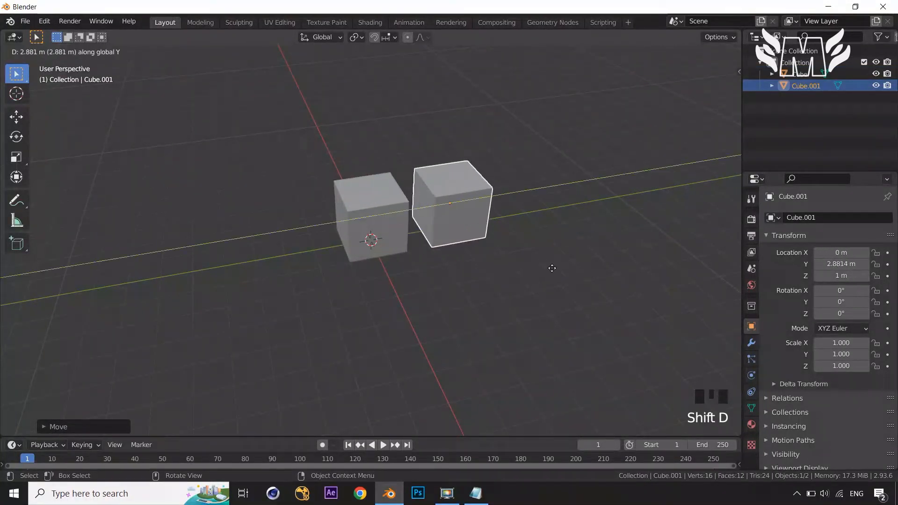
left_click(555, 270)
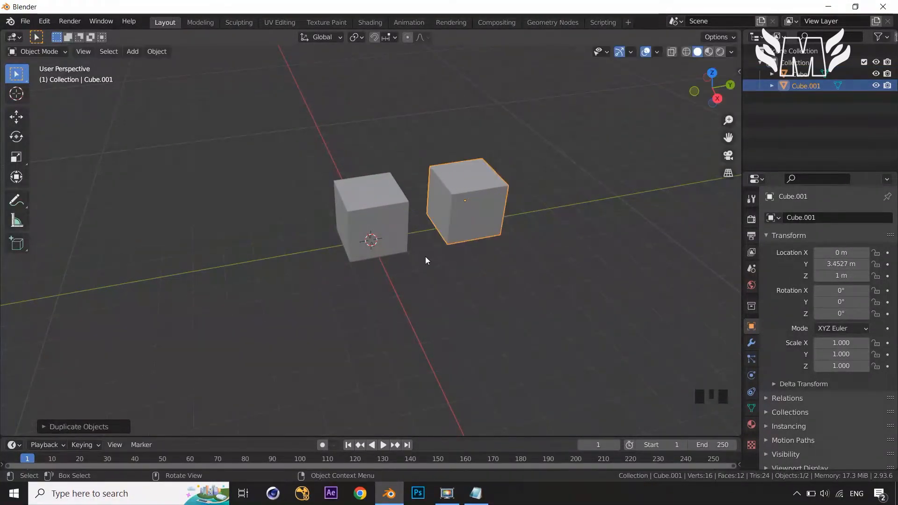
Make two more duplicates along the Y axis, placed at about Y -3.12 m and about Y -6.17 m
key("shift+d")
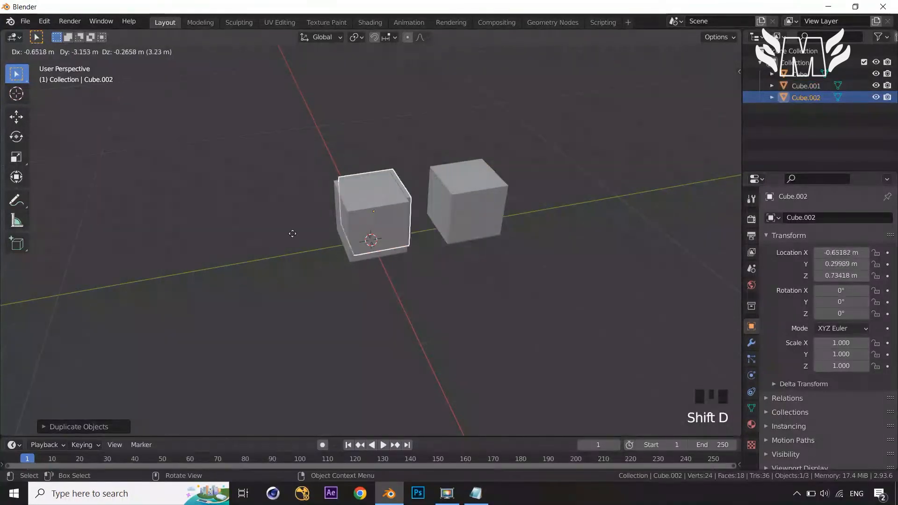
key("y")
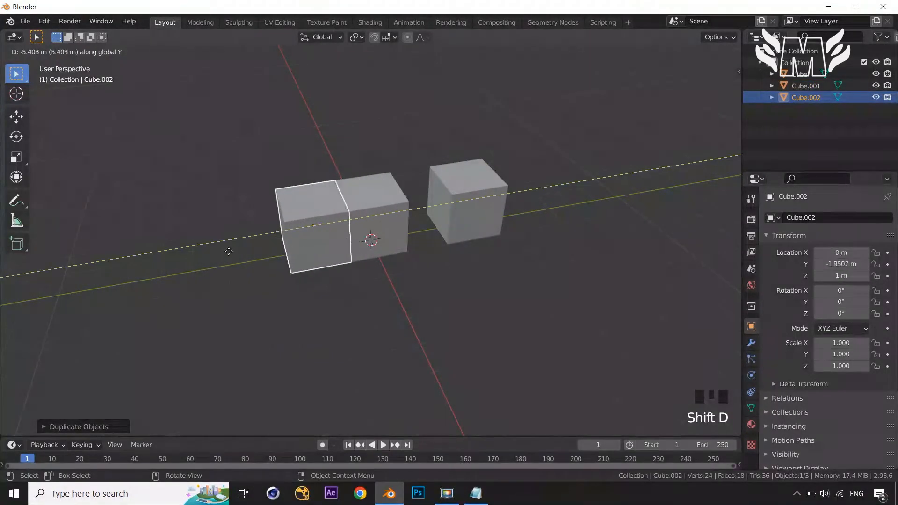
left_click(205, 259)
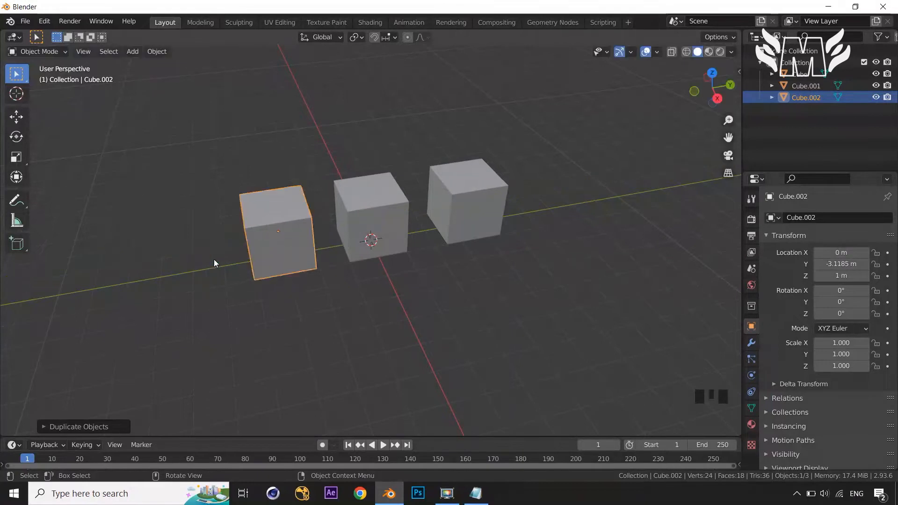
key("shift+d")
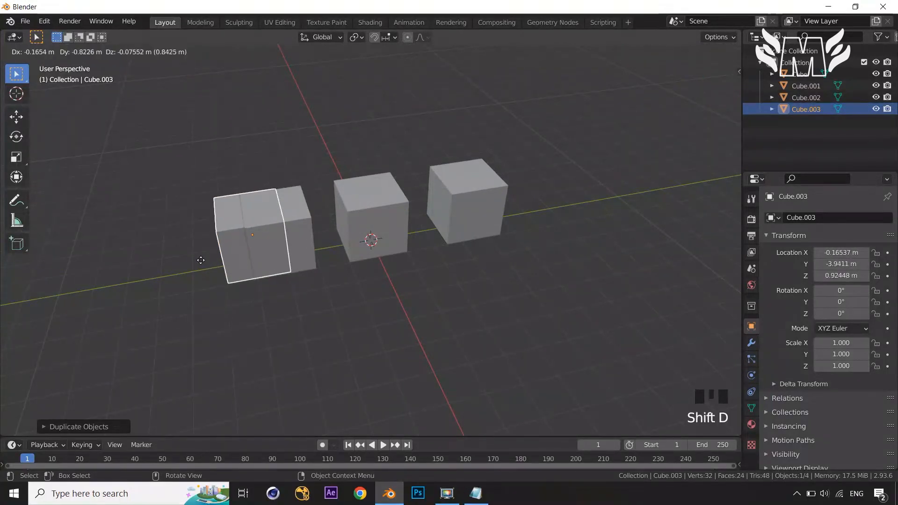
key("y")
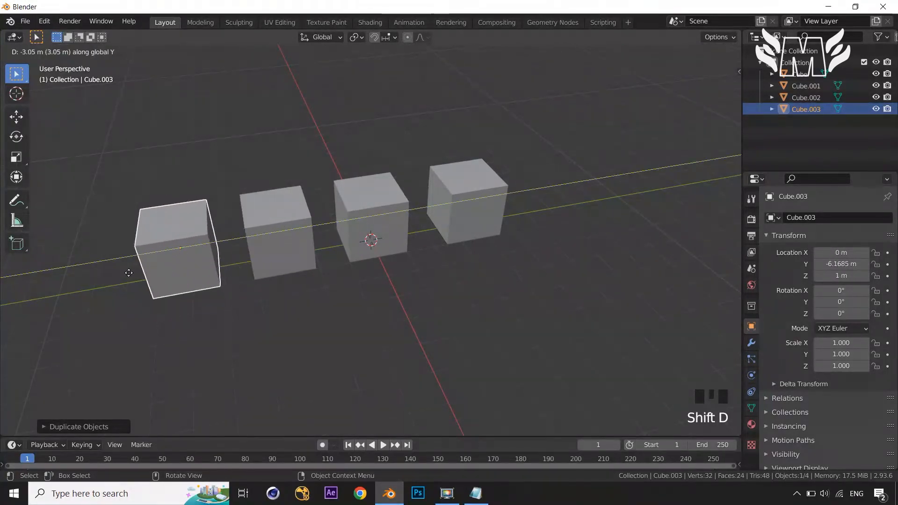
left_click(134, 269)
Scale the cube at Y -3.12 m along X to a factor of about 2.95
middle_click_drag(226, 287, 346, 304)
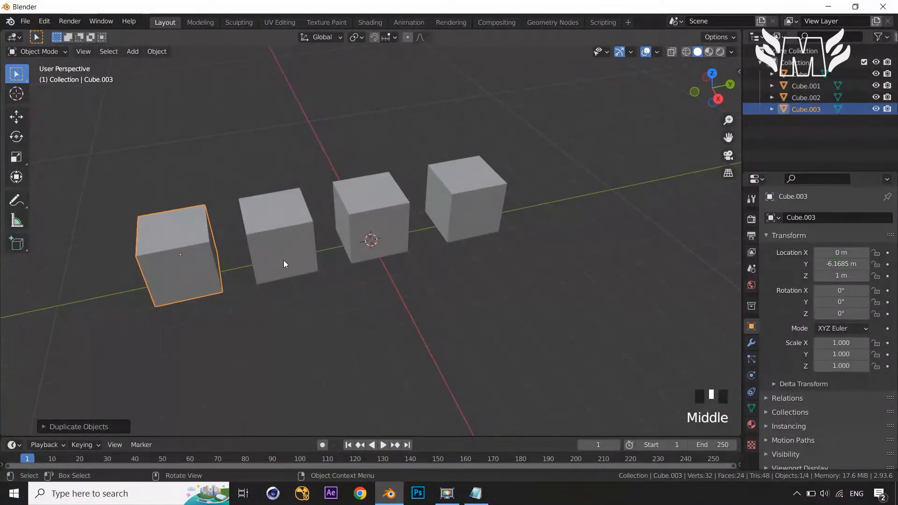
left_click(283, 263)
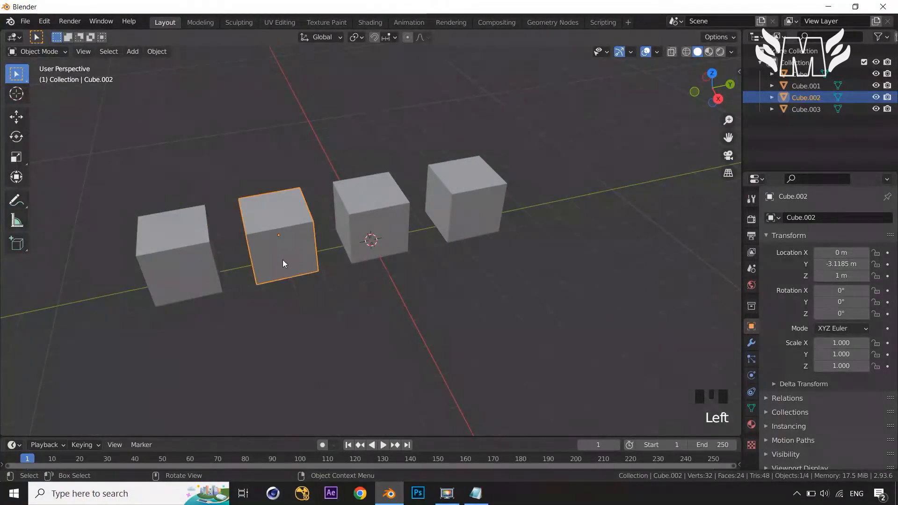
key("s")
key("x")
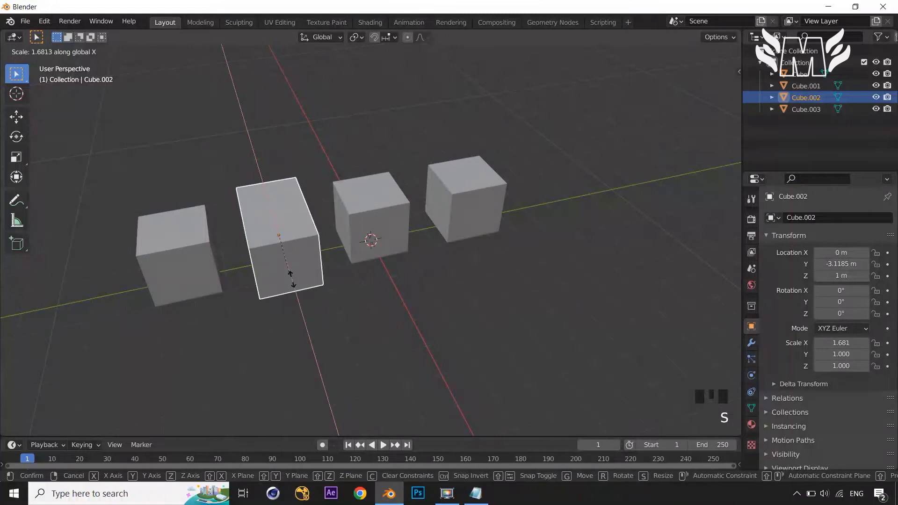
left_click(305, 305)
Scale the cube at the origin along Z to a factor of about 2.67
left_click(389, 236)
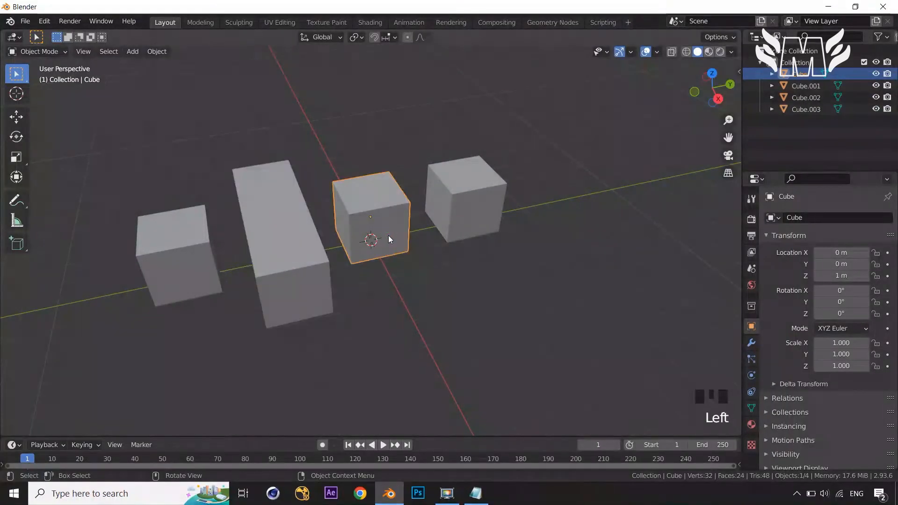
key("s")
key("z")
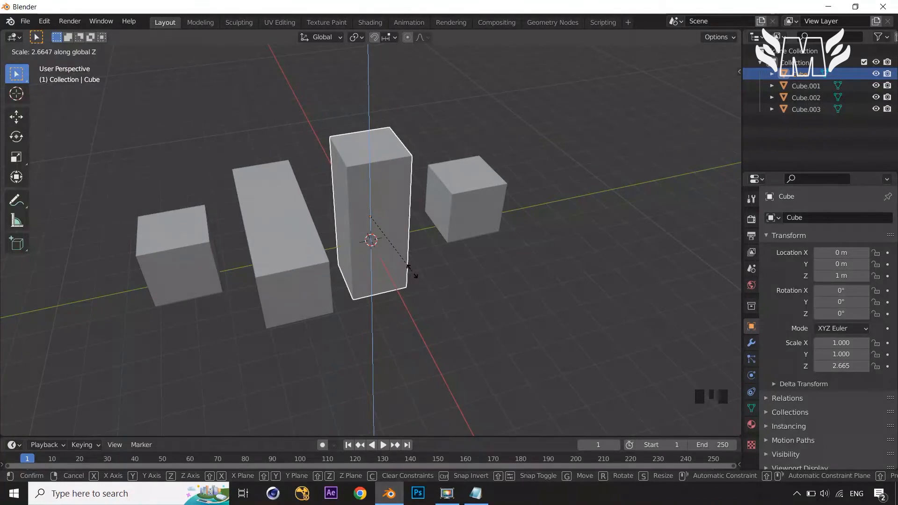
left_click(413, 271)
Select the unscaled cube at Y -6.17 m together with the X-stretched box and enter Edit Mode on both
middle_click_drag(463, 280, 512, 260)
scroll(476, 259, "up", 1)
scroll(484, 272, "down", 1)
left_click(526, 259)
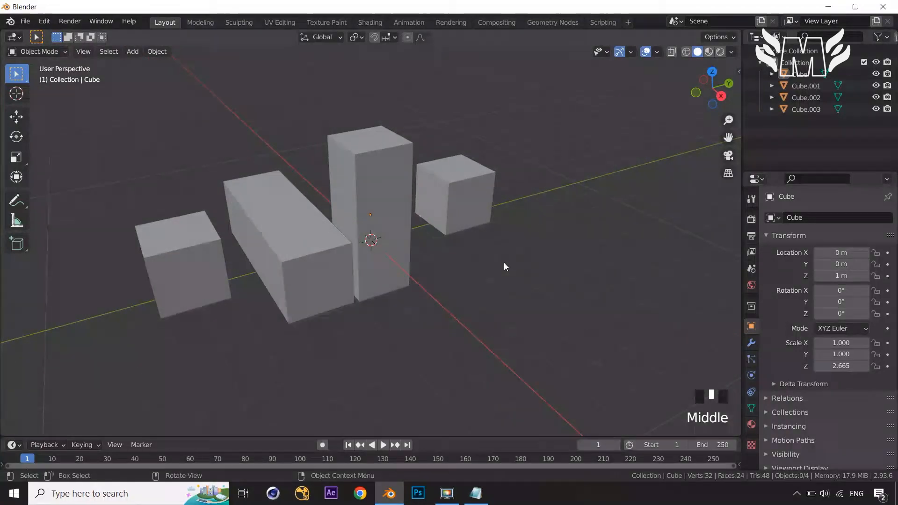
left_click(198, 275)
left_click(292, 265, "shift")
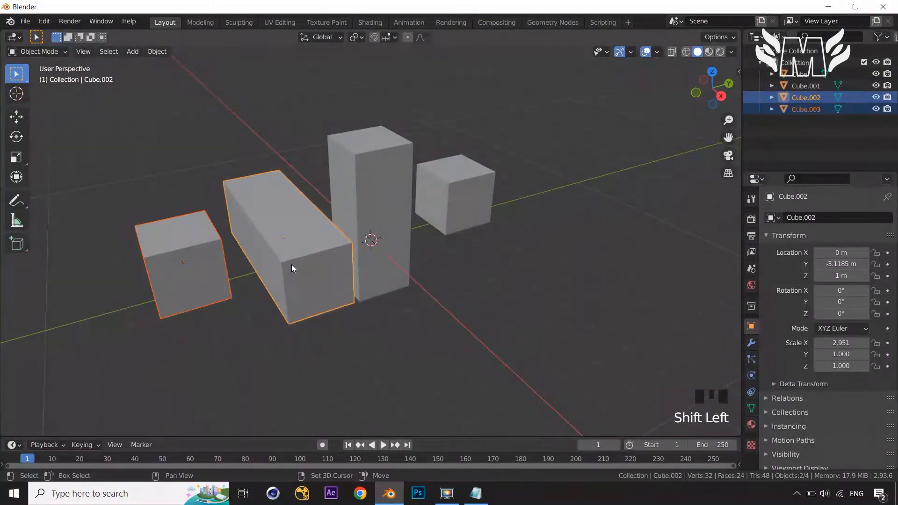
key("Tab")
middle_click_drag(224, 311, 248, 295)
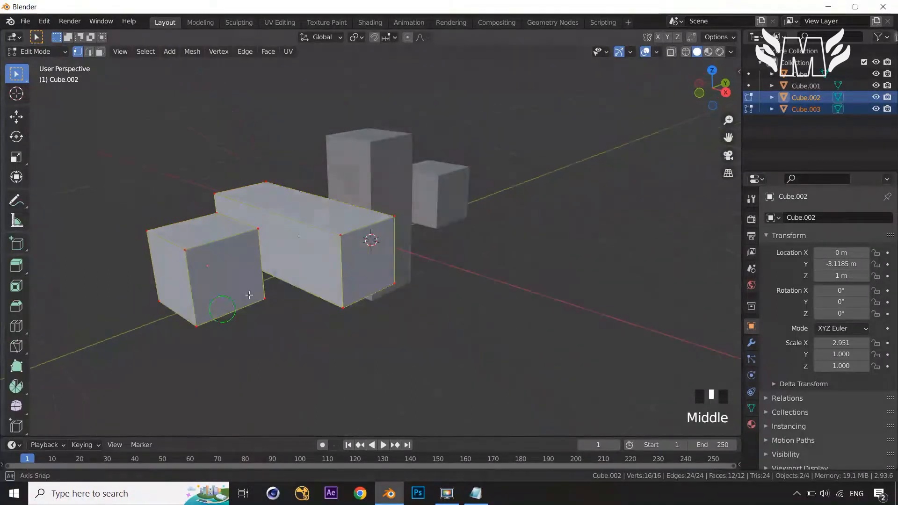
In face select mode, select all linked faces of the unscaled cube and bevel its edges about 0.31 m with 1 segment
key("l")
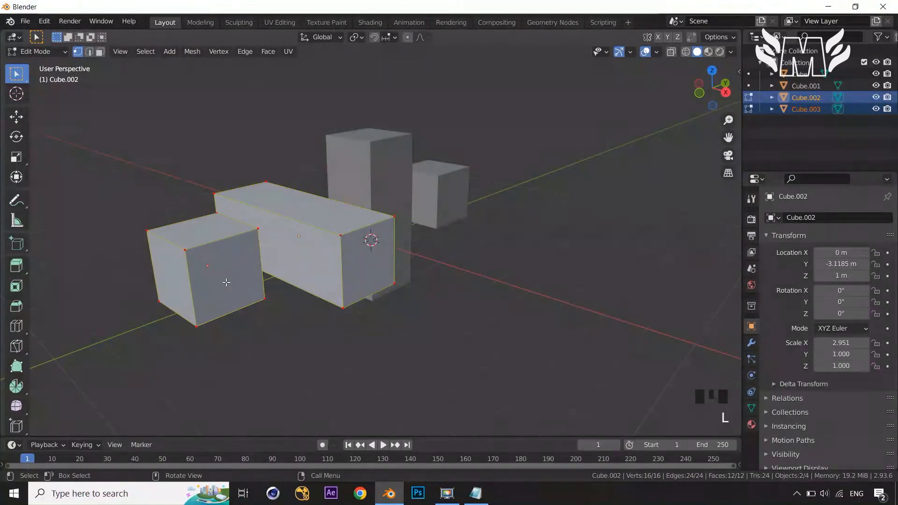
left_click(265, 303)
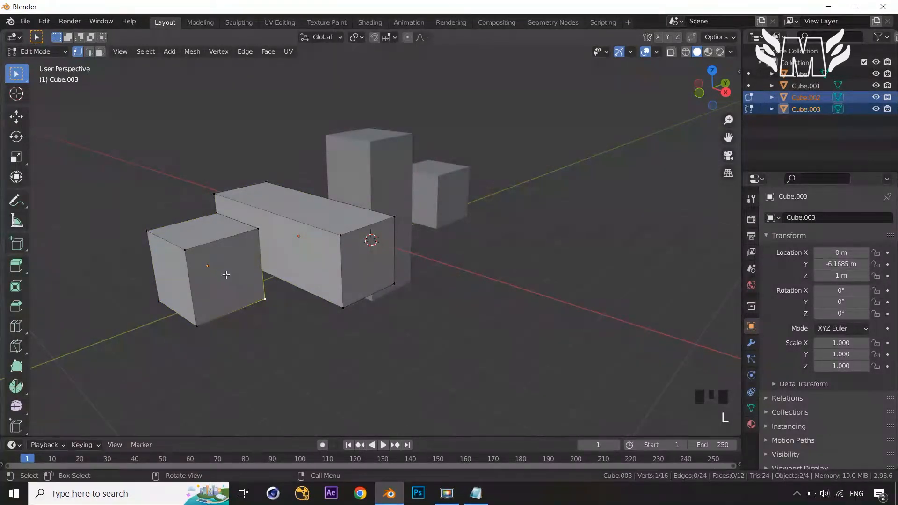
key("3")
key("l")
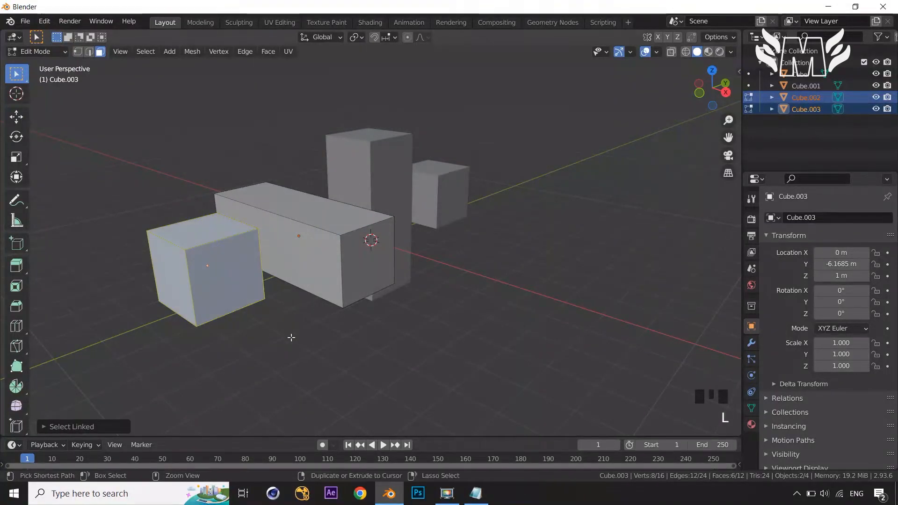
key("ctrl+b")
scroll(299, 344, "up", 2)
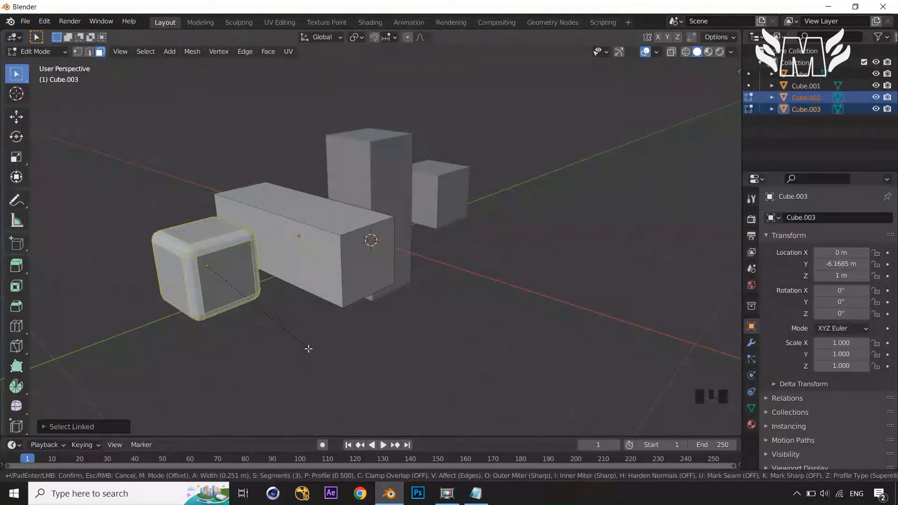
scroll(300, 340, "down", 1)
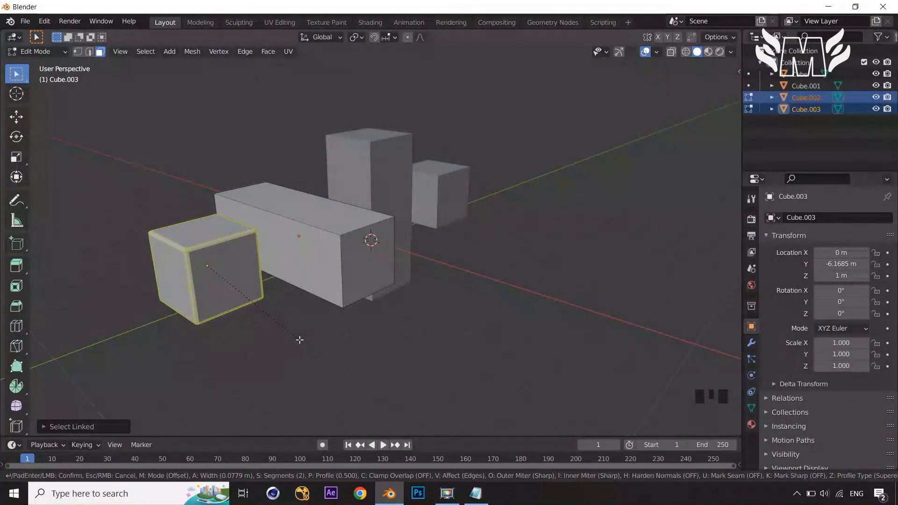
scroll(300, 340, "down", 3)
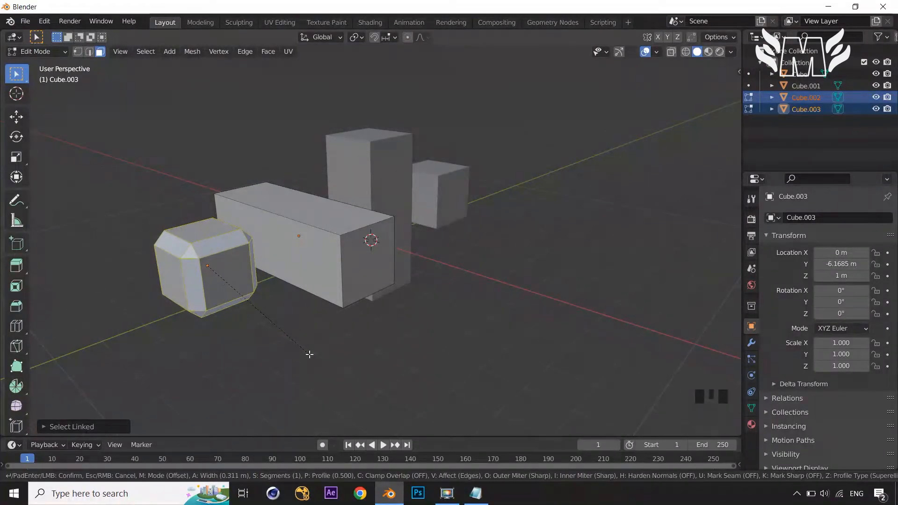
left_click(309, 354)
Select all linked faces of the X-stretched box and bevel its edges about 0.21 m with 1 segment
middle_click_drag(310, 357, 345, 337)
scroll(357, 345, "up", 2)
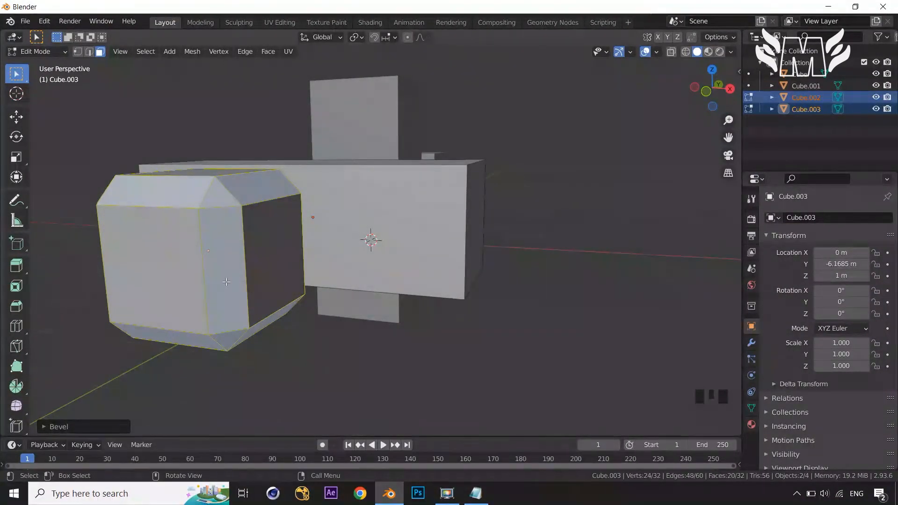
scroll(322, 298, "down", 2)
middle_click_drag(321, 299, 287, 327)
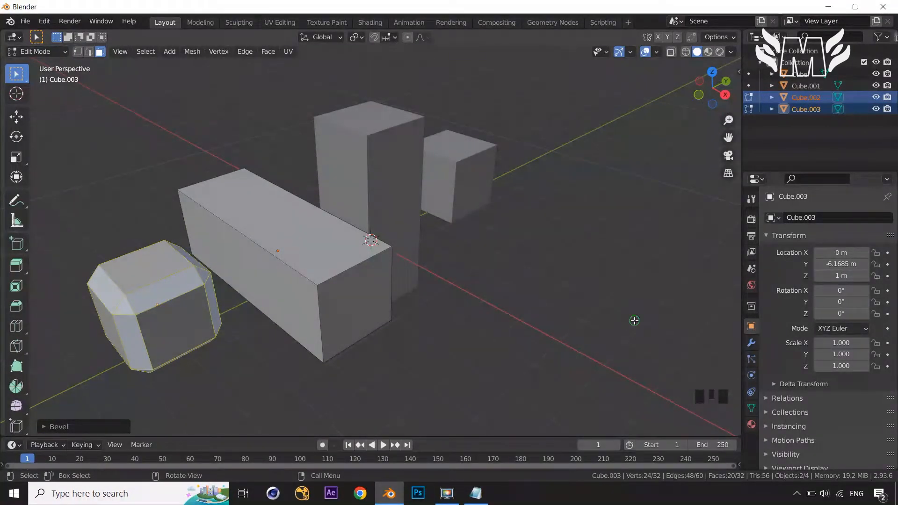
left_click(299, 297)
key("l")
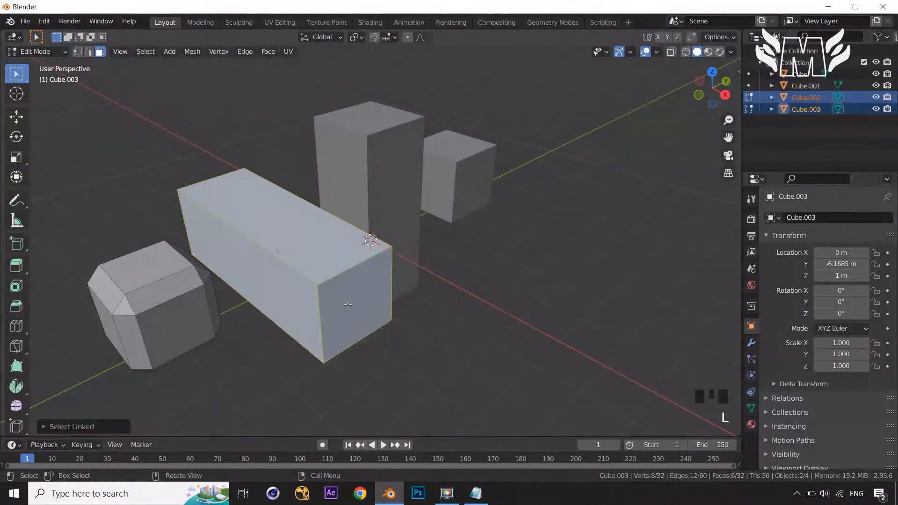
key("ctrl+b")
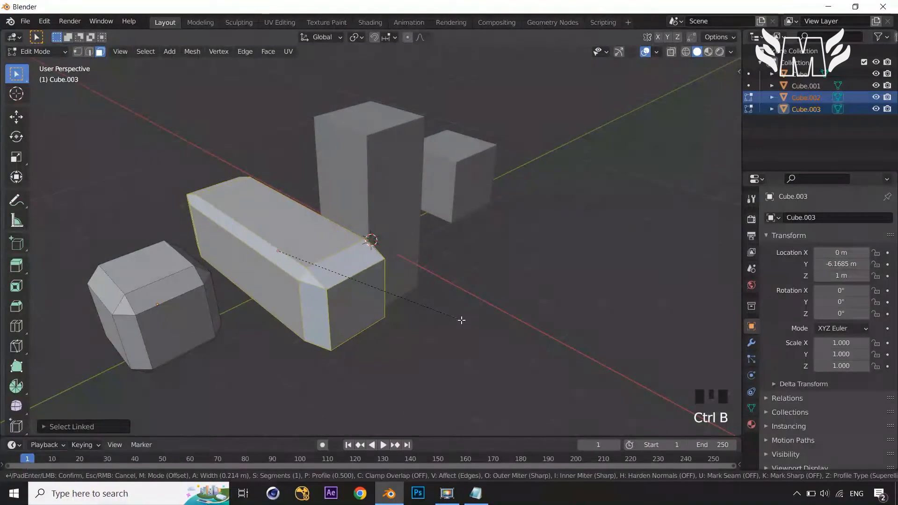
left_click(461, 318)
middle_click_drag(461, 316, 473, 310)
scroll(465, 308, "up", 2)
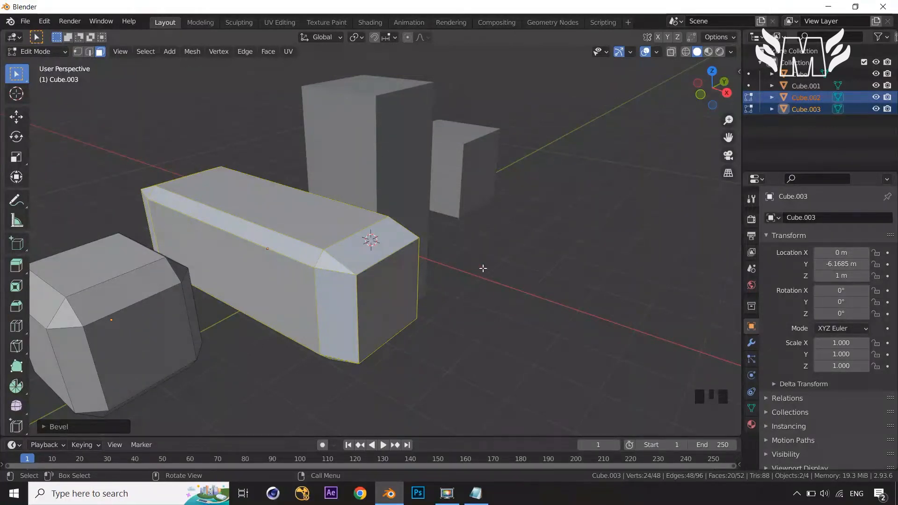
scroll(481, 268, "down", 2)
middle_click_drag(481, 267, 444, 262)
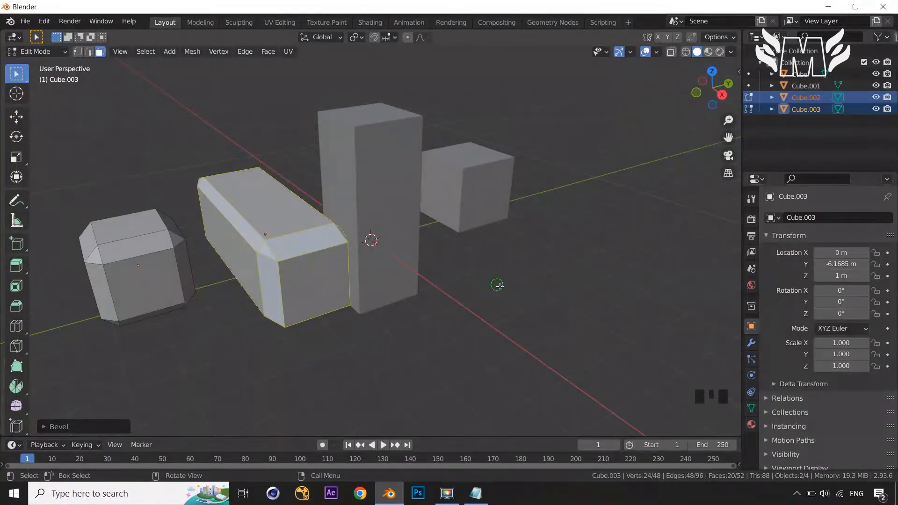
middle_click_drag(497, 285, 517, 290)
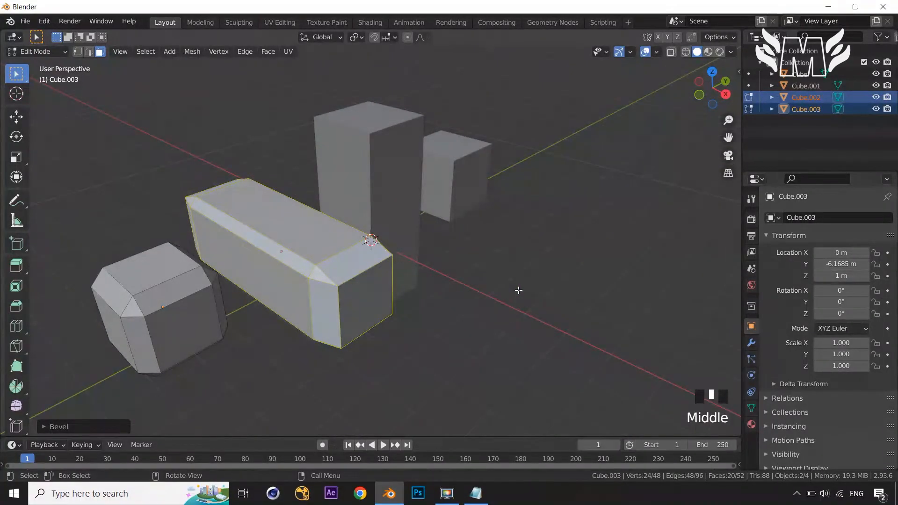
Return to Object Mode, select the bevelled unscaled cube, and show its location, rotation, scale and dimensions
scroll(518, 290, "down", 1)
middle_click_drag(505, 279, 498, 282)
scroll(501, 286, "up", 1)
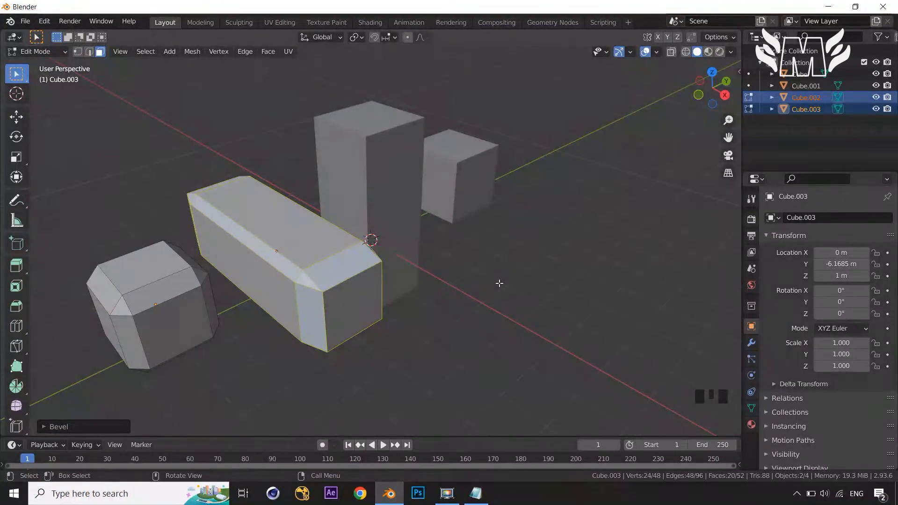
scroll(499, 283, "down", 1)
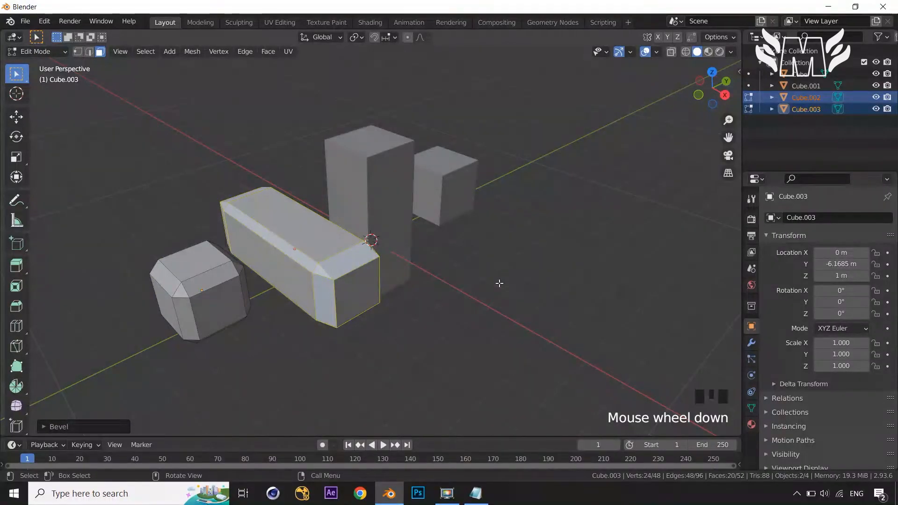
key("Tab")
left_click(229, 306)
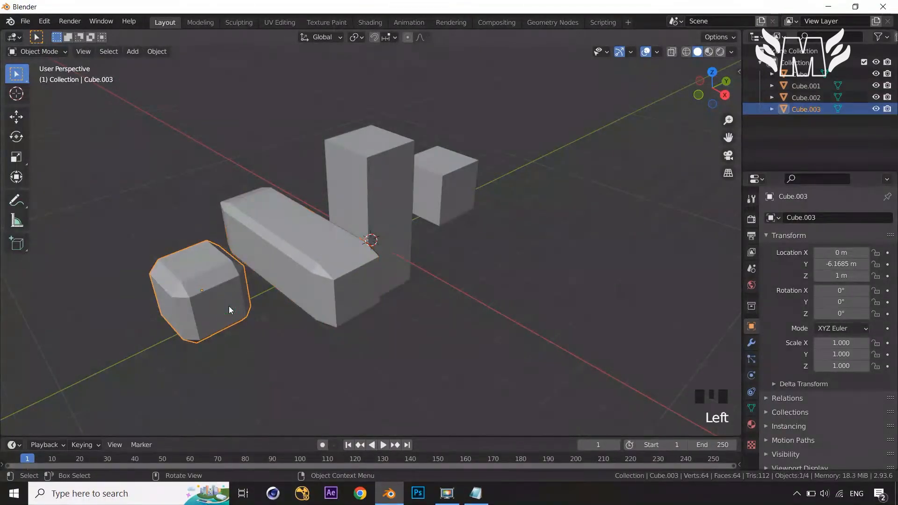
key("n")
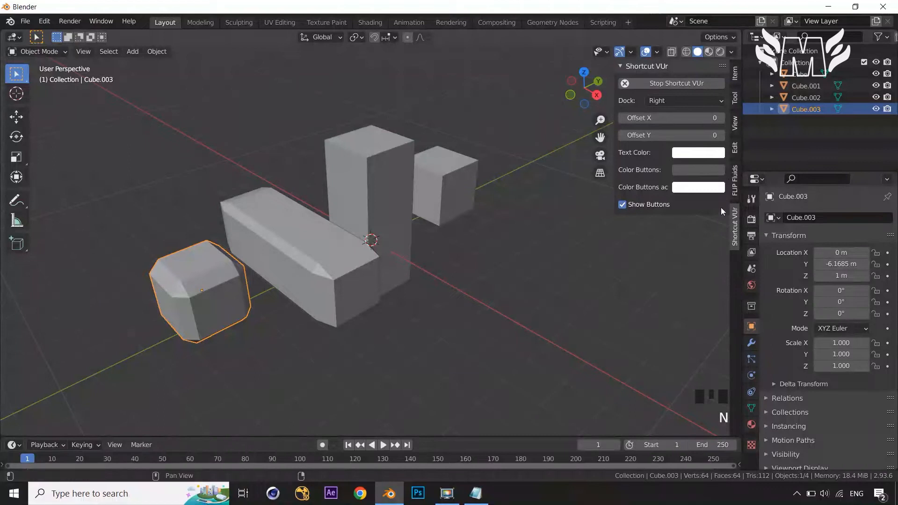
left_click(734, 80)
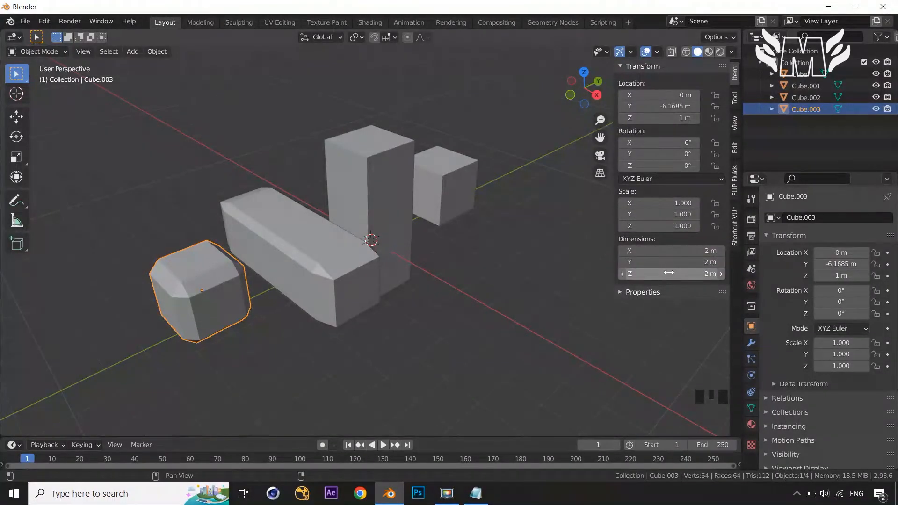
Compare the scale values of the X-stretched box with those of the bevelled cube, finishing with the transform values hidden
left_click(358, 283)
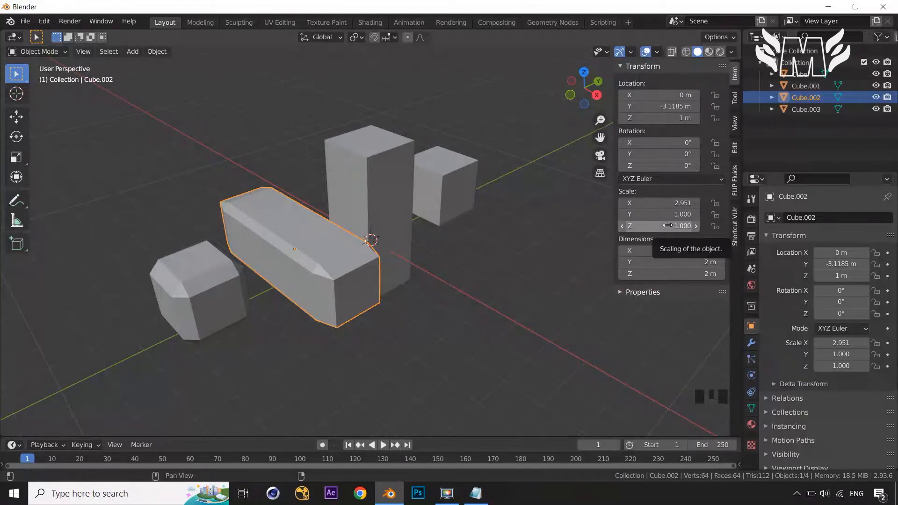
left_click(230, 283)
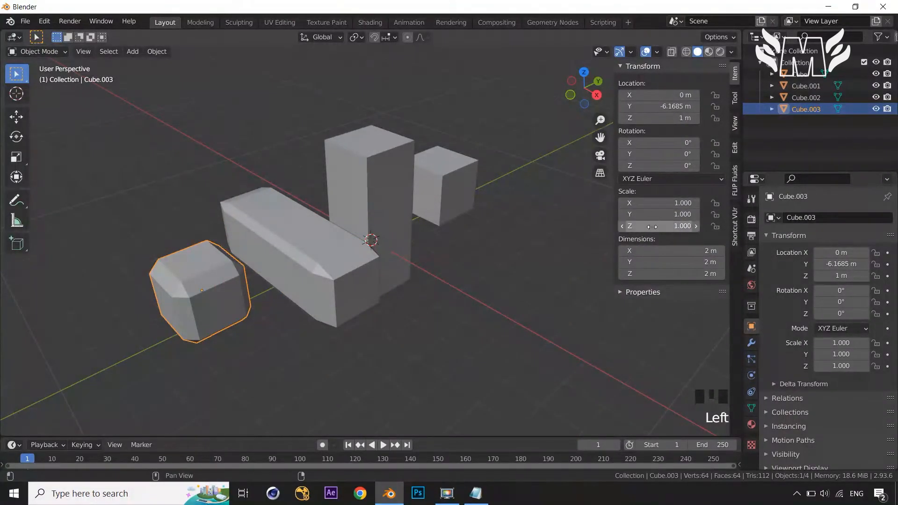
left_click(496, 293)
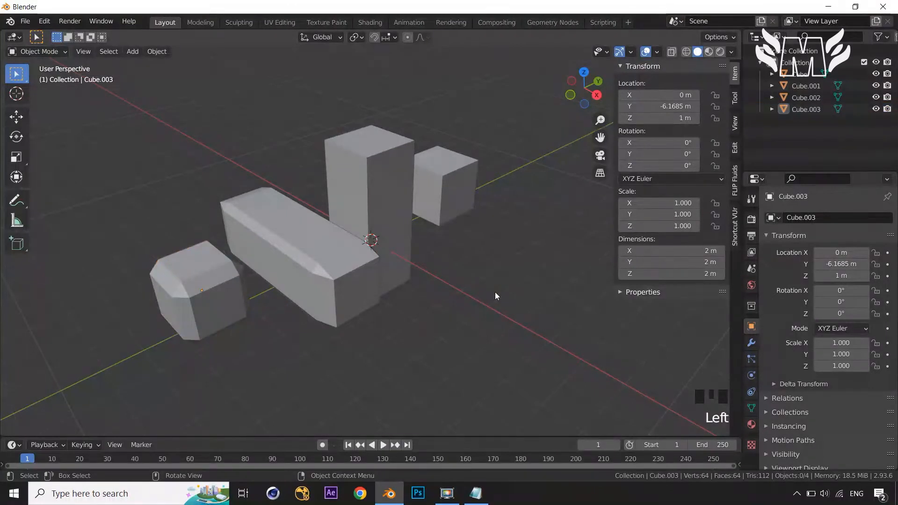
middle_click_drag(487, 301, 486, 293)
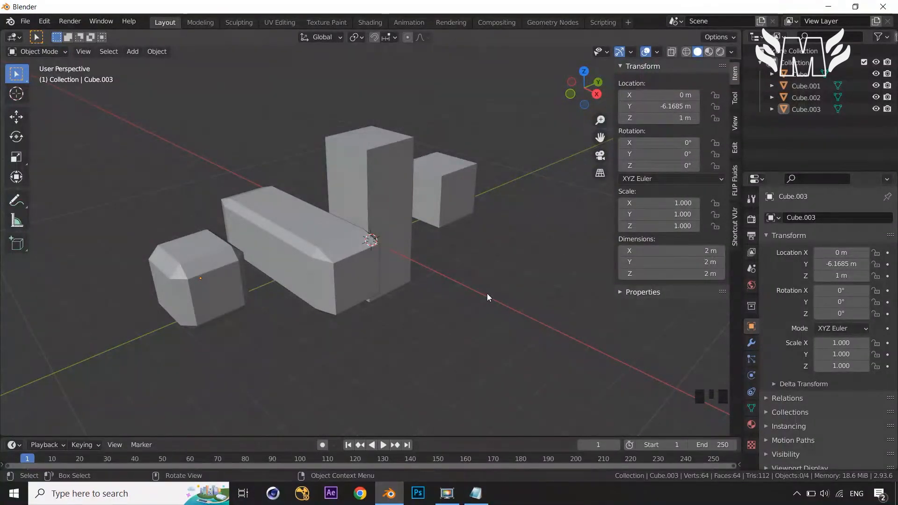
middle_click_drag(487, 293, 459, 310)
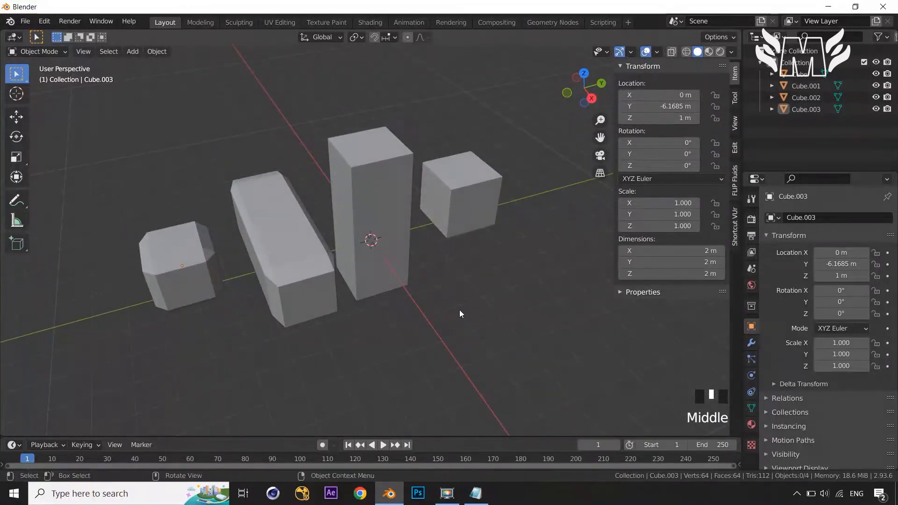
key("n")
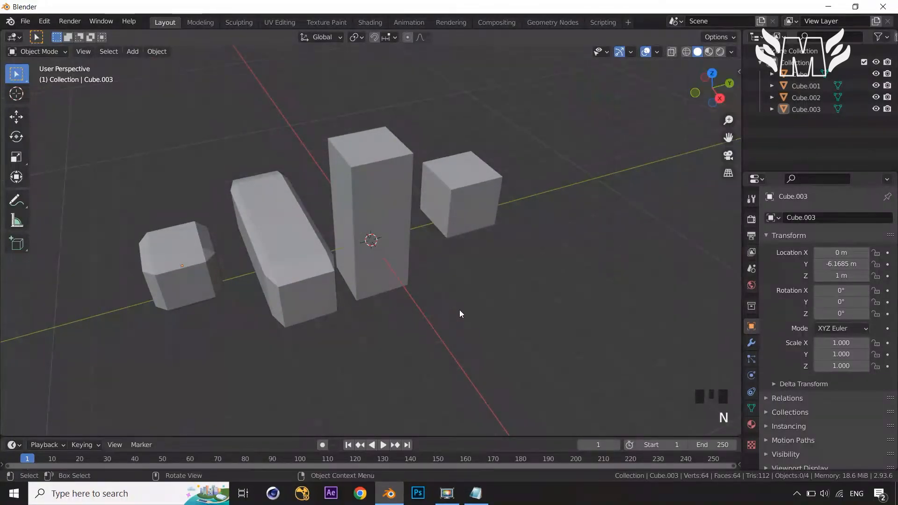
Select the Z-stretched box together with the unscaled cube at Y 3.45 m and enter Edit Mode on both
left_click(399, 234)
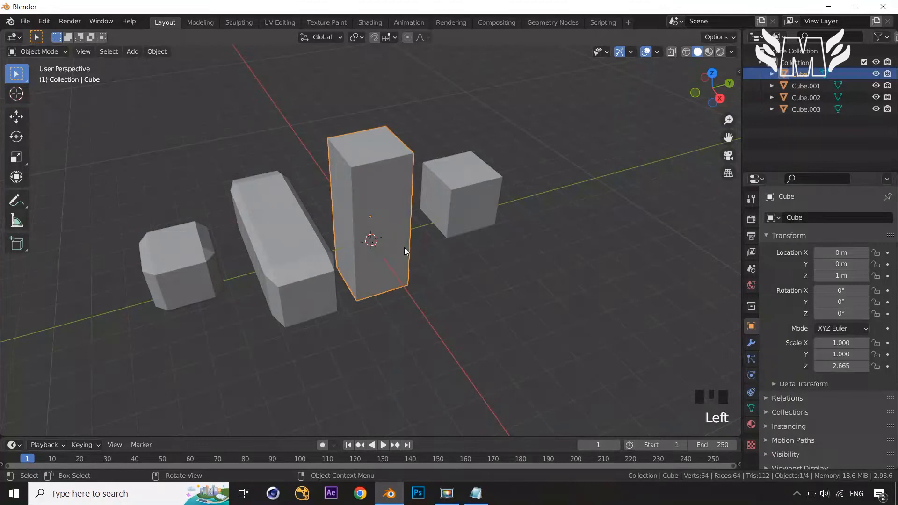
middle_click_drag(461, 264, 491, 220)
left_click(490, 222)
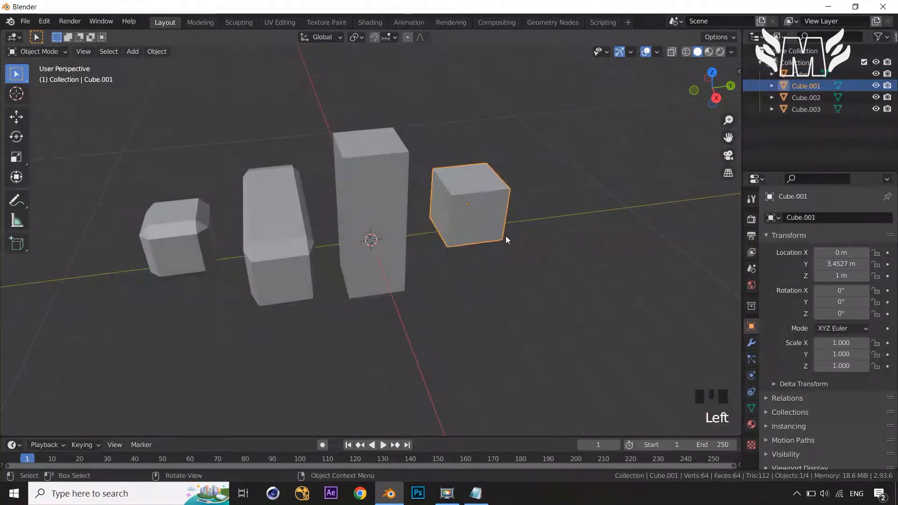
left_click(385, 210, "shift")
key("Tab")
Select two adjacent side faces of the unscaled cube and inset them individually
middle_click_drag(533, 262, 430, 264)
left_click(432, 265)
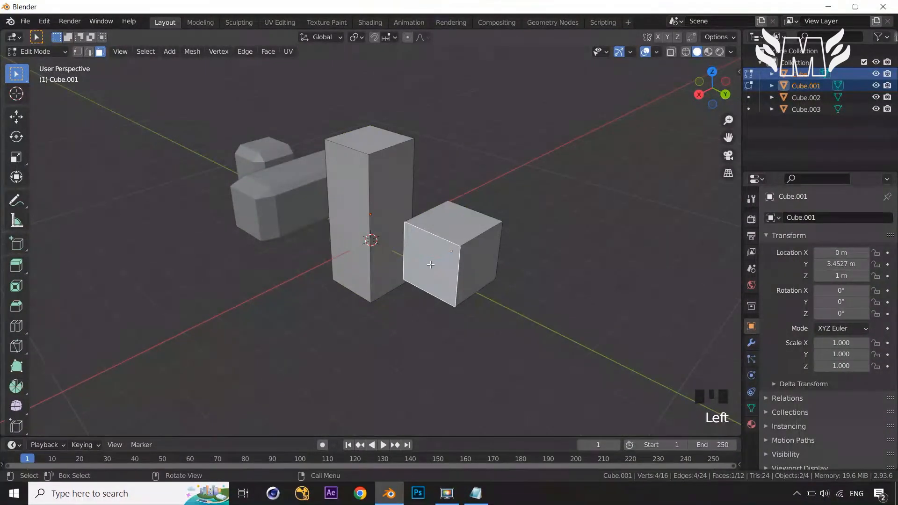
left_click(477, 267, "shift")
middle_click_drag(497, 289, 542, 309)
key("i")
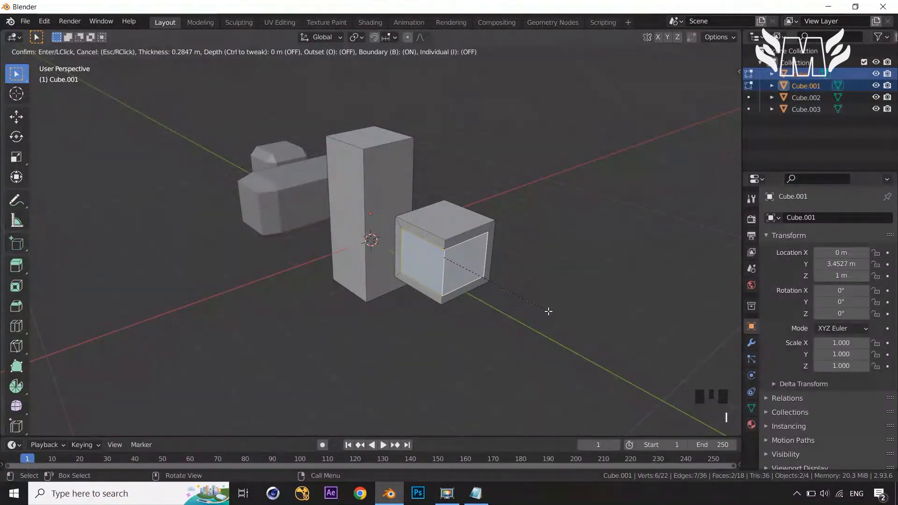
key("i")
mouse_move(548, 311)
middle_mouse_down()
mouse_move(541, 307)
mouse_move(556, 303)
middle_mouse_up()
scroll(541, 307, "up", 2)
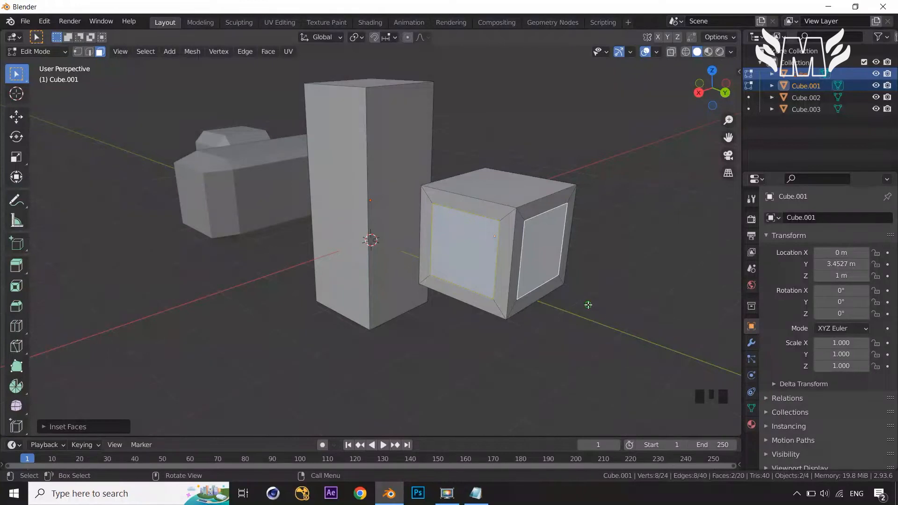
middle_click_drag(587, 305, 593, 306)
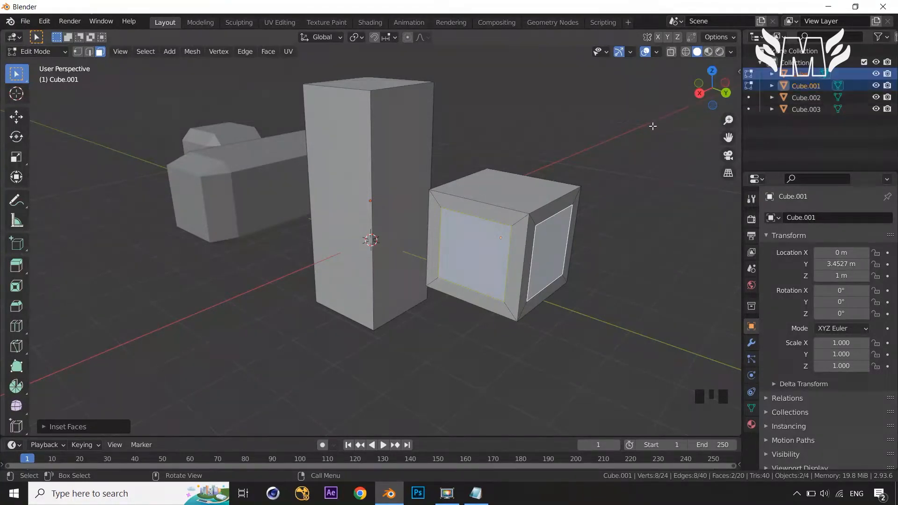
middle_click_drag(583, 208, 583, 231)
middle_click(492, 239)
Select two adjacent side faces of the Z-stretched box and inset them individually for comparison with the cube's insets
middle_click_drag(492, 239, 356, 169)
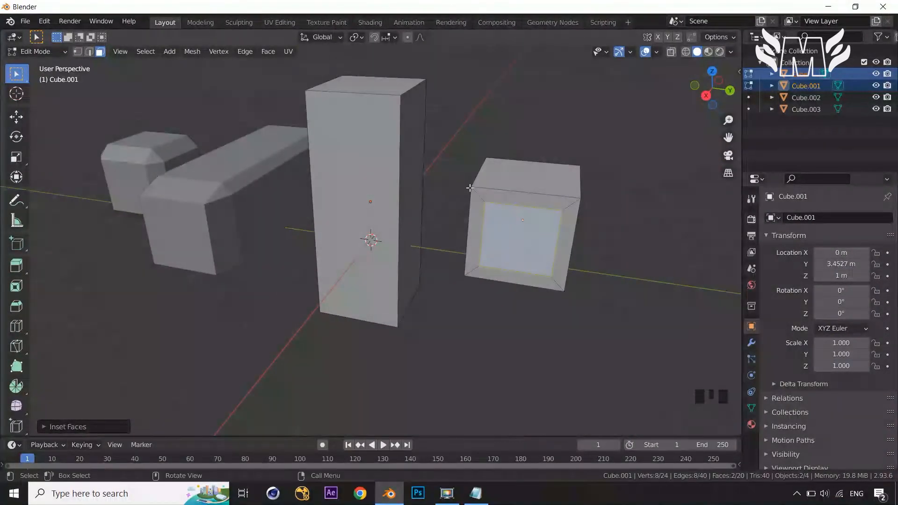
left_click(356, 169)
left_click(418, 185, "shift")
middle_click_drag(418, 185, 615, 329)
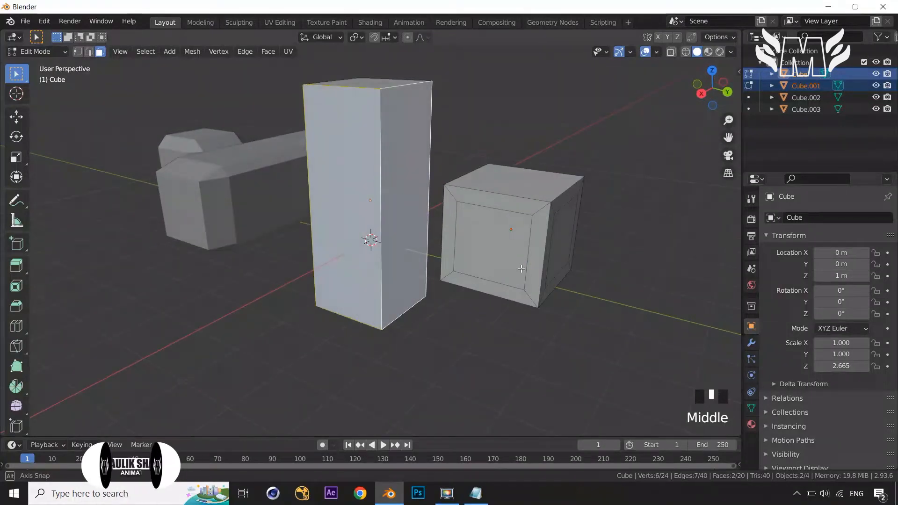
key("i")
left_click(614, 337)
middle_click_drag(614, 337, 537, 317)
scroll(330, 130, "up", 3)
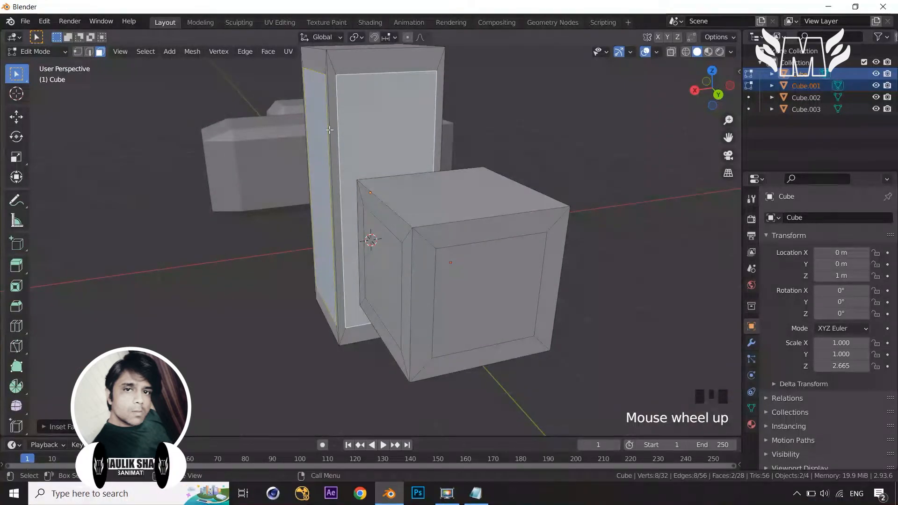
middle_click_drag(383, 68, 326, 155)
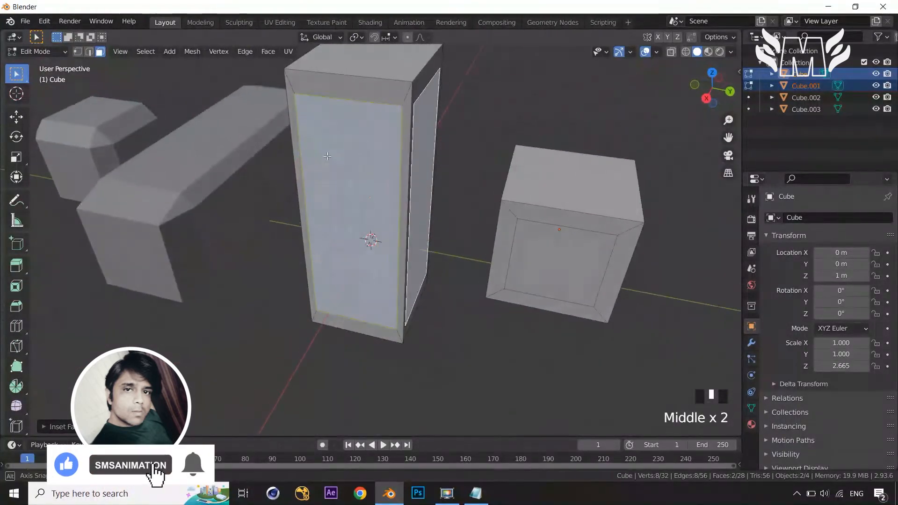
scroll(402, 217, "down", 2)
middle_click_drag(401, 218, 437, 212)
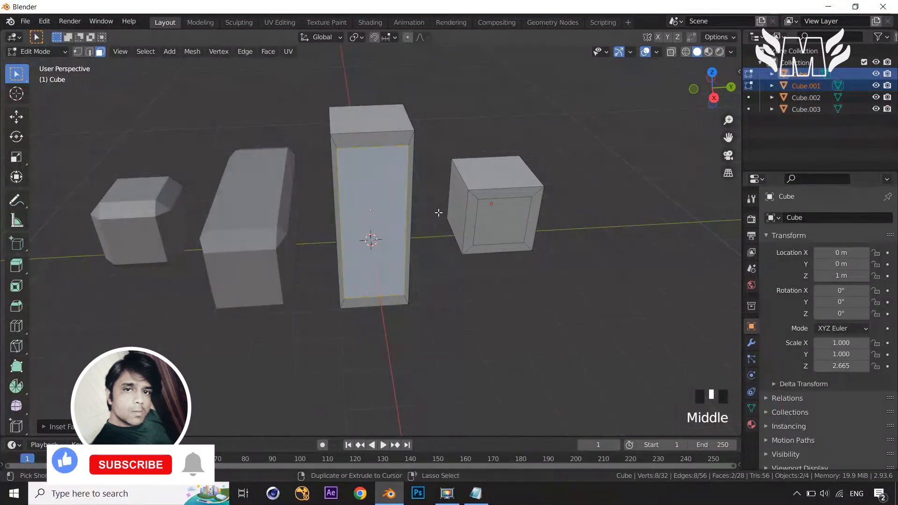
Undo the face insets on the Z-stretched box and the unscaled cube, and the bevel on the X-stretched box
key("ctrl+z")
key("ctrl+z")
key("ctrl+z")
key("ctrl+z")
key("ctrl+z")
key("ctrl+z")
key("ctrl+z")
key("ctrl+z")
key("ctrl+z")
key("ctrl+z")
key("ctrl+z")
key("ctrl+z")
key("ctrl+z")
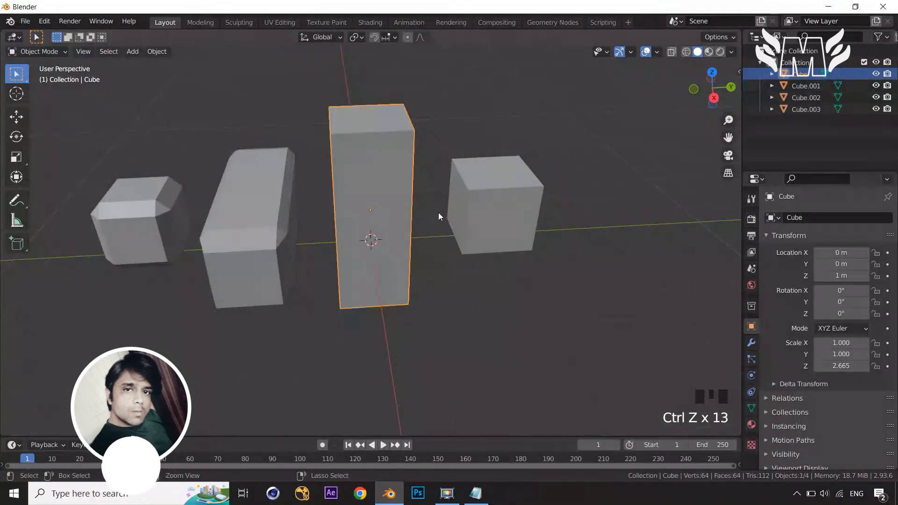
key("ctrl+z")
key("ctrl+z")
key("ctrl+z")
key("ctrl+z")
key("ctrl+z")
key("ctrl+z")
key("ctrl+z")
key("ctrl+z")
key("ctrl+z")
key("ctrl+z")
key("ctrl+z")
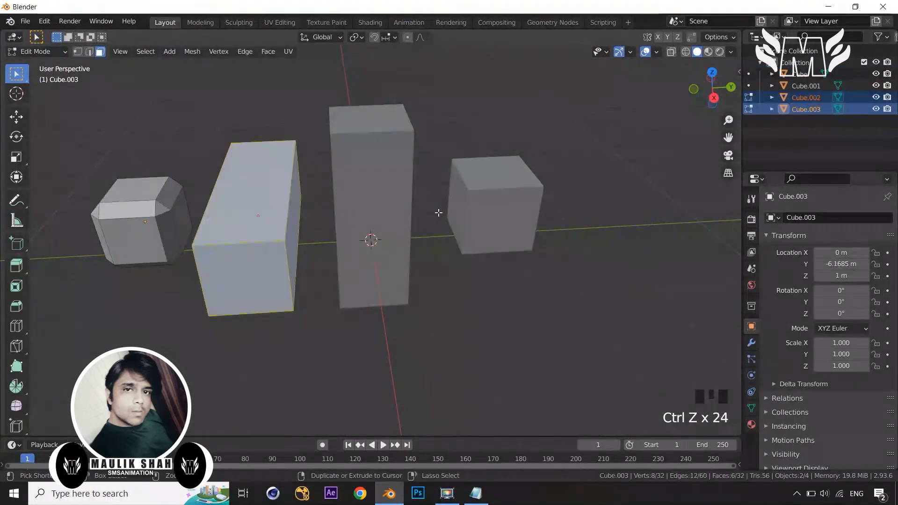
Deselect the mesh, return to Object Mode, and select only the X-stretched box to examine its scale values
left_click(567, 279)
middle_click_drag(567, 279, 613, 281)
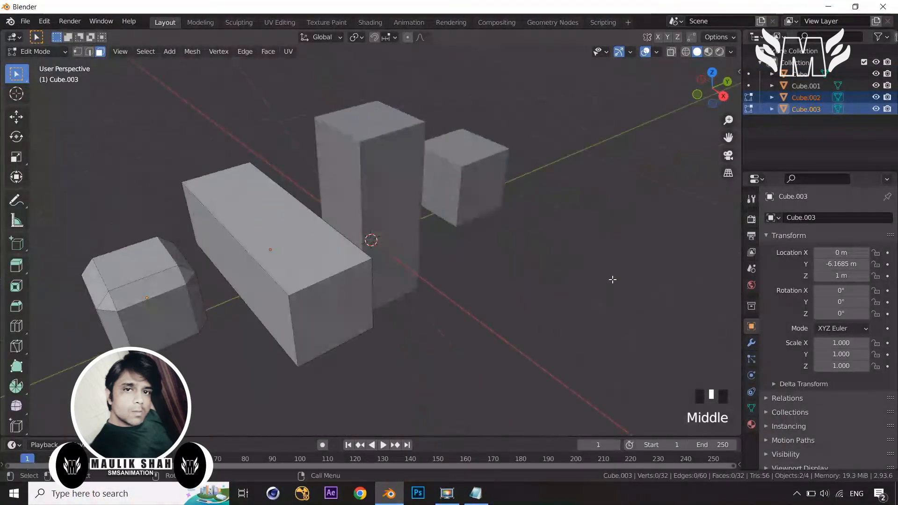
key("Tab")
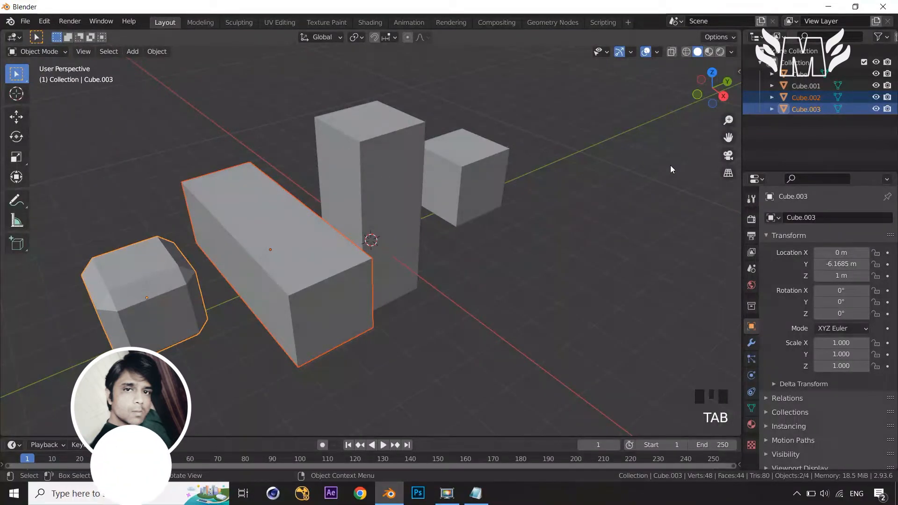
key("n")
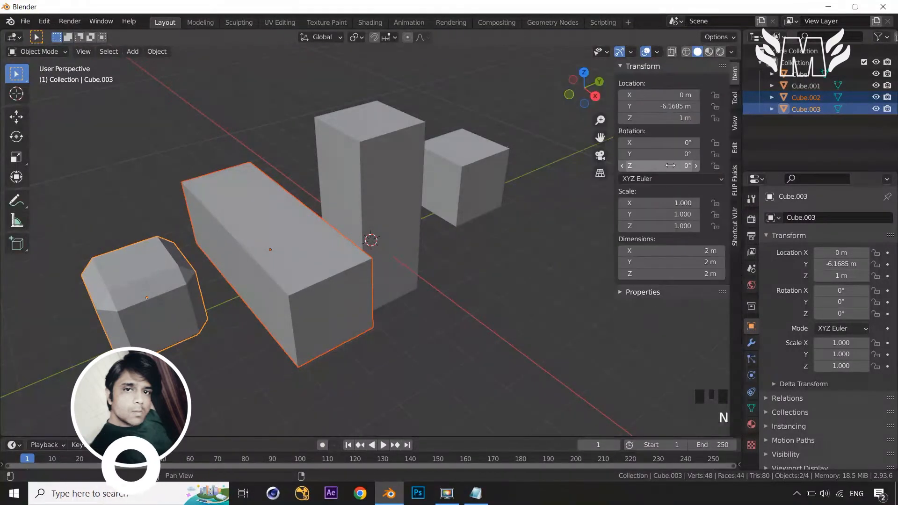
left_click(282, 290)
mouse_move(647, 203)
left_mouse_down()
mouse_move(664, 203)
mouse_move(648, 208)
left_mouse_up()
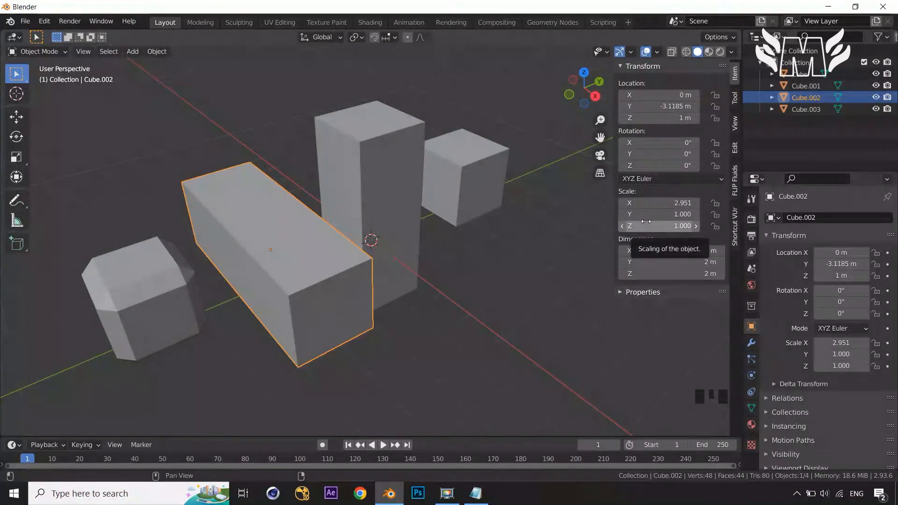
key("n")
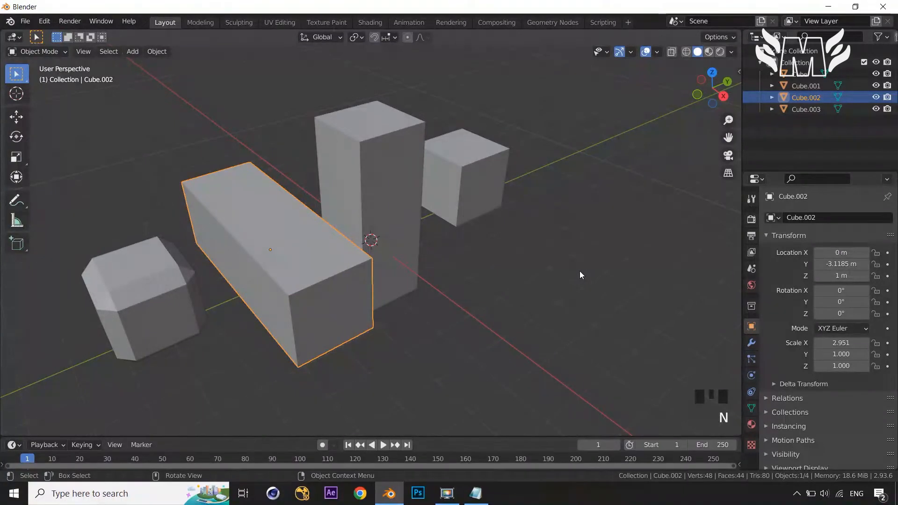
scroll(542, 295, "down", 2)
mouse_move(539, 296)
middle_mouse_down()
mouse_move(540, 282)
mouse_move(539, 297)
middle_mouse_up()
scroll(542, 283, "up", 2)
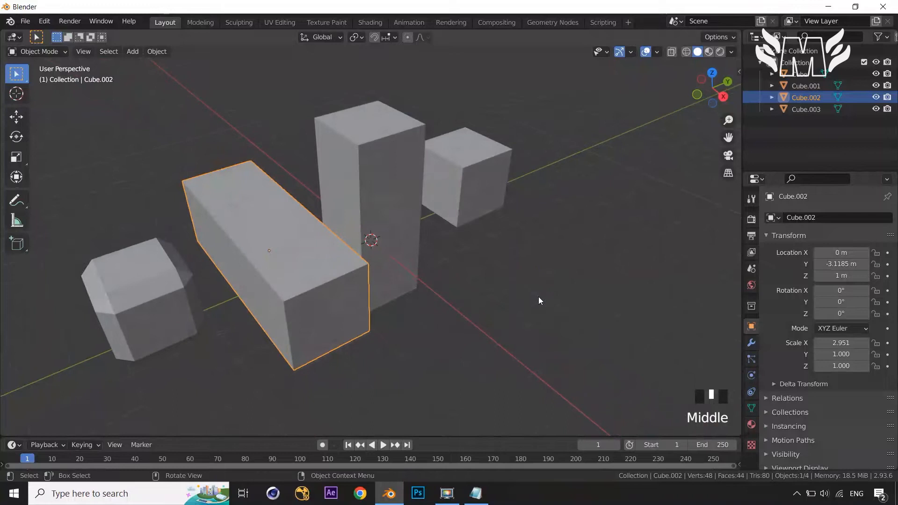
Show the X-stretched box's transform values and apply its scale to the mesh
key("ctrl+a")
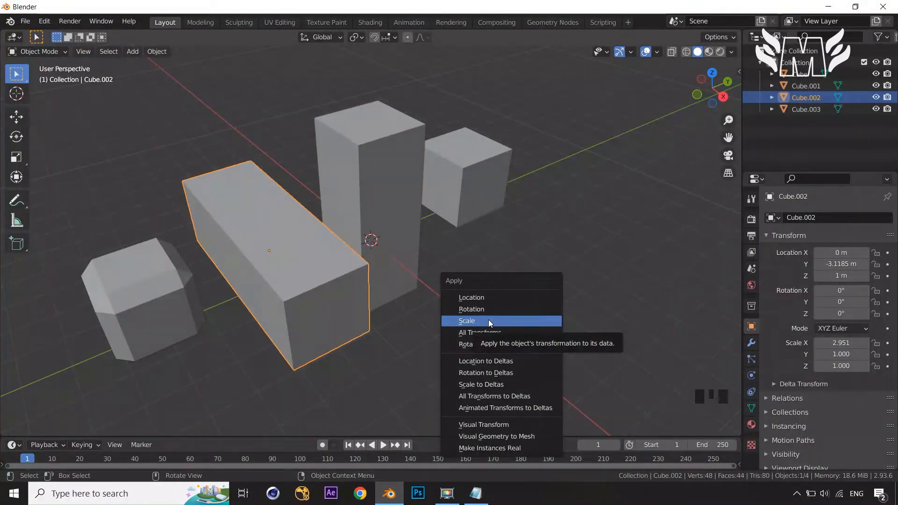
left_click(618, 194)
key("n")
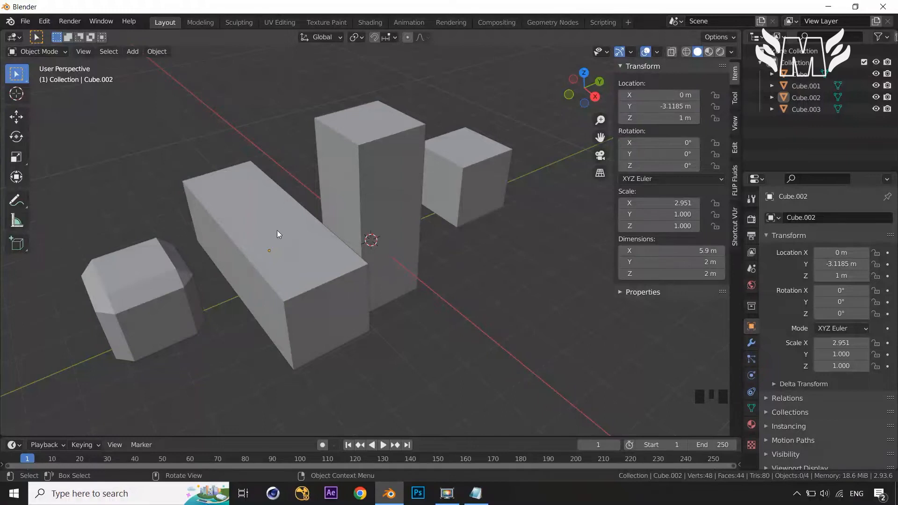
left_click(534, 332)
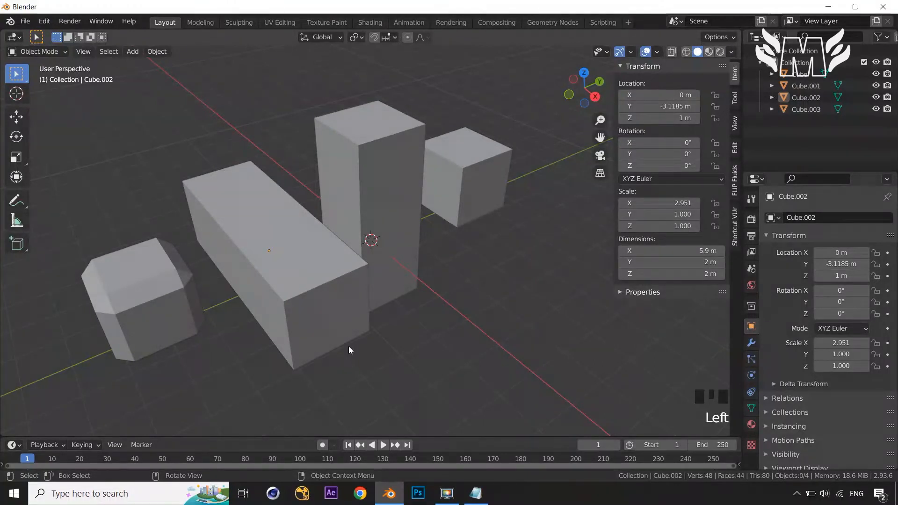
left_click(333, 312)
key("ctrl+a")
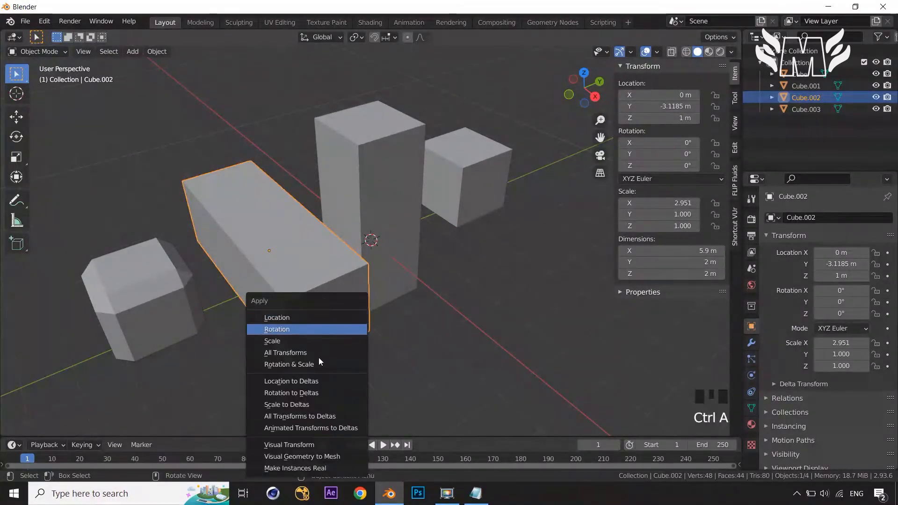
left_click(307, 341)
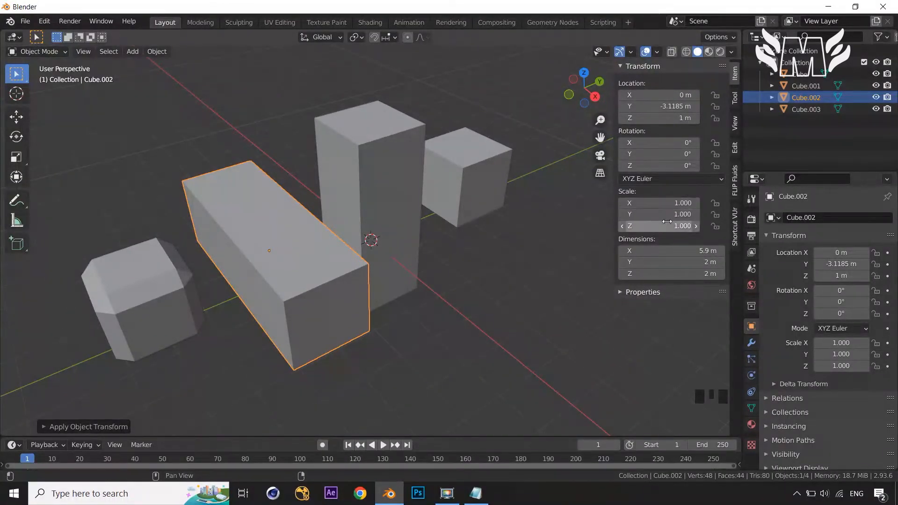
Compare the transform values of the two stretched boxes and apply the scale of the Z-stretched box
left_click(409, 188)
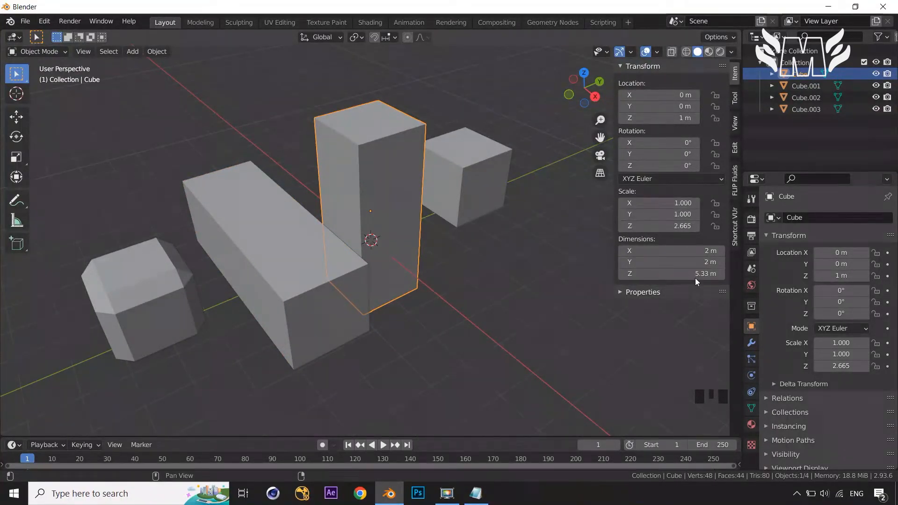
left_click(350, 275)
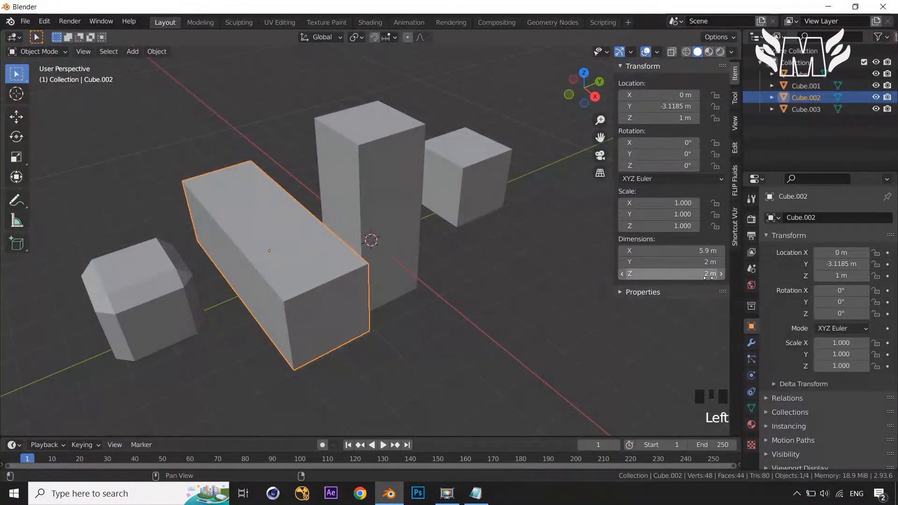
left_click(400, 205)
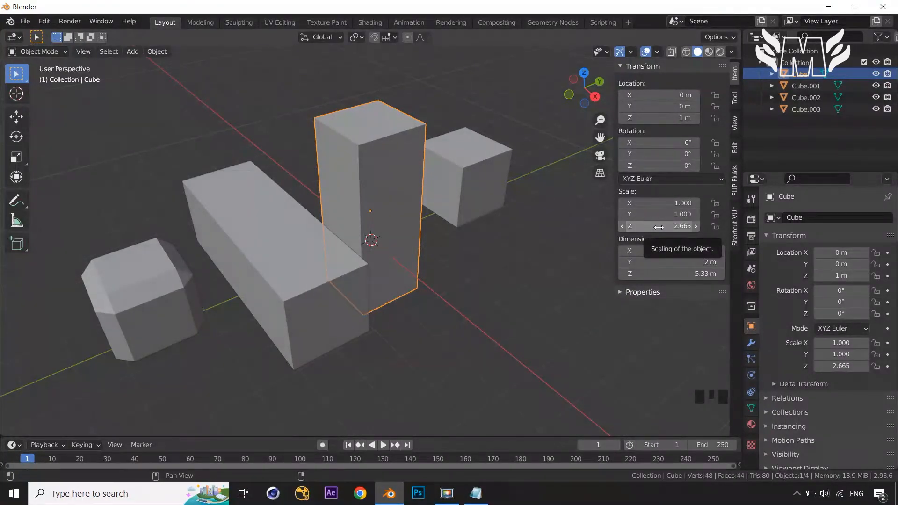
key("ctrl+a")
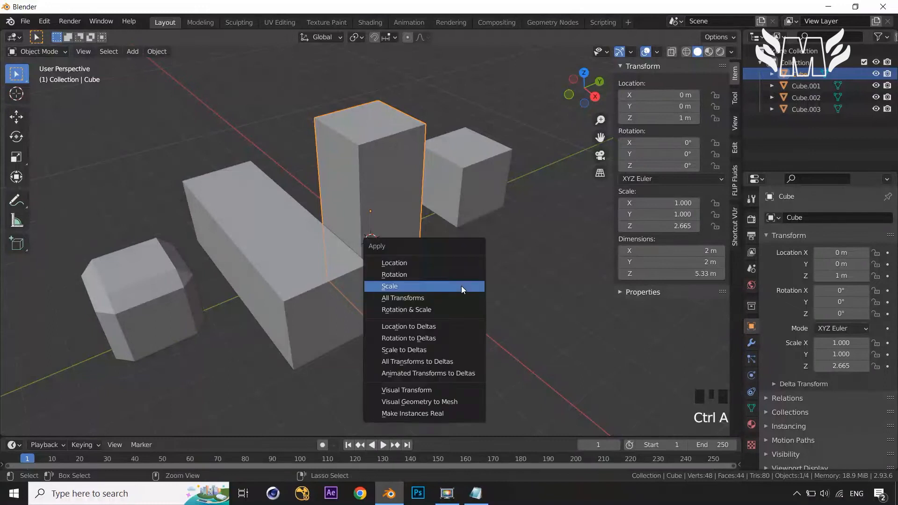
left_click(461, 287)
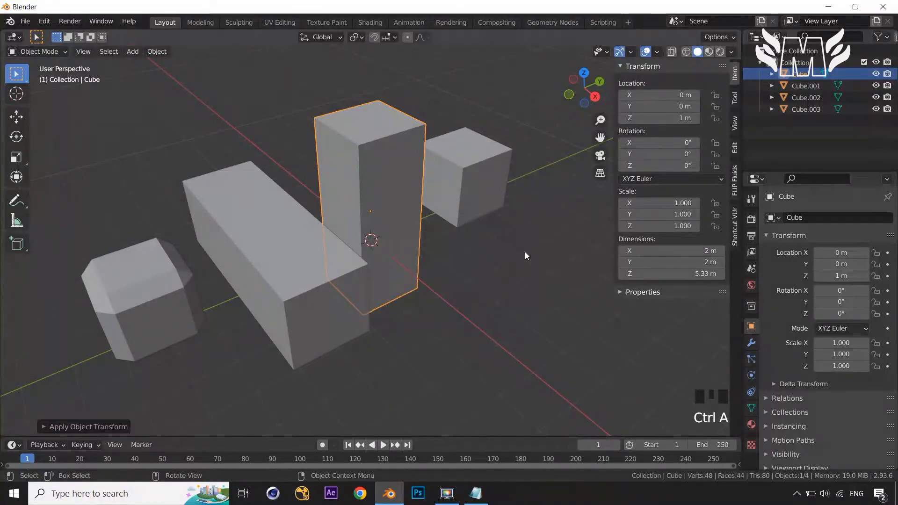
Inset two adjacent side faces of the Z-stretched box individually in Edit Mode and inspect the border widths
left_click(503, 276)
key("Tab")
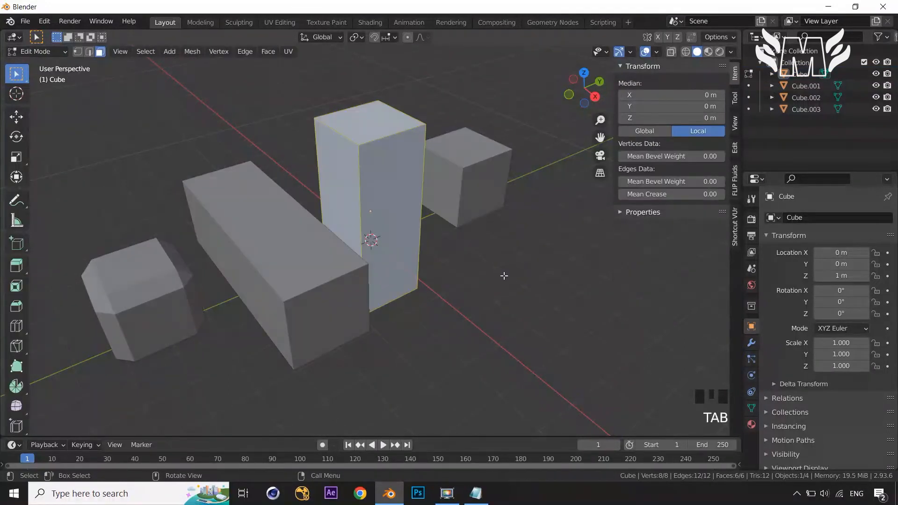
middle_click_drag(503, 276, 392, 220)
left_click(390, 213)
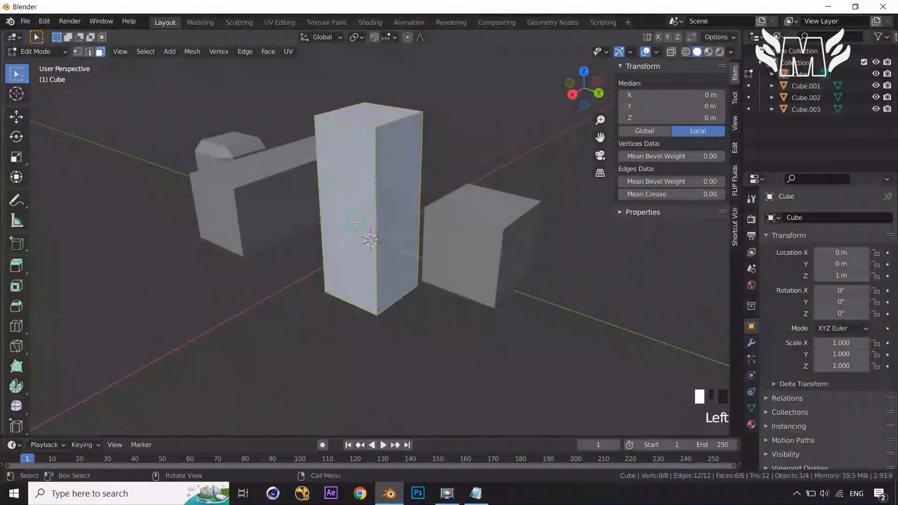
left_click(348, 210, "shift")
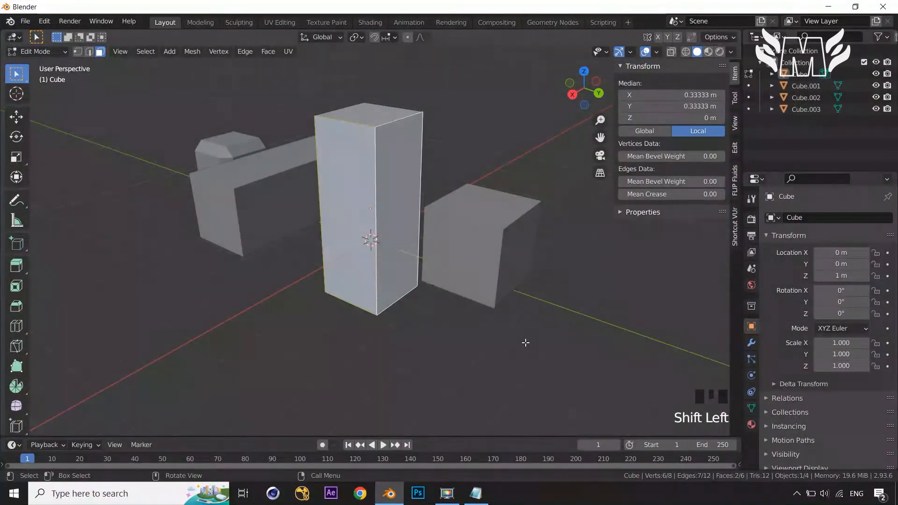
key("i")
left_click(516, 336)
middle_click_drag(516, 336, 578, 355)
scroll(491, 324, "up", 3)
scroll(481, 329, "up", 1)
scroll(481, 330, "down", 4)
scroll(577, 314, "up", 2)
scroll(485, 276, "down", 1)
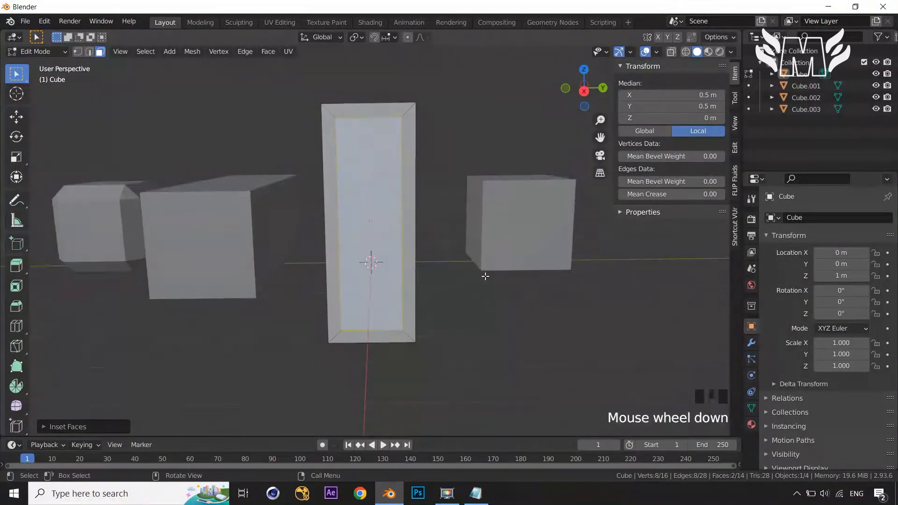
middle_click_drag(485, 276, 501, 290)
Bevel all edges of the X-stretched box in Edit Mode and inspect the evenness of the bevel
key("Tab")
left_click(234, 292)
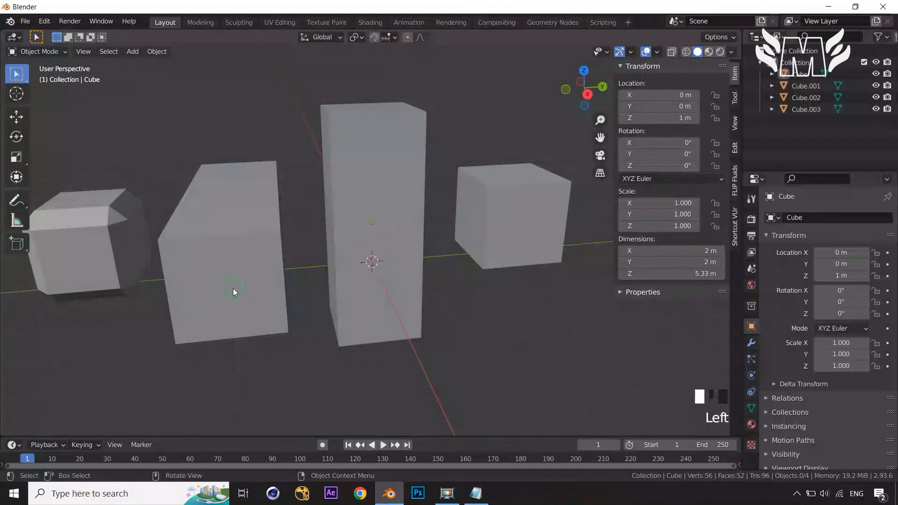
key("Tab")
middle_click_drag(234, 293, 372, 334)
key("a")
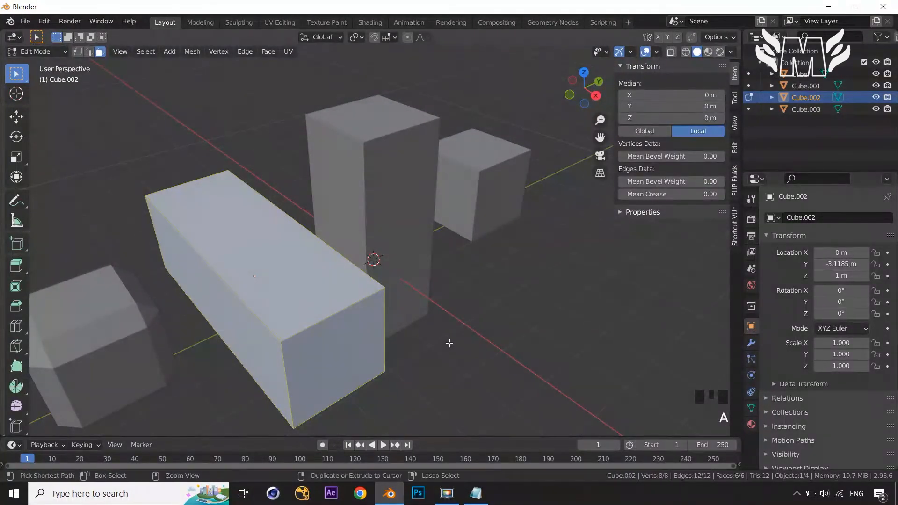
key("ctrl+b")
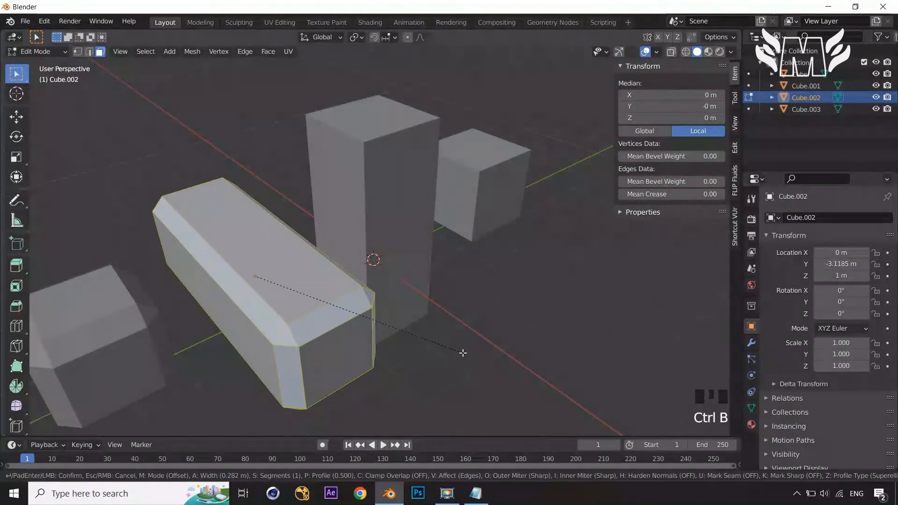
left_click(454, 349)
middle_click_drag(454, 348, 502, 318, "shift")
scroll(496, 305, "up", 3)
scroll(467, 296, "down", 2)
scroll(467, 303, "down", 1)
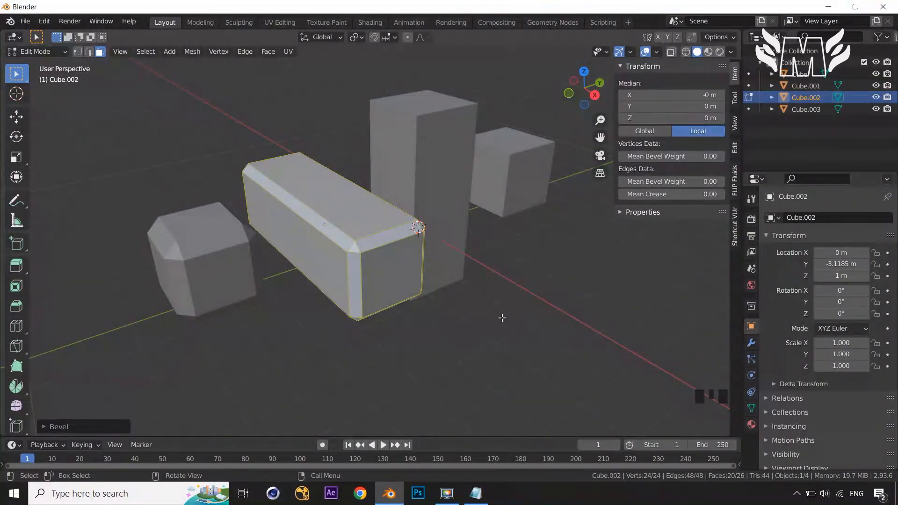
Hide the transform sidebar and delete both stretched boxes in Object Mode
key("n")
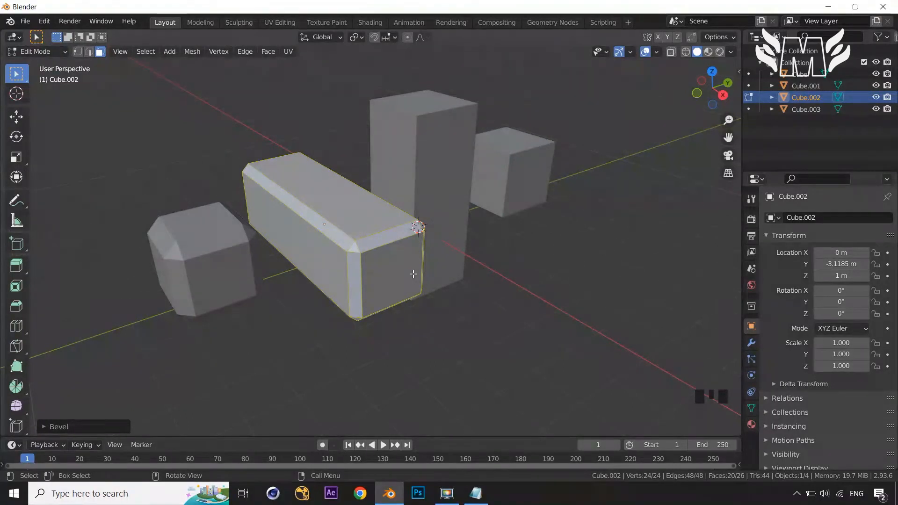
mouse_move(413, 274)
middle_mouse_down()
mouse_move(400, 269)
mouse_move(411, 276)
middle_mouse_up()
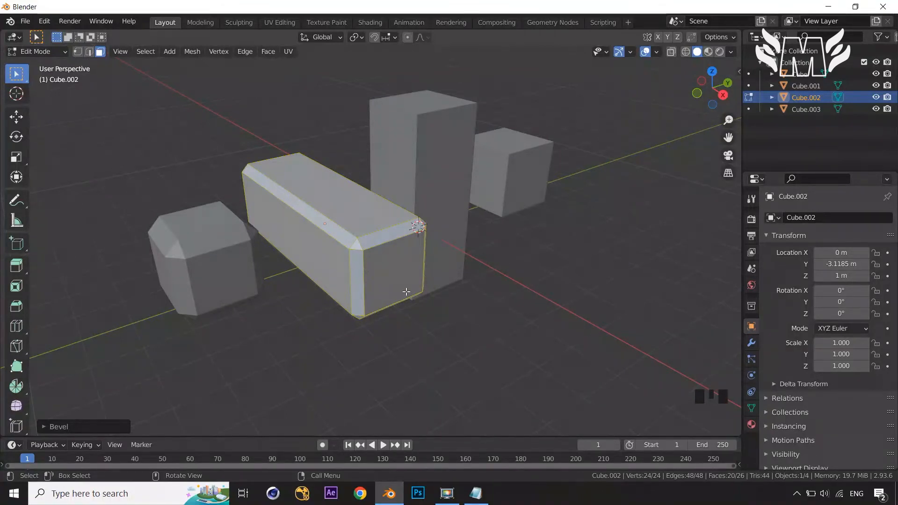
key("ctrl")
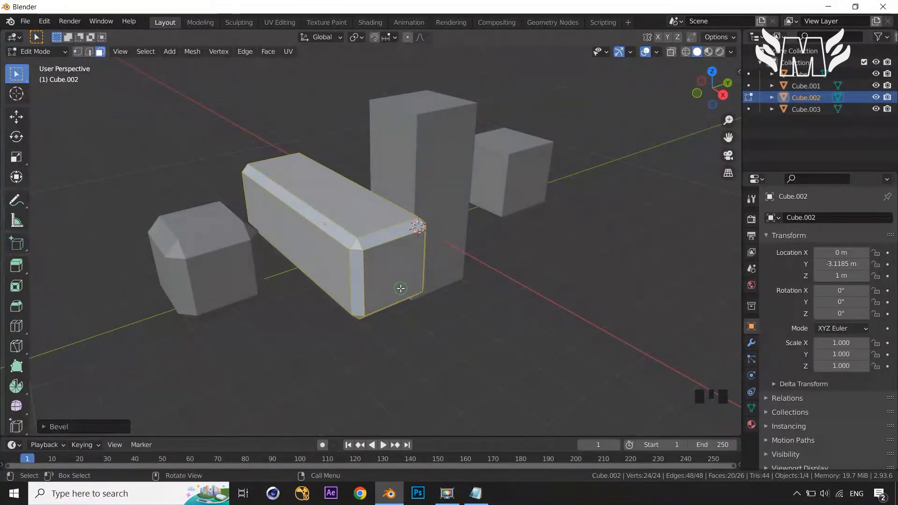
left_click(401, 289)
key("Tab")
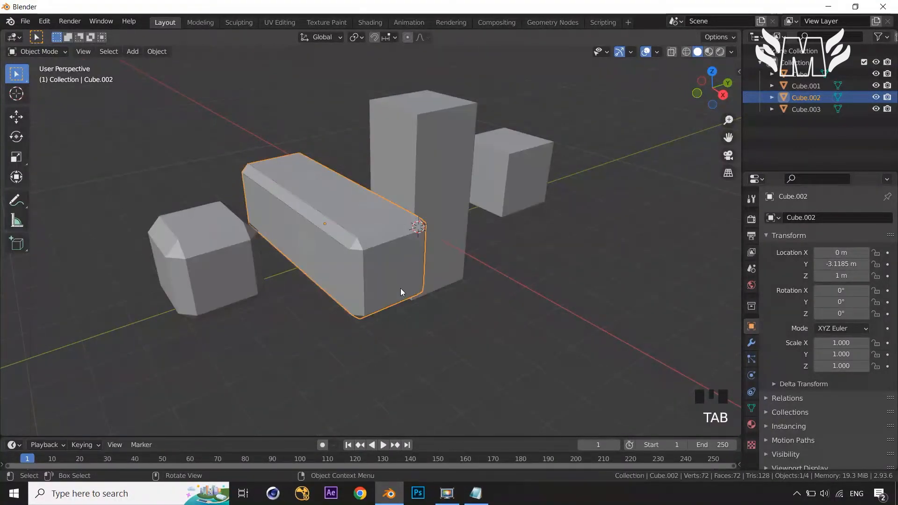
left_click(400, 288)
left_click(405, 231, "shift")
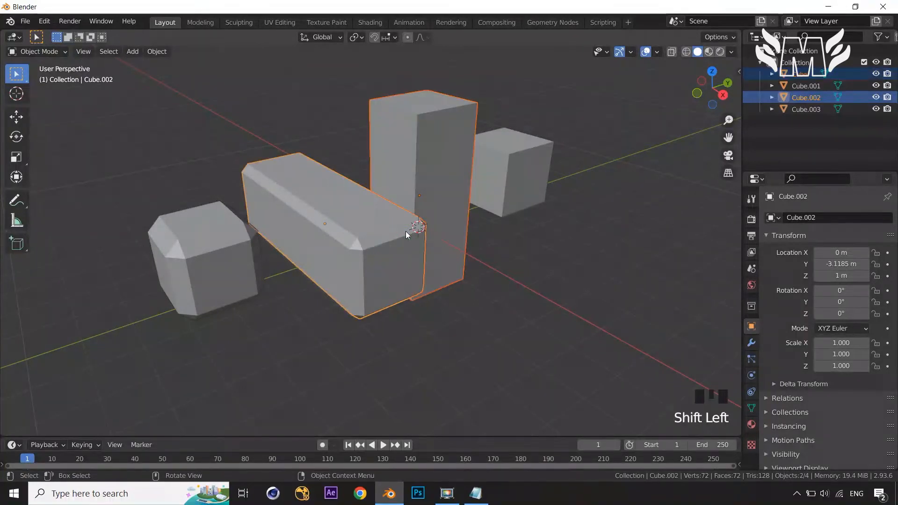
key("Delete")
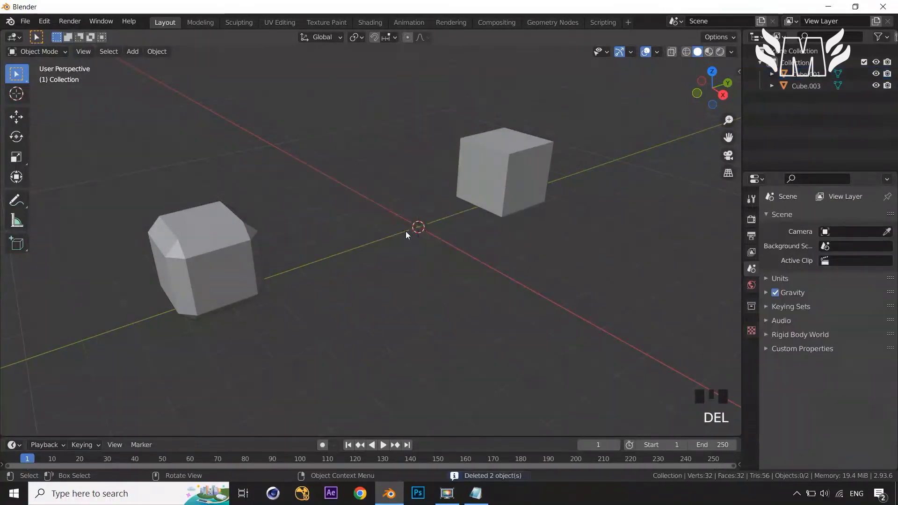
Duplicate the unbeveled cube twice along the Y axis, placing the copies at about Y 0.13 m and Y -3.16 m
left_click(515, 191)
key("shift+d")
key("y")
left_click(434, 217)
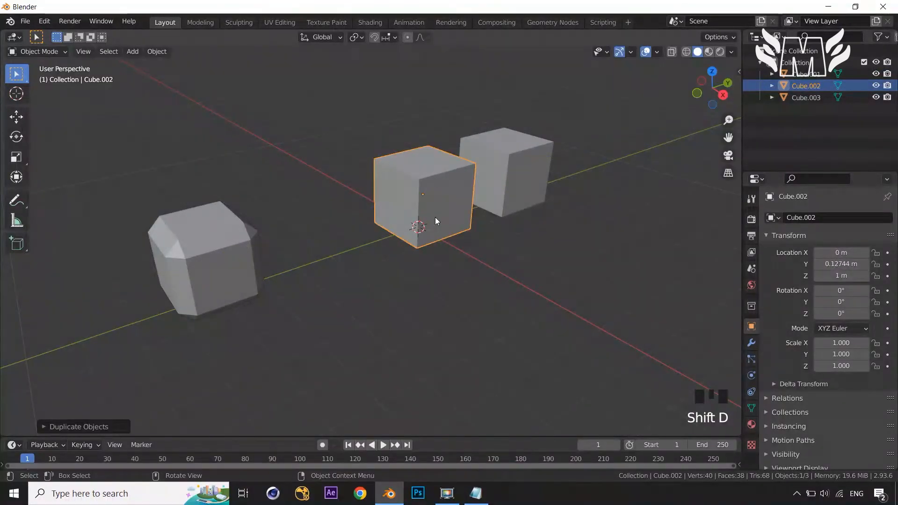
key("shift+d")
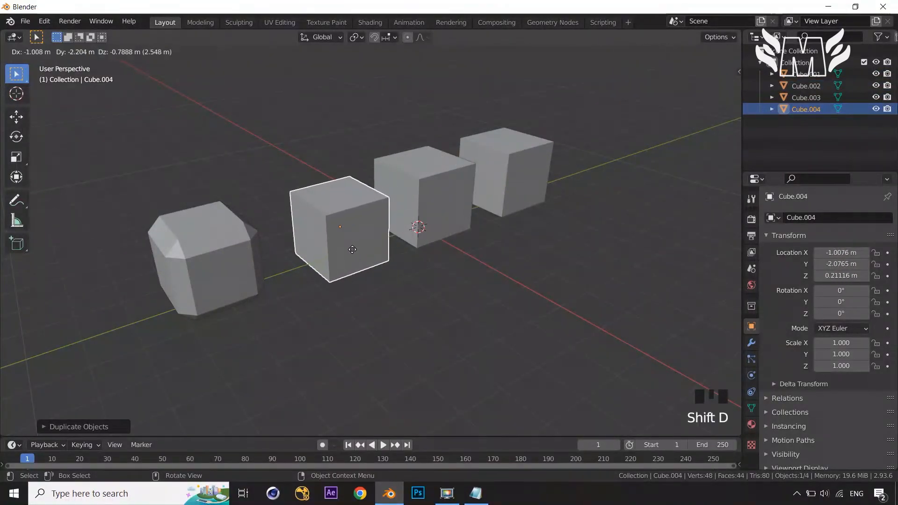
key("y")
left_click(361, 270)
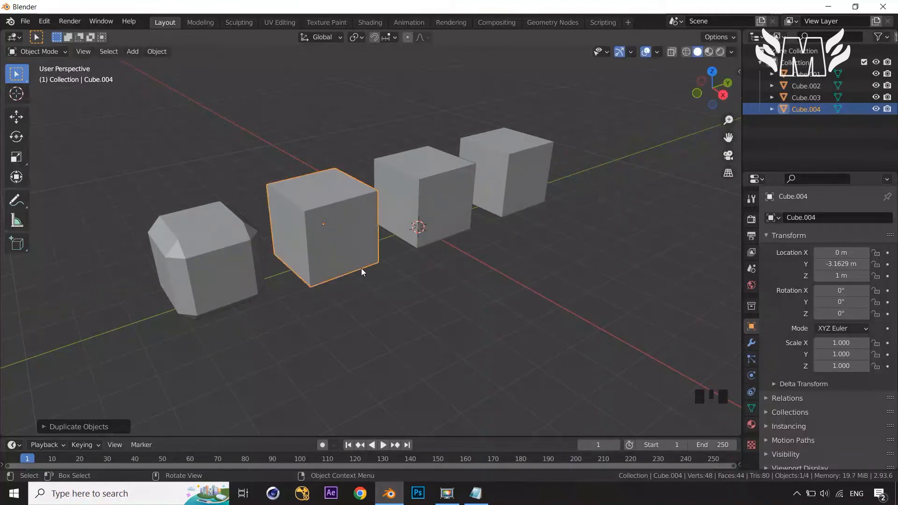
Stretch the copy beside the beveled cube along X to about 5.92 m in Edit Mode, and show its transform values in Object Mode
key("Tab")
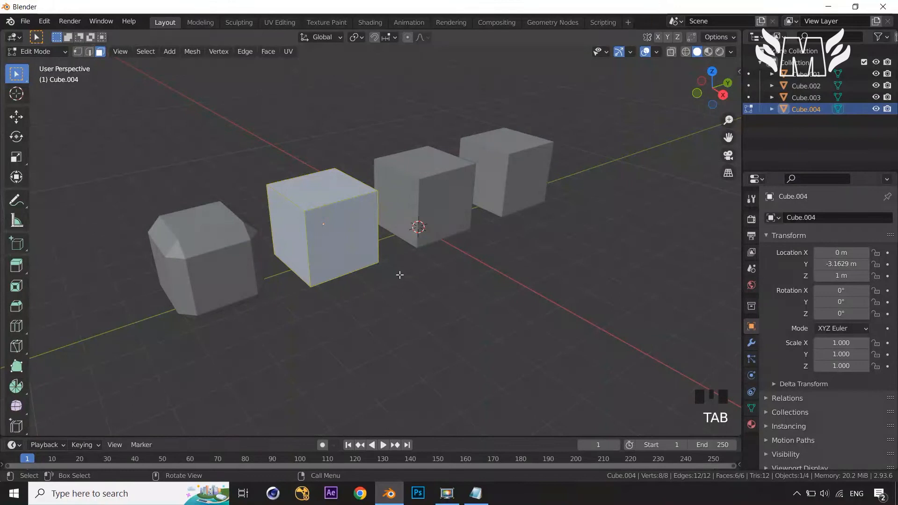
key("s")
key("x")
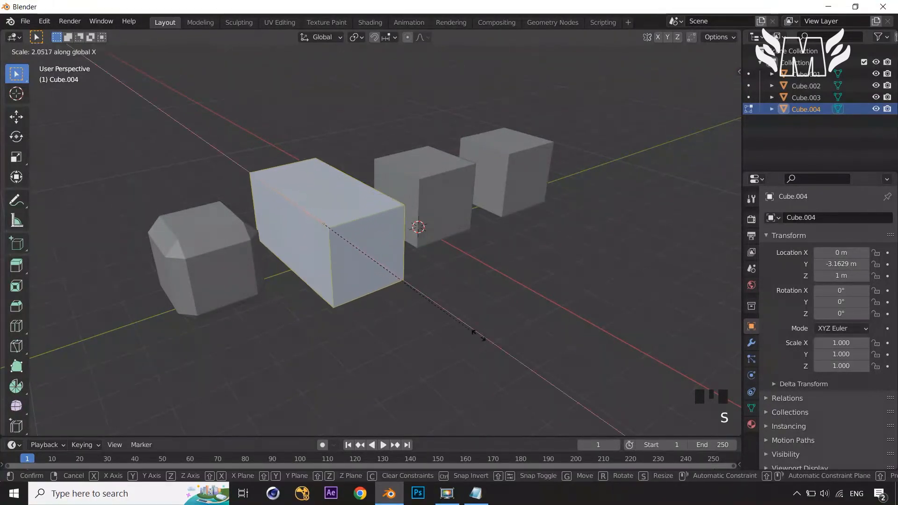
left_click(545, 377)
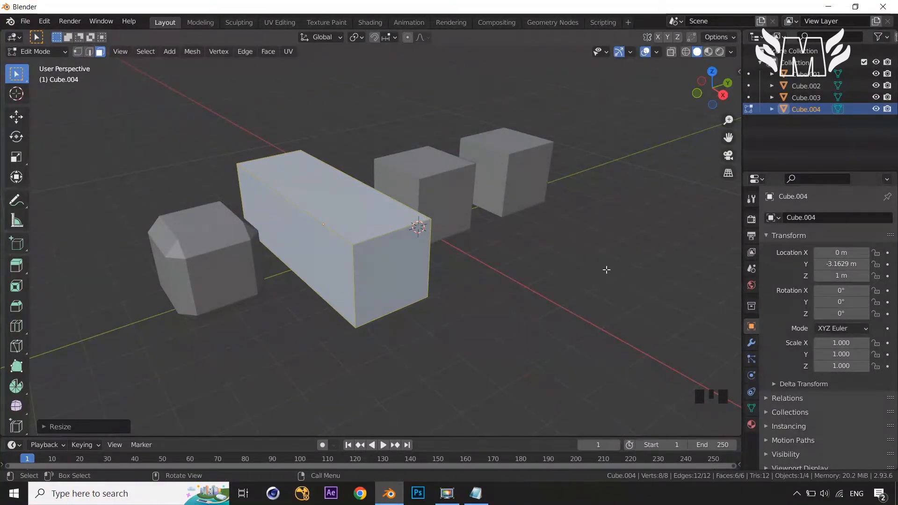
key("Tab")
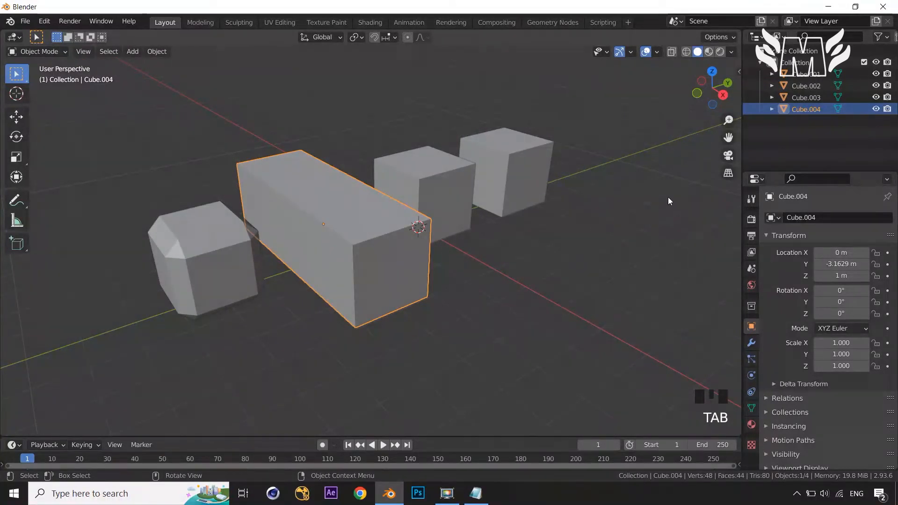
key("n")
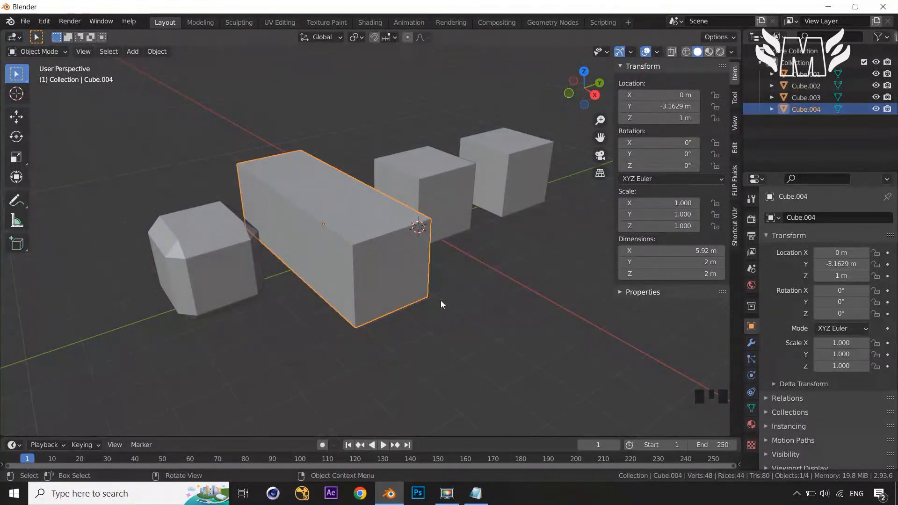
Add a centered loop cut across the stretched box's length and scale the loop down to about 0.4 to form a narrow waist
key("Tab")
key("ctrl+r")
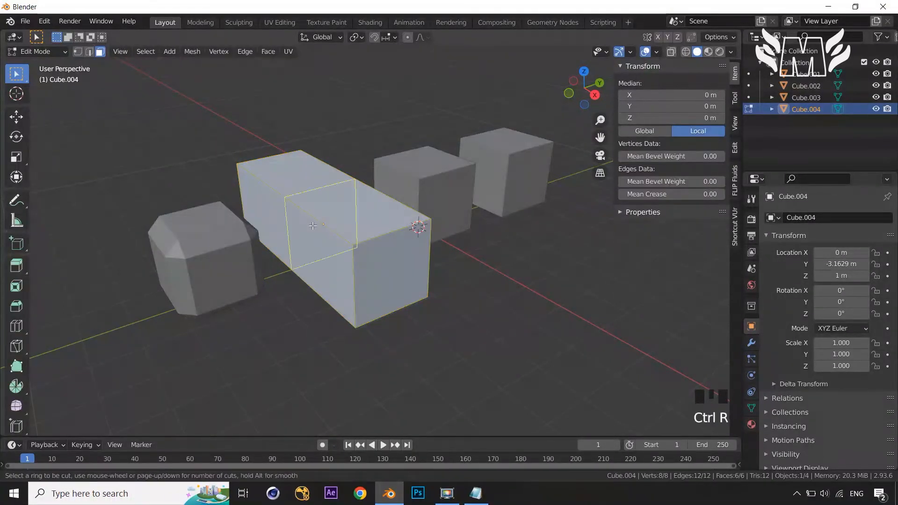
left_click(313, 213)
right_click(314, 213)
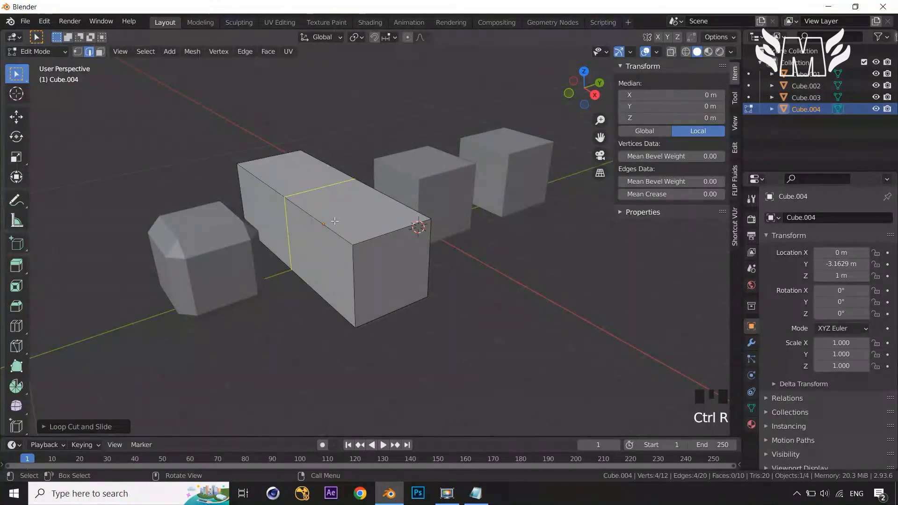
key("s")
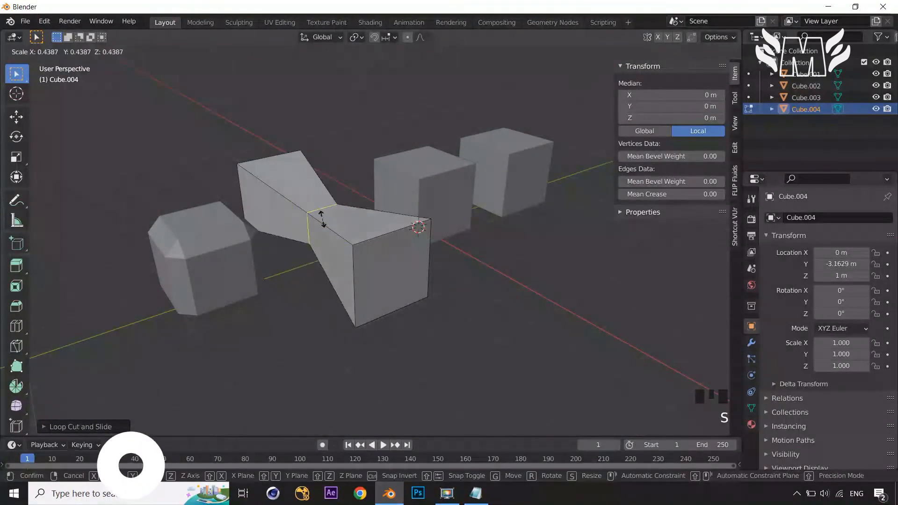
left_click(322, 219)
key("Tab")
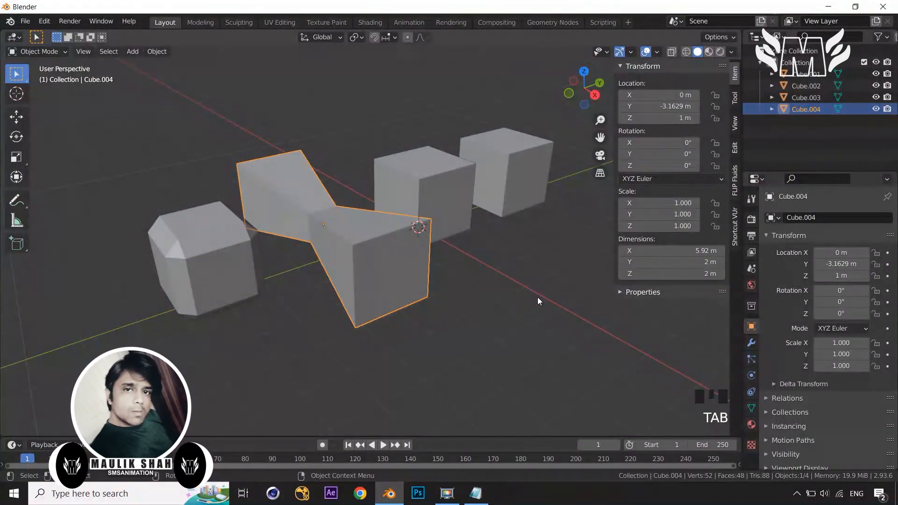
Inset both top faces of the waisted box together by about 0.17 m in Edit Mode
key("Tab")
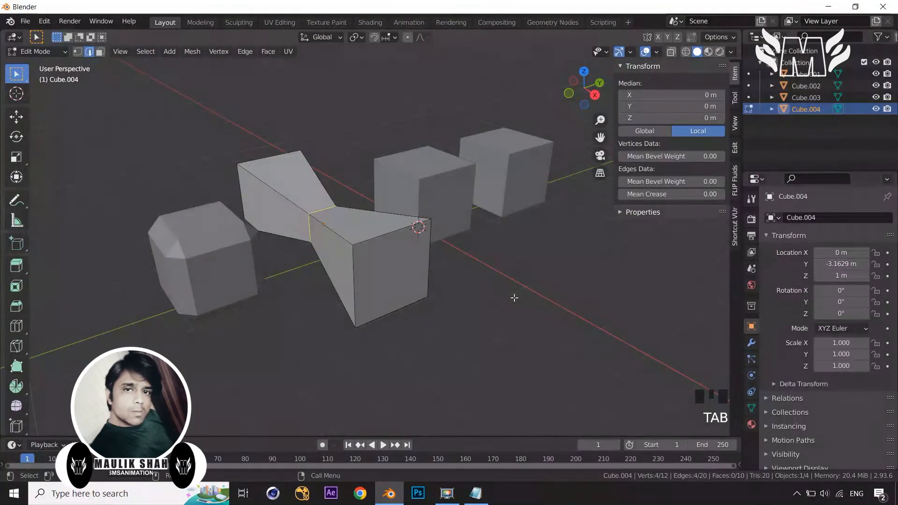
left_click(545, 312)
middle_click_drag(545, 311, 549, 325)
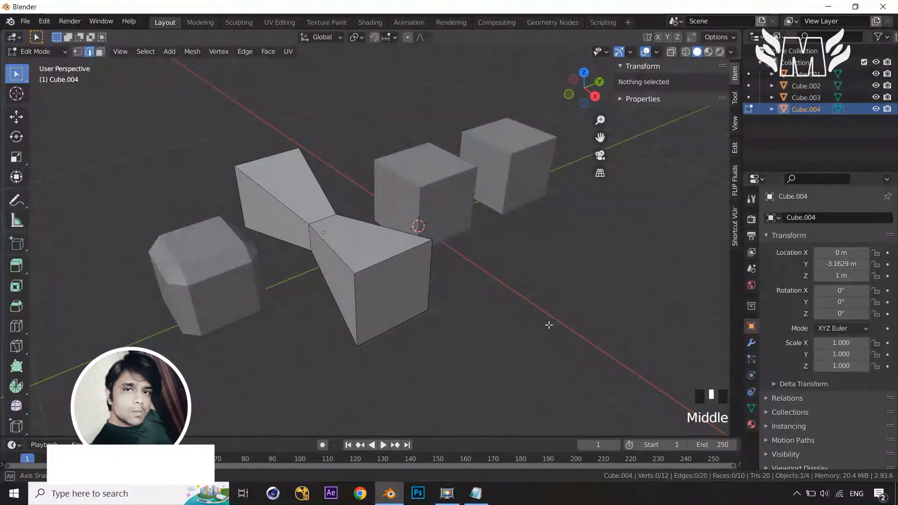
left_click(368, 256)
key("3")
left_click(368, 257)
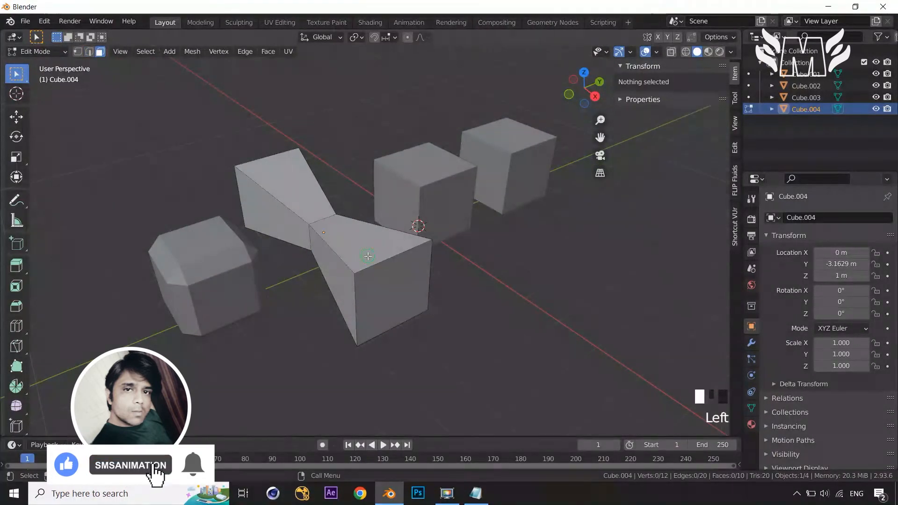
left_click(368, 257)
left_click(285, 192, "shift")
middle_click_drag(285, 192, 514, 368)
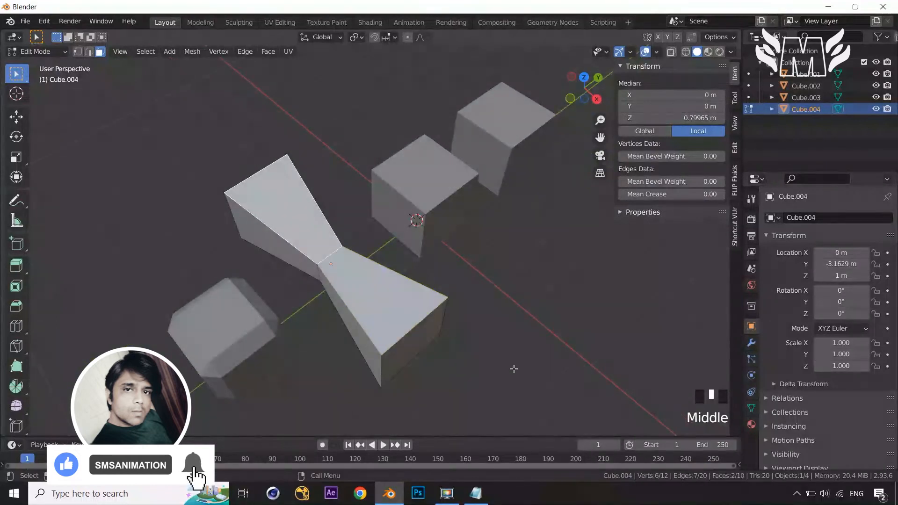
key("i")
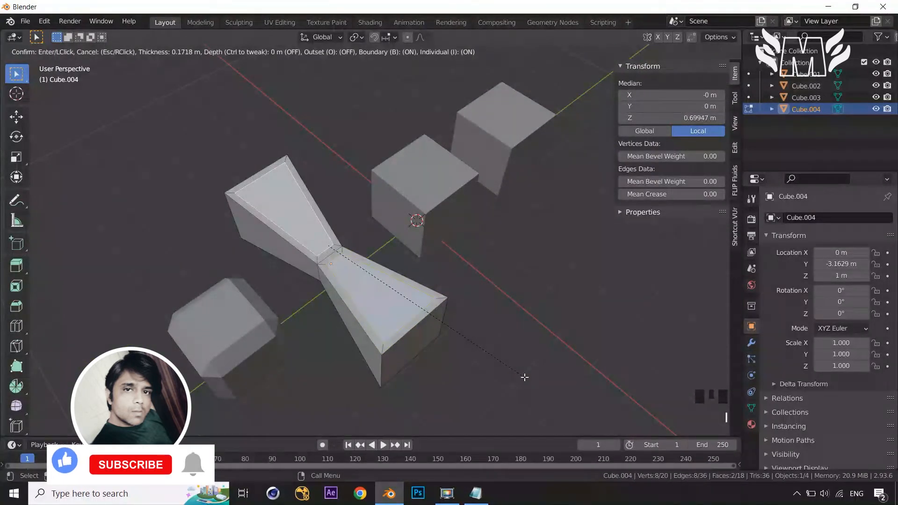
left_click(524, 377)
Bevel the waisted box's vertical corner edge and the adjoining lower side edge by about 0.16 m
middle_click_drag(524, 375, 394, 324)
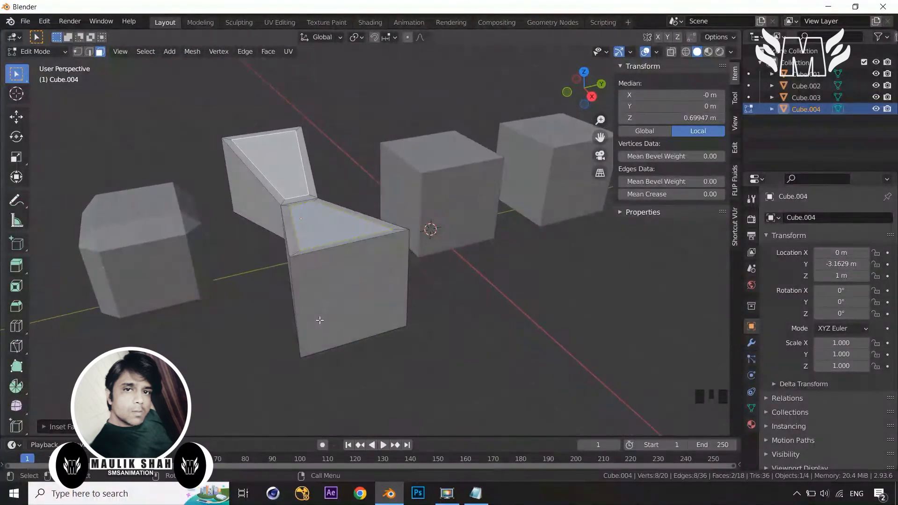
key("2")
left_click(295, 310)
middle_click_drag(295, 311, 449, 287)
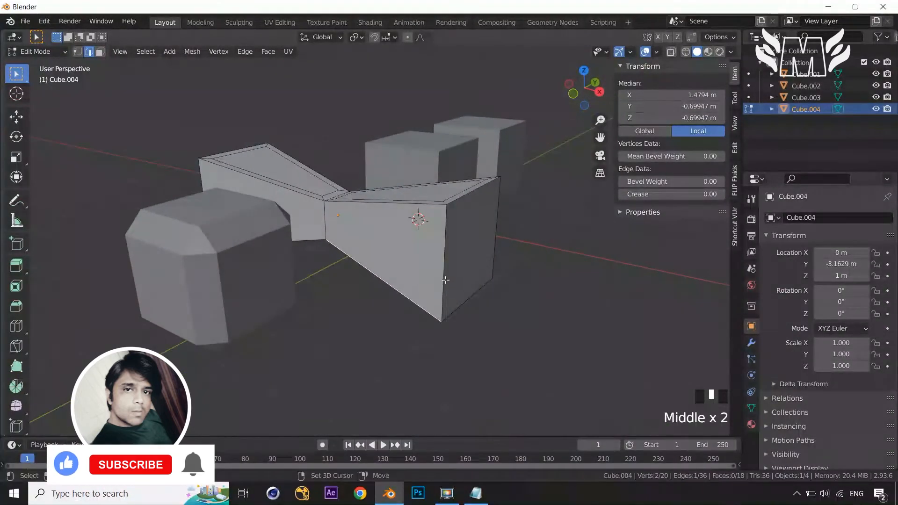
left_click(444, 280, "shift")
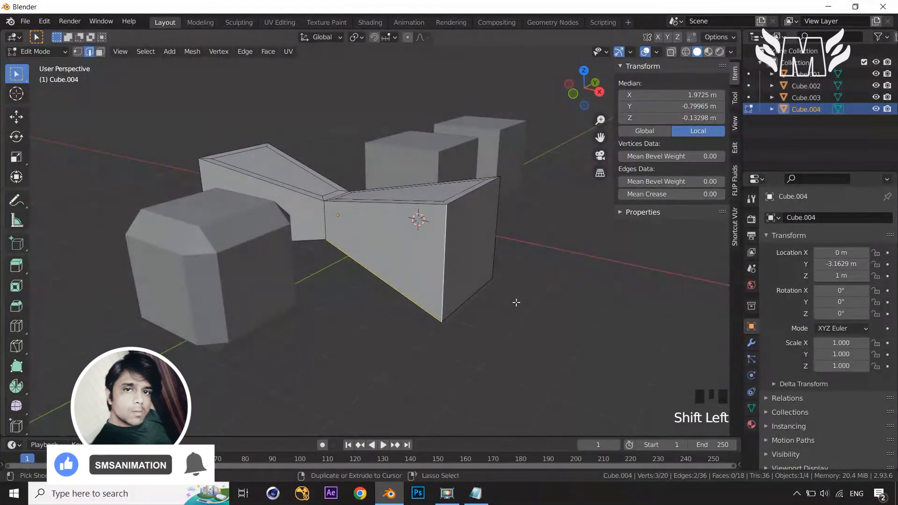
key("ctrl+b")
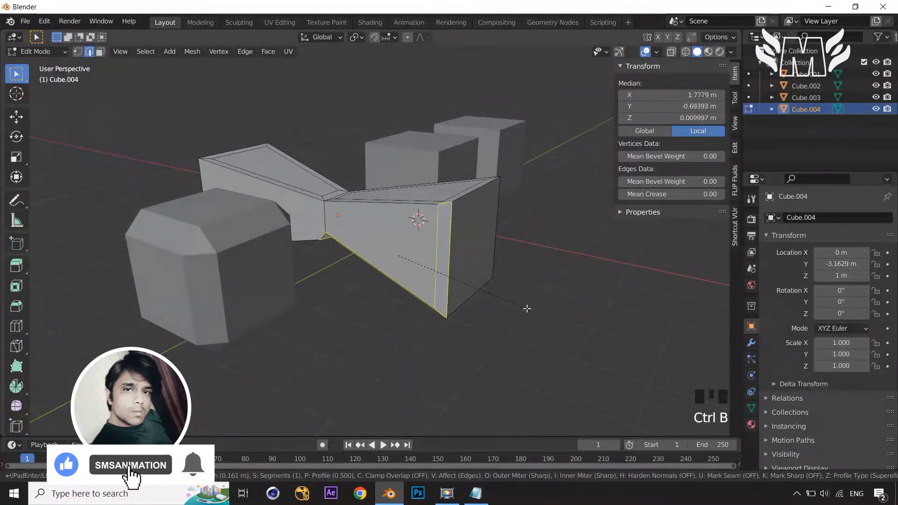
left_click(527, 309)
middle_click_drag(526, 309, 516, 241)
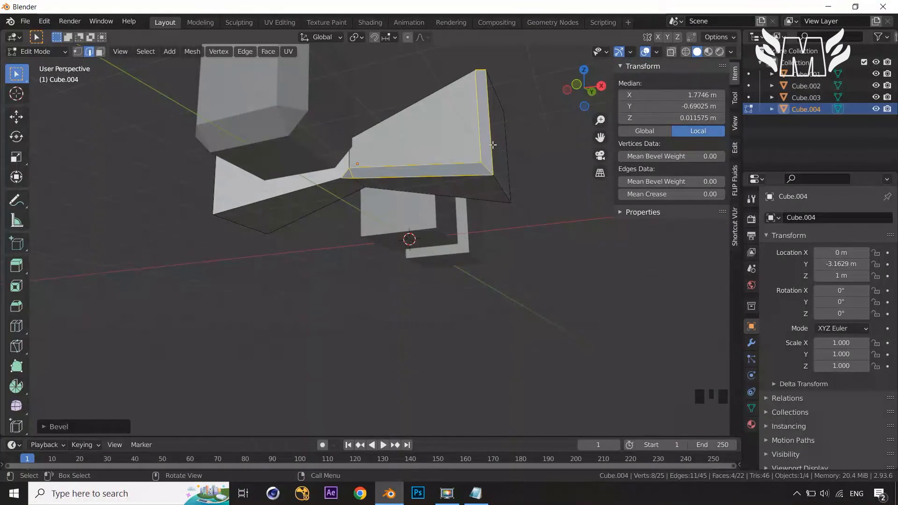
scroll(496, 191, "down", 2)
middle_click_drag(495, 191, 424, 267)
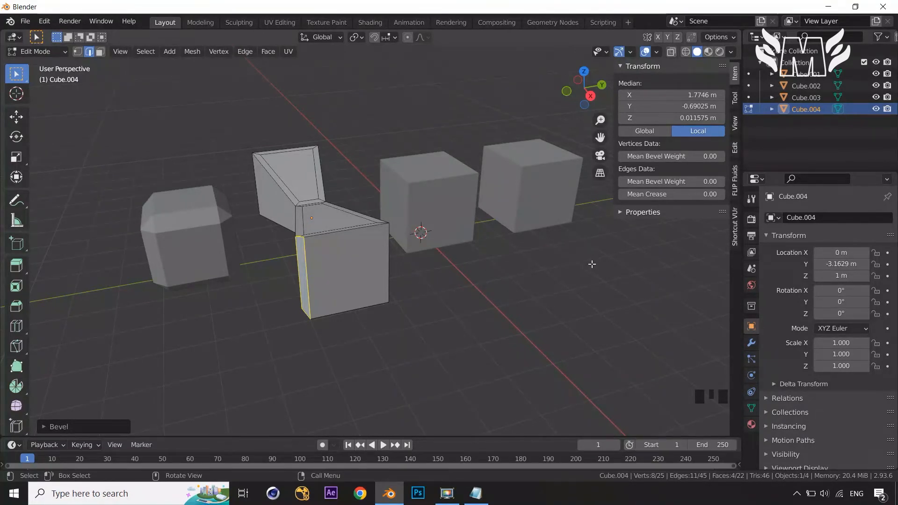
Hide the transform sidebar and examine the inset and bevel on the waisted box from several angles
left_click(734, 78)
key("n")
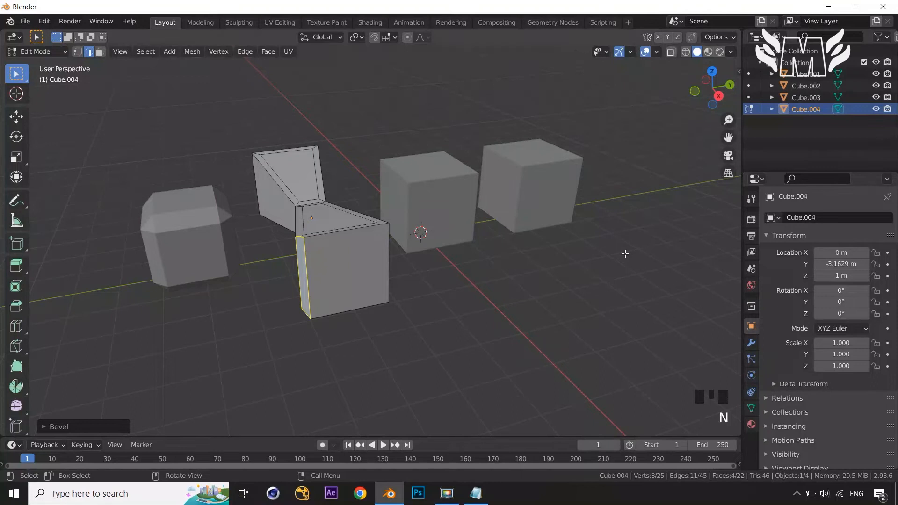
middle_click_drag(579, 277, 597, 273)
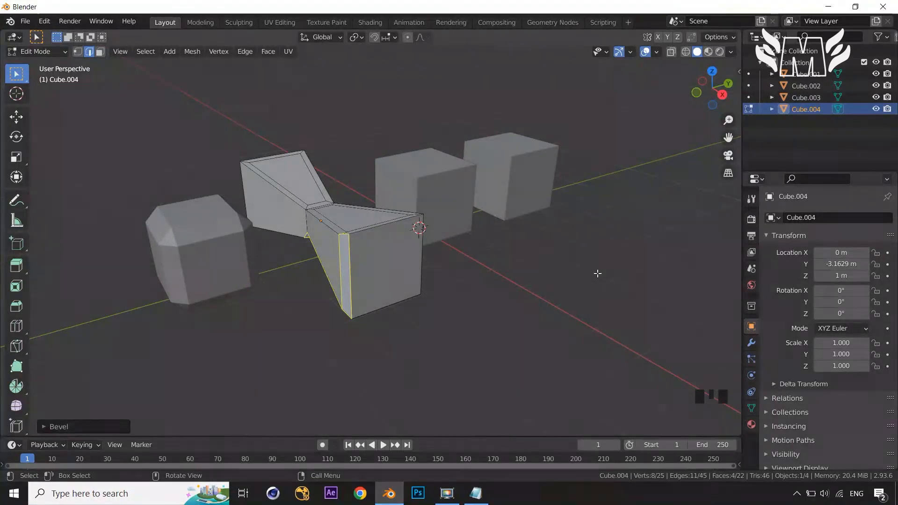
mouse_move(597, 273)
middle_mouse_down()
mouse_move(603, 253)
mouse_move(592, 265)
middle_mouse_up()
scroll(603, 254, "up", 2)
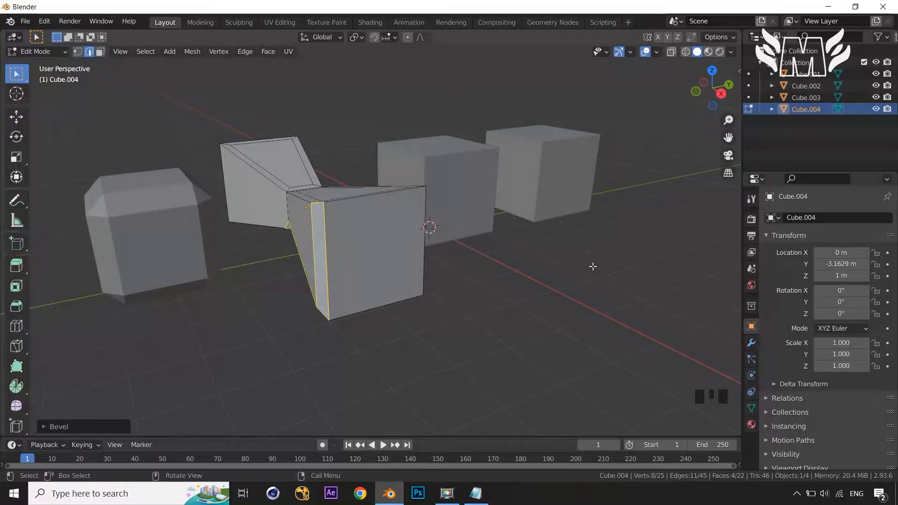
scroll(593, 265, "down", 2)
mouse_move(592, 266)
middle_mouse_down()
mouse_move(573, 260)
mouse_move(596, 284)
middle_mouse_up()
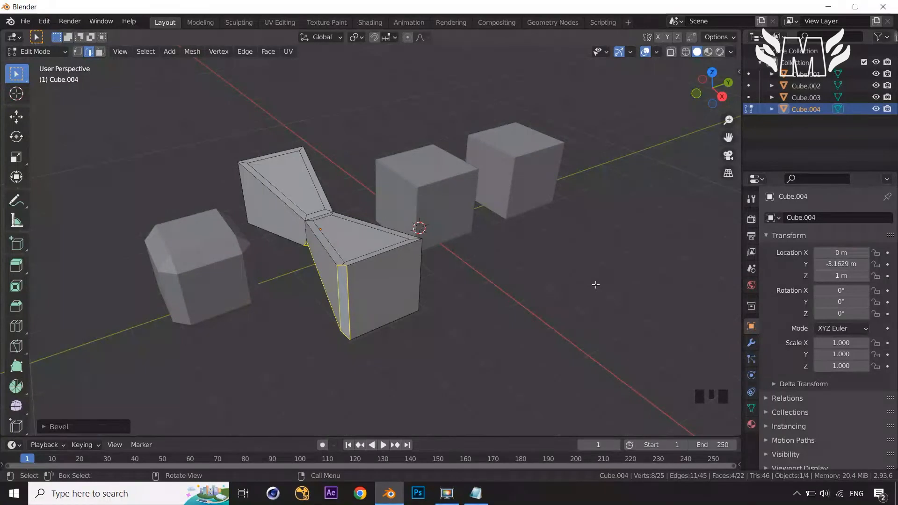
middle_click_drag(604, 270, 575, 283, "shift")
middle_click_drag(627, 303, 606, 299)
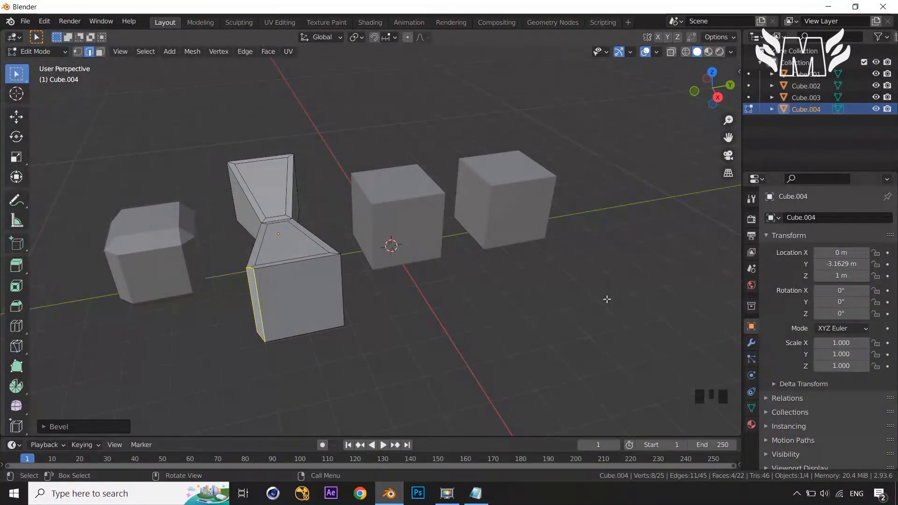
middle_click_drag(608, 300, 590, 301)
Leave Edit Mode on the waisted box and open the unbeveled cube at Y 3.45 m in Edit Mode
key("Tab")
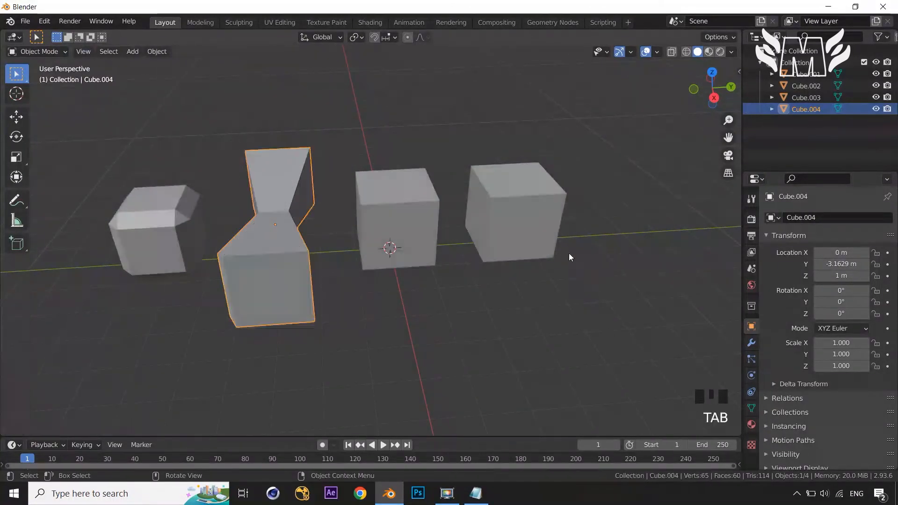
left_click(532, 195)
middle_click_drag(532, 194, 545, 235)
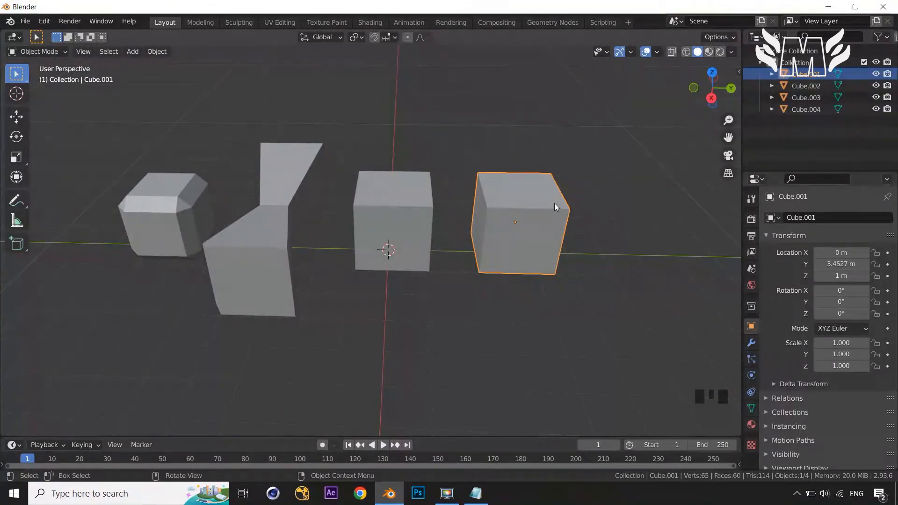
key("Tab")
Build a smaller block on the cube's top face by extruding it in place, scaling it down and extruding it upward
left_click(536, 195)
key("3")
left_click(536, 195)
key("e")
right_click(631, 223)
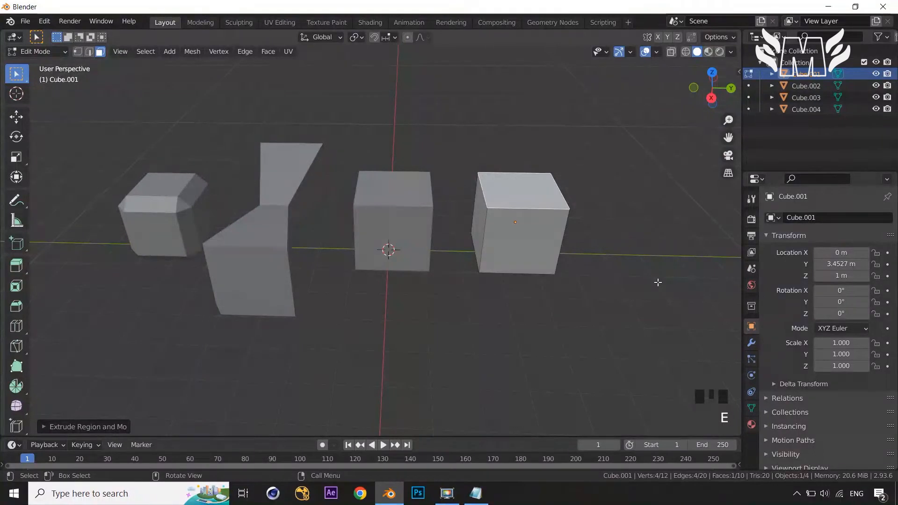
key("s")
left_click(615, 267)
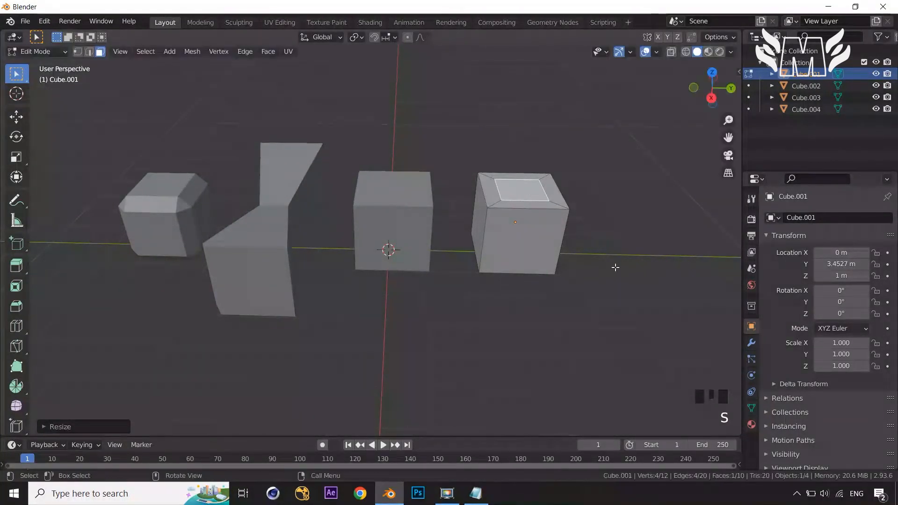
key("e")
left_click(614, 235)
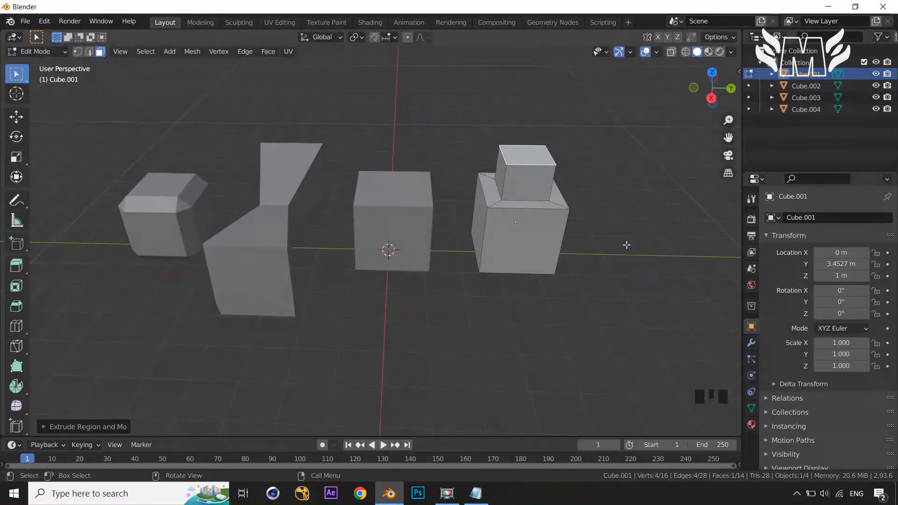
Undo the block on the cube's top face, including the in-place extrusion
key("ctrl+z")
key("ctrl+z")
key("ctrl+z")
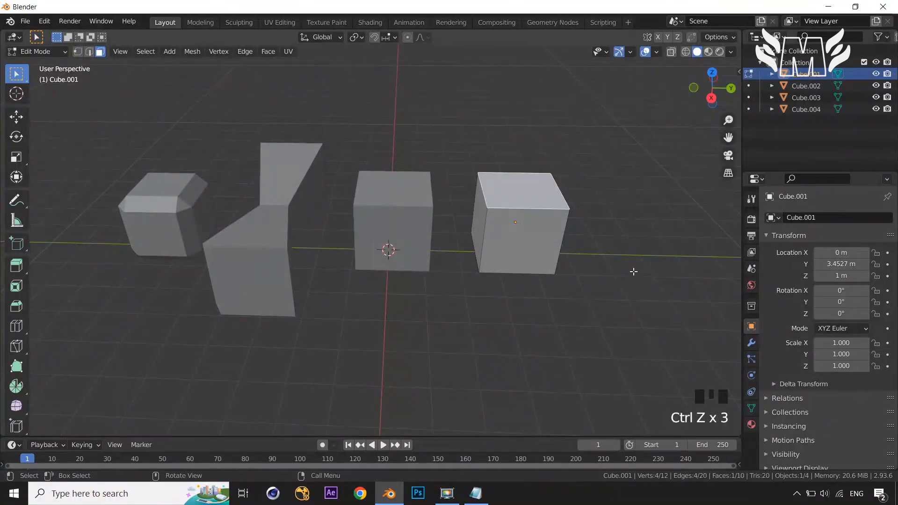
key("ctrl+z")
key("ctrl+z")
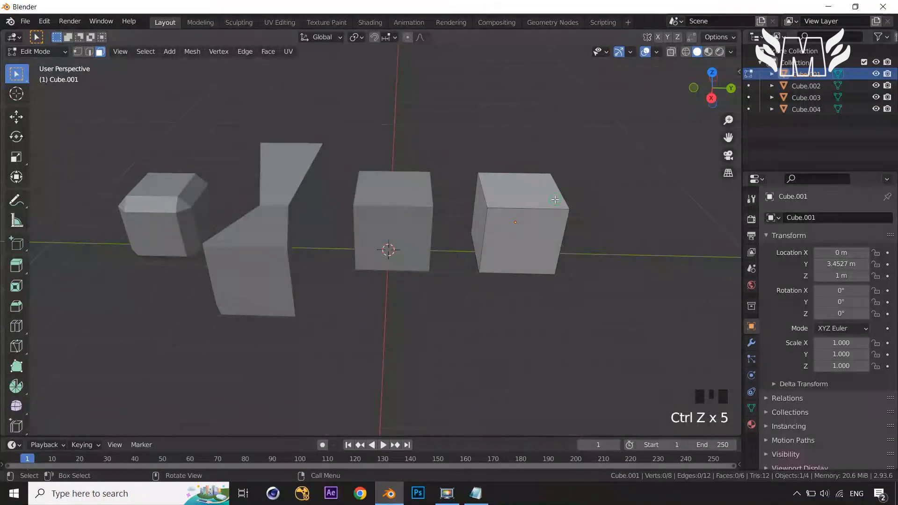
Extrude the cube's top face, cancel only its movement to leave duplicate vertices in place, and clear the selection
left_click(556, 200)
key("e")
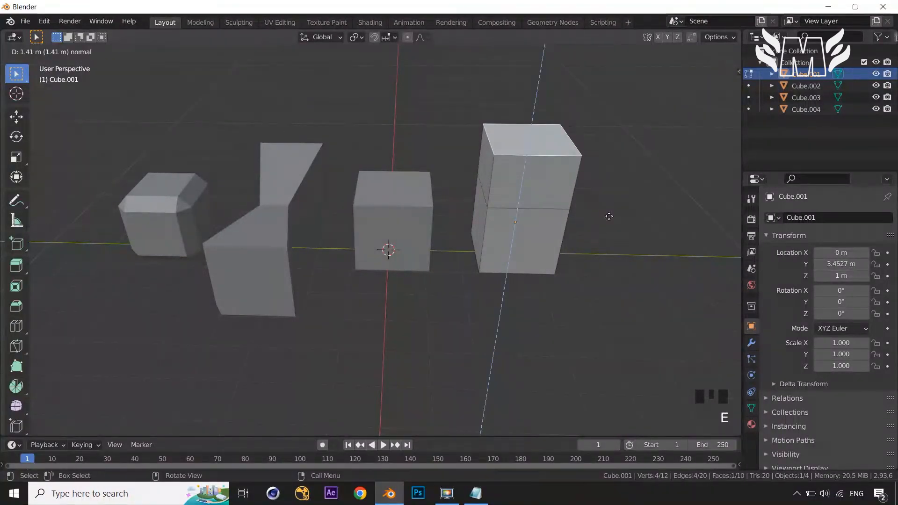
right_click(608, 216)
middle_click_drag(647, 251, 624, 237)
left_click(624, 237)
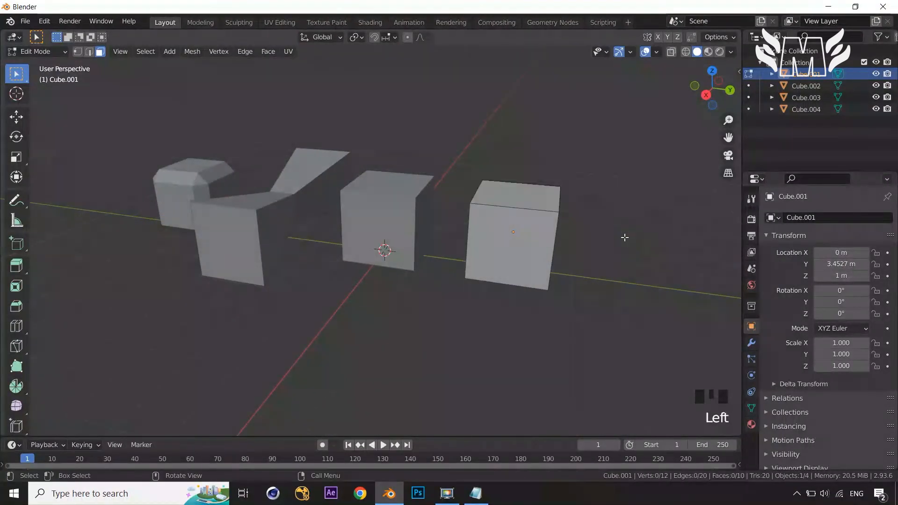
scroll(624, 237, "up", 2)
scroll(624, 237, "down", 2)
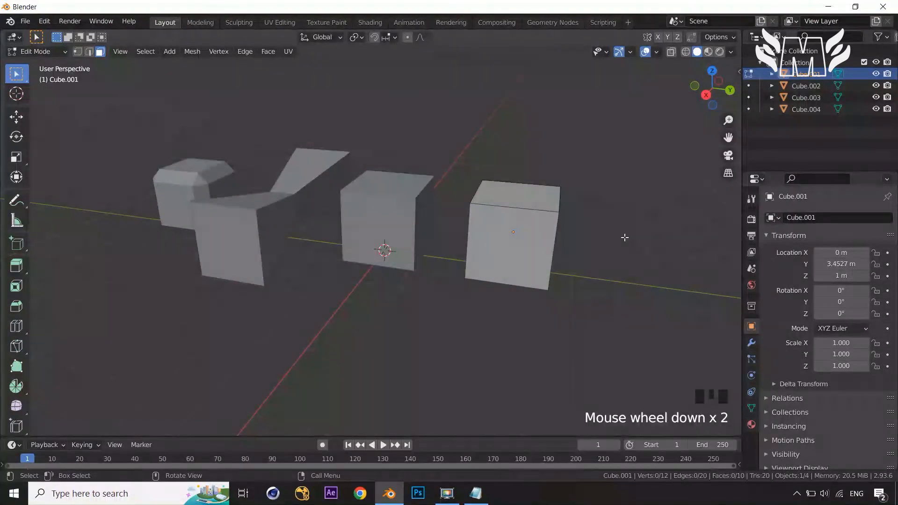
Bevel the entire cube by about 0.25 m, inspect the resulting shape from several sides, and undo the bevel
key("a")
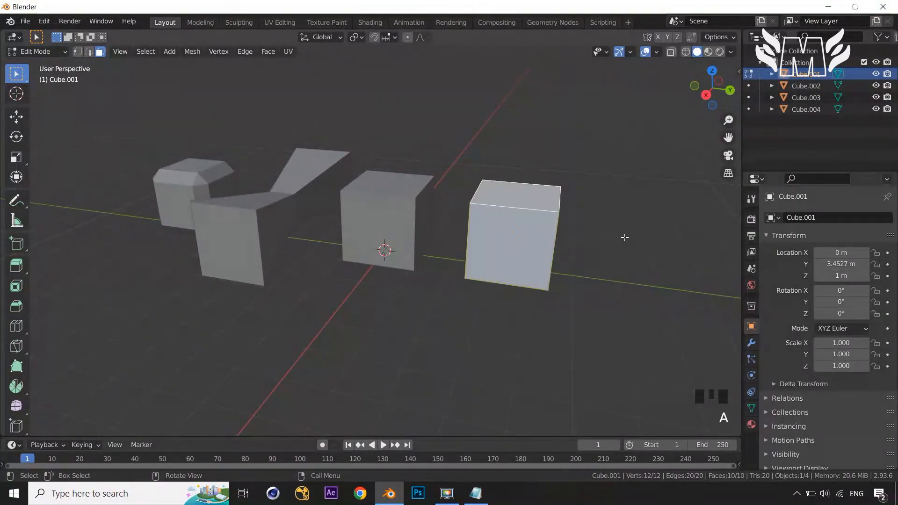
key("ctrl+b")
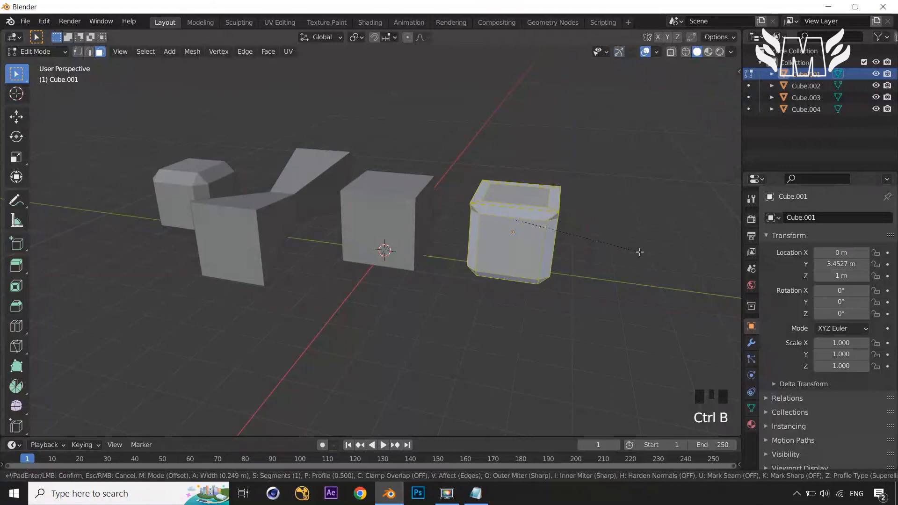
left_click(642, 253)
middle_click_drag(639, 253, 386, 311)
scroll(609, 239, "up", 2)
scroll(300, 310, "down", 2)
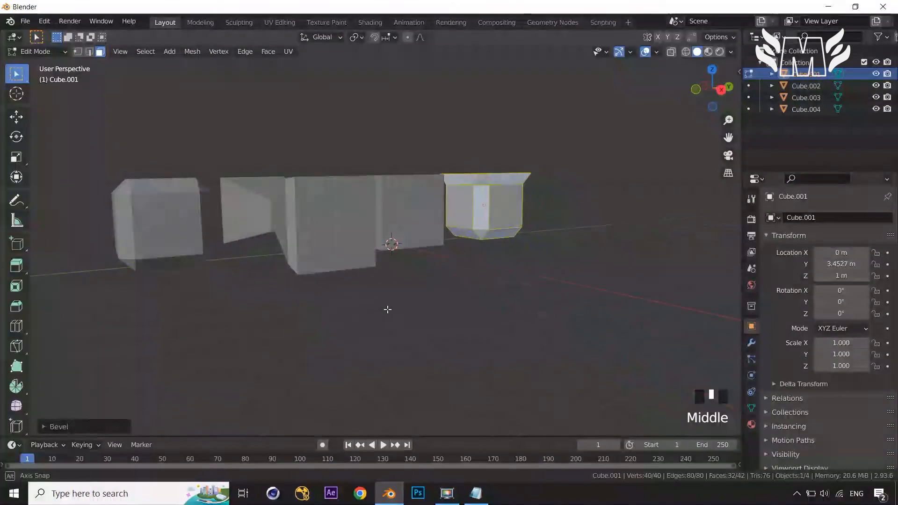
middle_click_drag(161, 251, 505, 293)
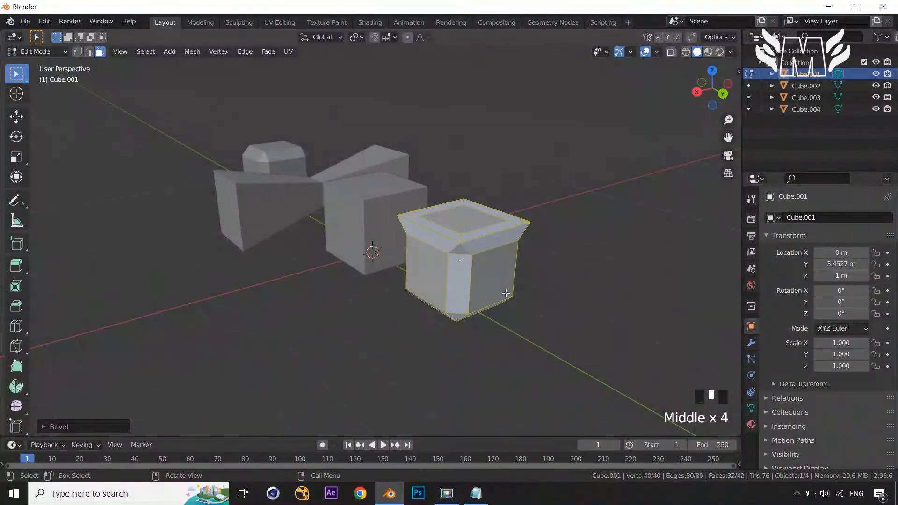
key("ctrl+z")
Pull one top corner vertex about 0.27 m off its duplicate in vertex selection mode, and cancel the move
scroll(506, 293, "up", 3)
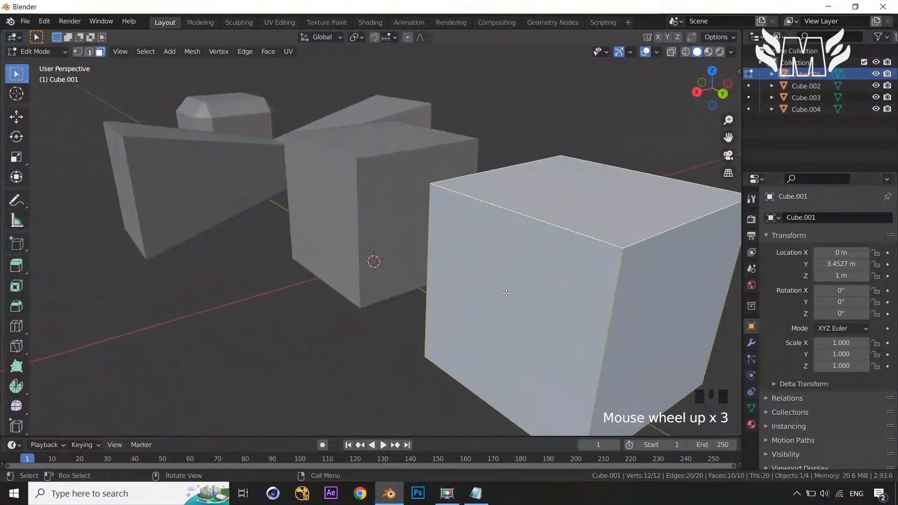
key("1")
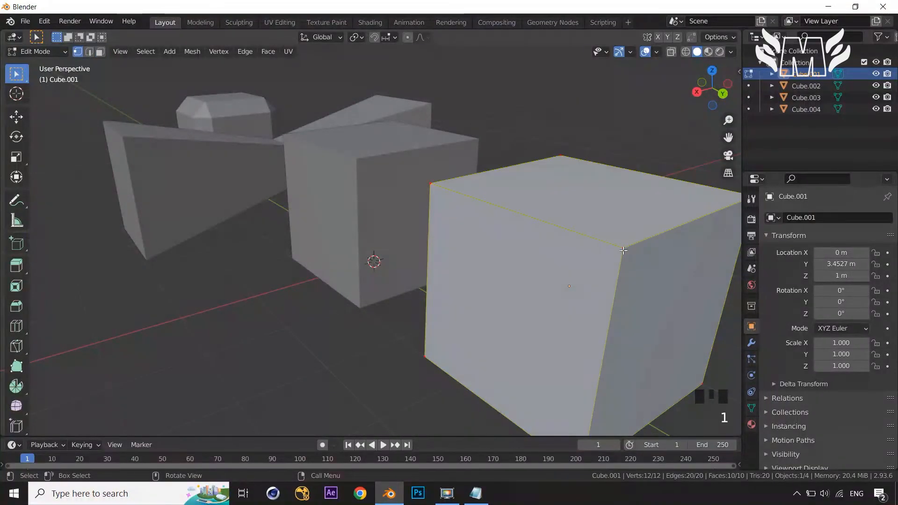
left_click(618, 242)
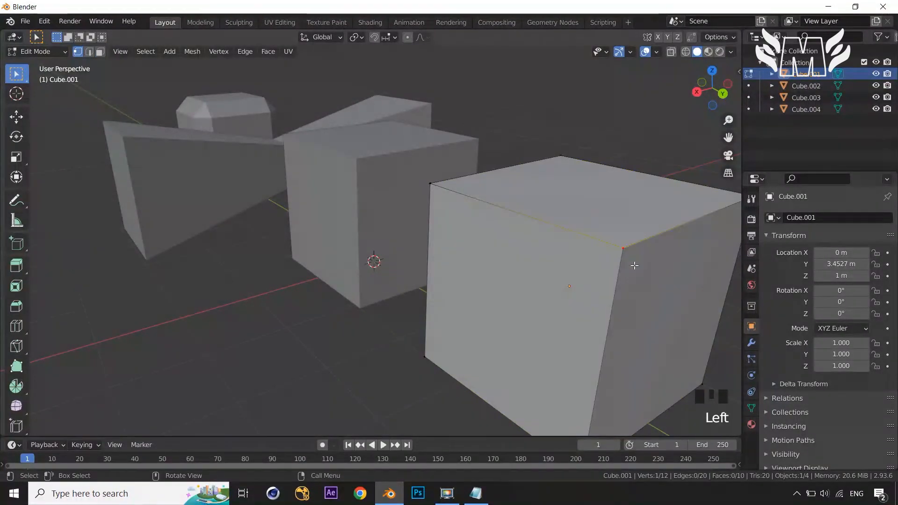
key("g")
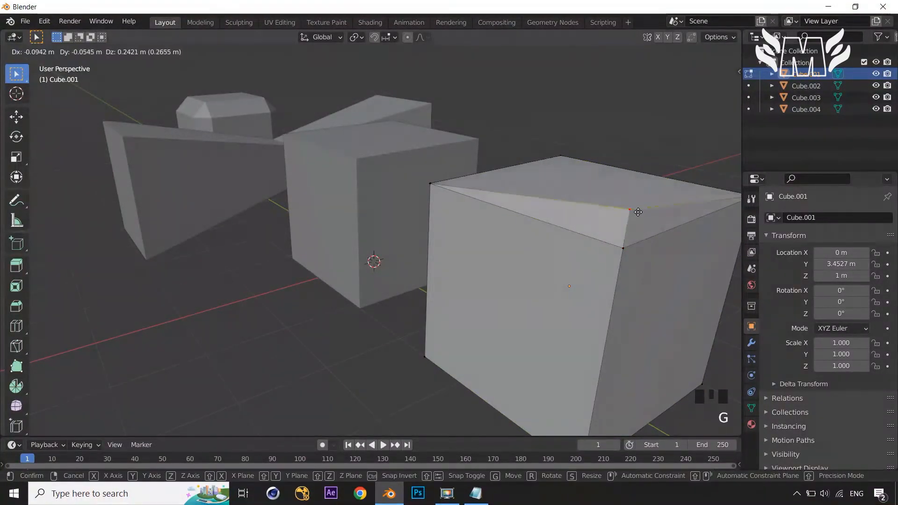
left_click(627, 214)
scroll(627, 218, "down", 3)
middle_click_drag(627, 220, 642, 240)
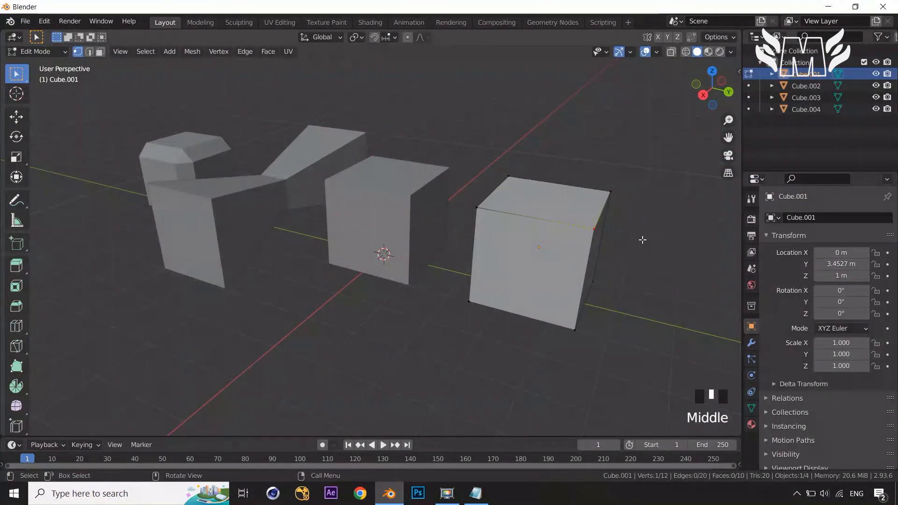
Select all of the cube's vertices, merge the duplicates by distance, and expand the merge settings
middle_click_drag(641, 239, 639, 265)
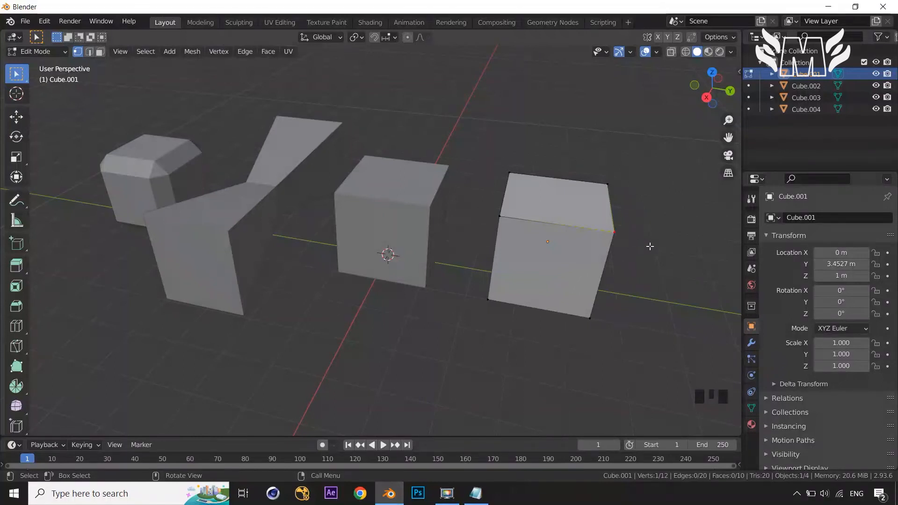
key("a")
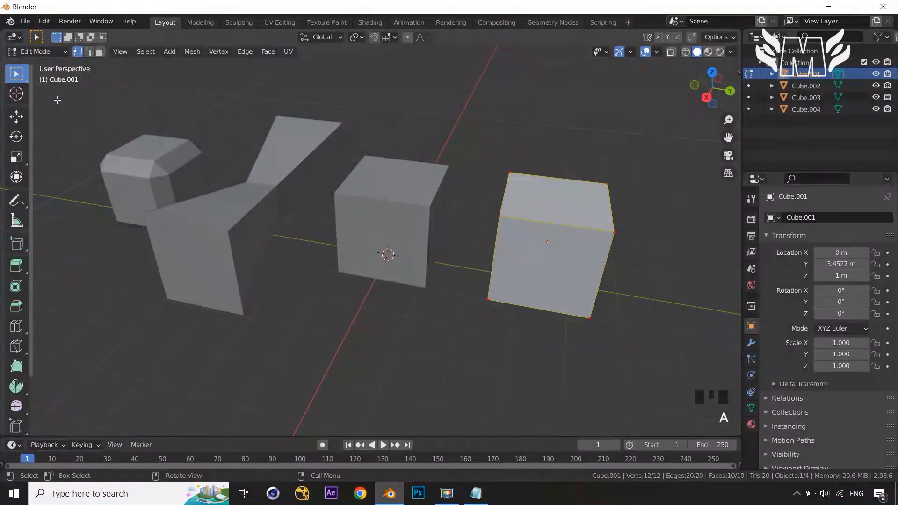
left_click(210, 54)
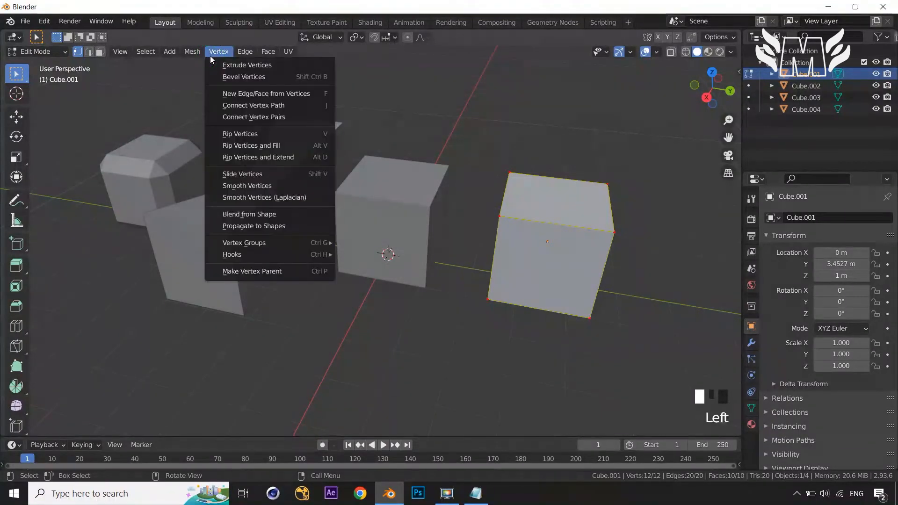
mouse_move(190, 52)
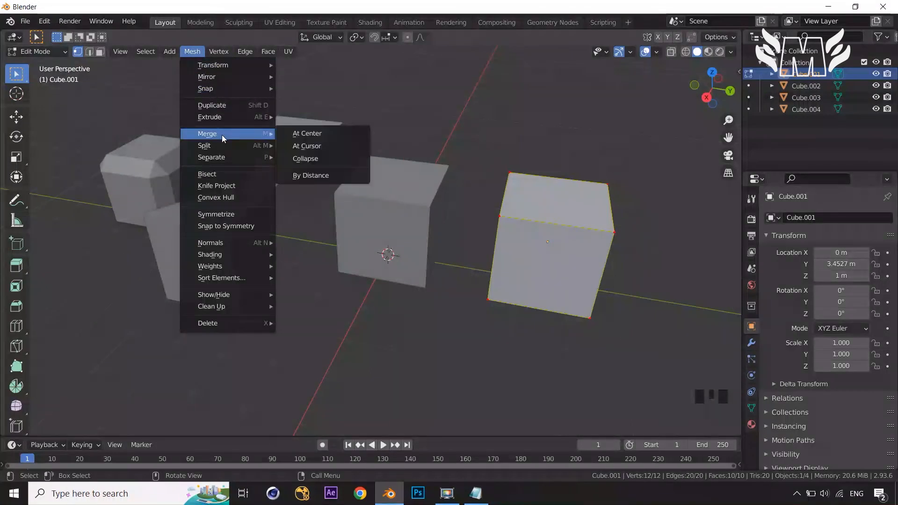
left_click(200, 55)
mouse_move(220, 133)
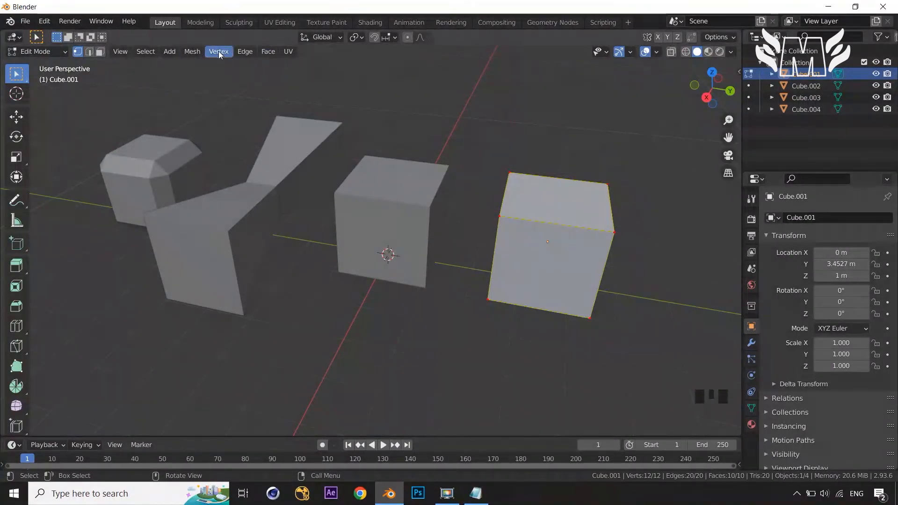
left_click(189, 54)
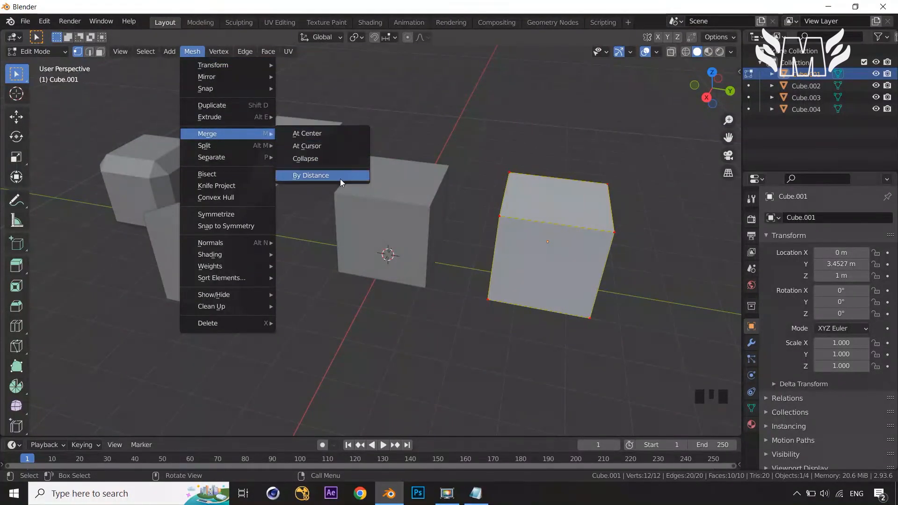
left_click(340, 179)
middle_click_drag(423, 333, 461, 404)
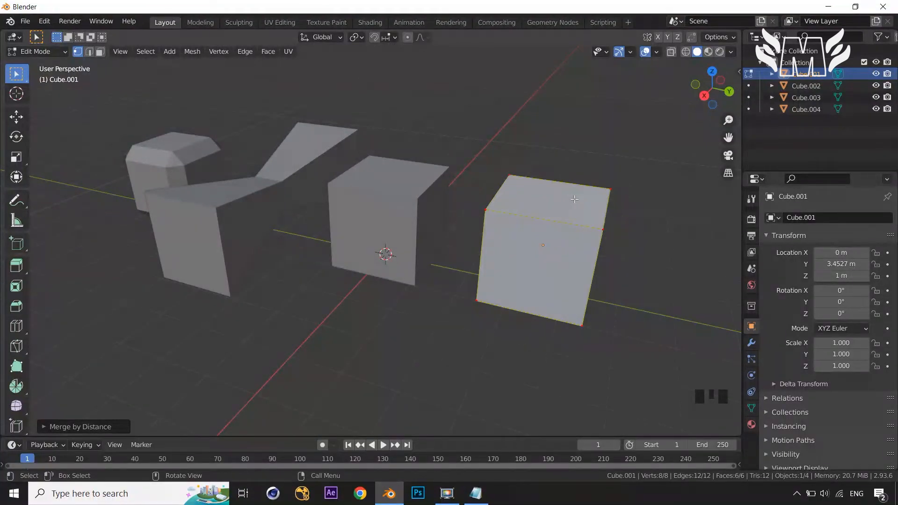
left_click(44, 427)
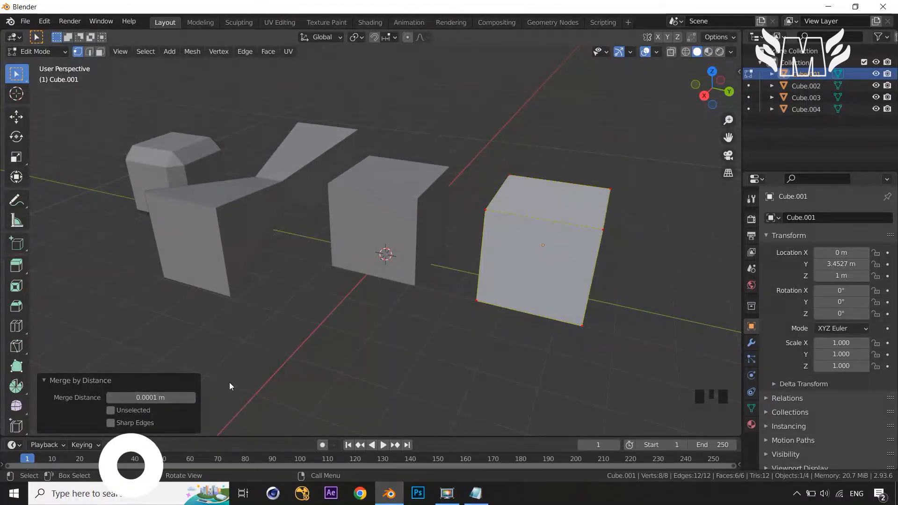
Bevel all edges of the merged cube by about 0.3 m and inspect the result from several sides
scroll(327, 360, "down", 2)
middle_click_drag(337, 357, 306, 365)
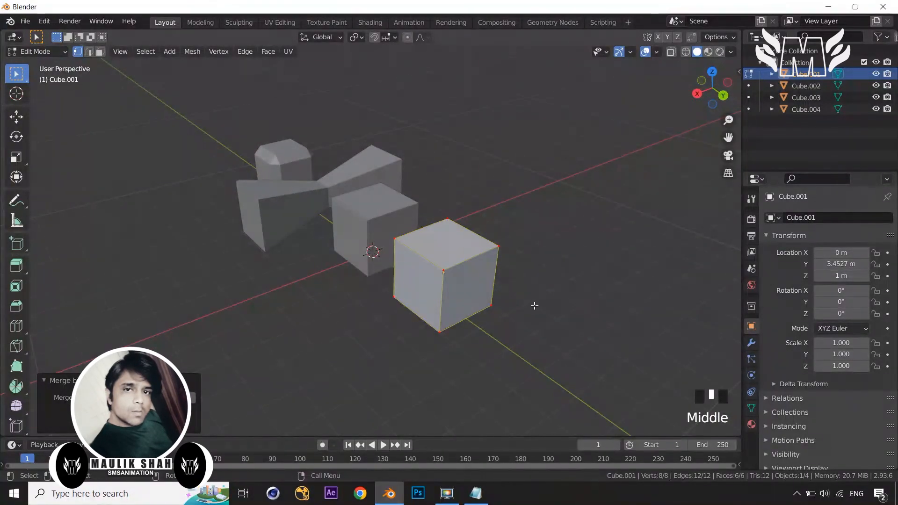
key("ctrl+b")
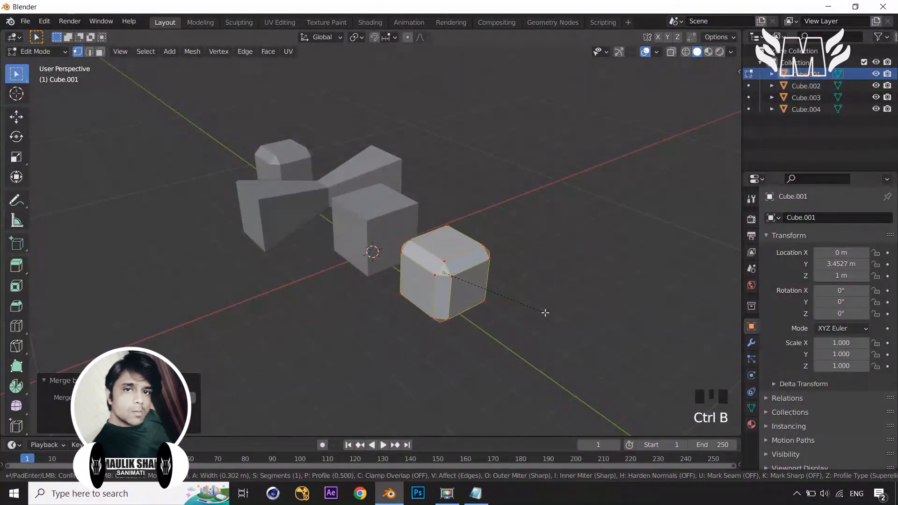
left_click(542, 312)
left_click(563, 297)
scroll(563, 296, "up", 1)
middle_click_drag(563, 296, 628, 245)
scroll(603, 249, "down", 1)
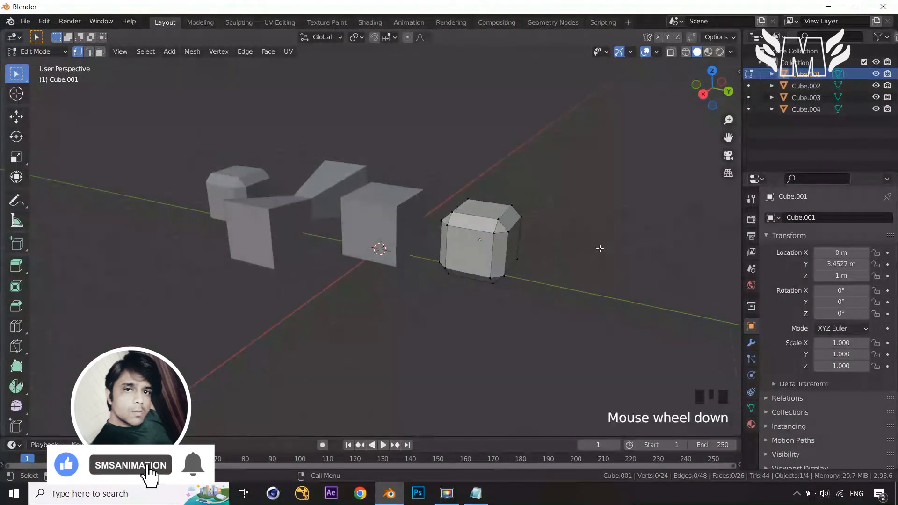
middle_click_drag(505, 287, 540, 298)
middle_click_drag(456, 279, 382, 259)
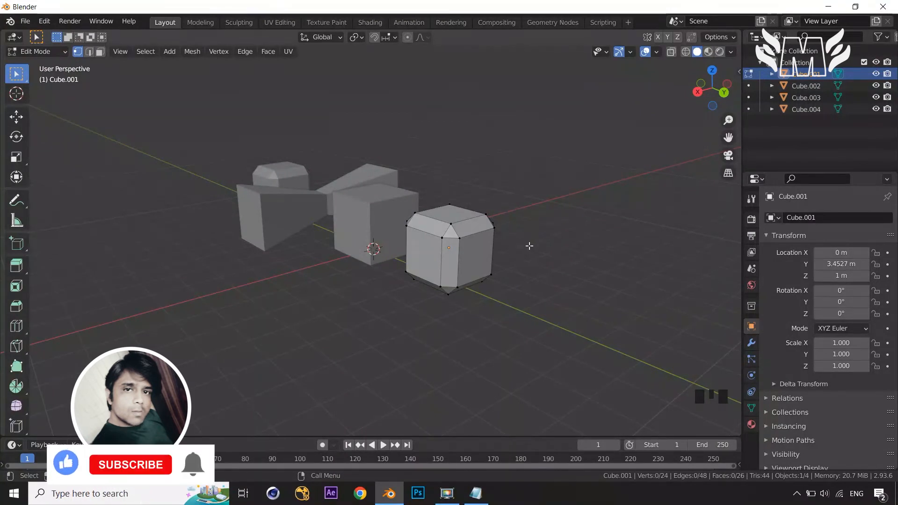
middle_click_drag(512, 280, 549, 285)
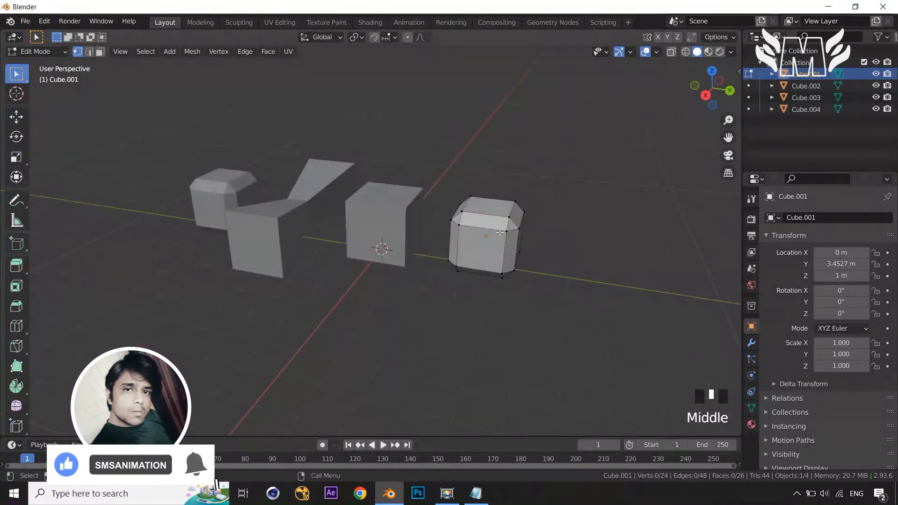
Undo the bevel on the merged cube and clear the selection
left_click(496, 213)
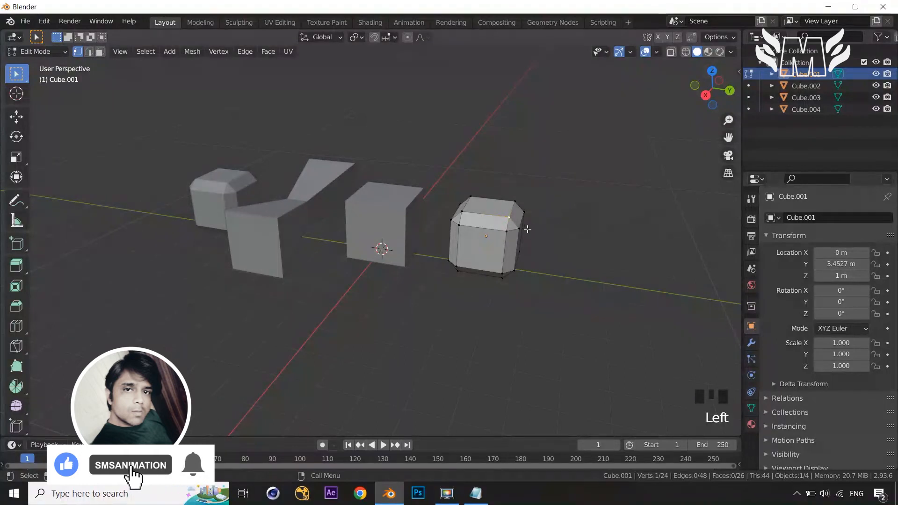
key("ctrl+z")
key("ctrl+z")
key("ctrl+z")
left_click(495, 206)
left_click(496, 206)
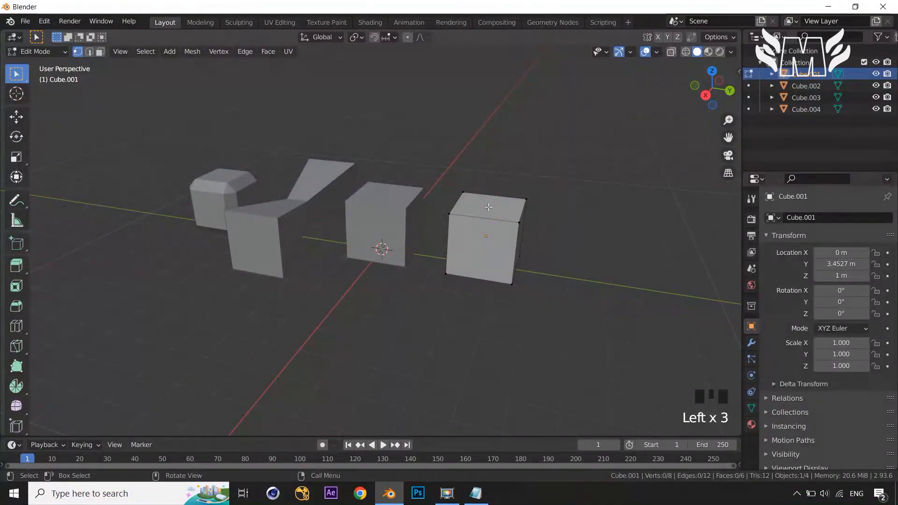
Flip the normal of the cube's top face in face selection mode
key("3")
left_click(488, 207)
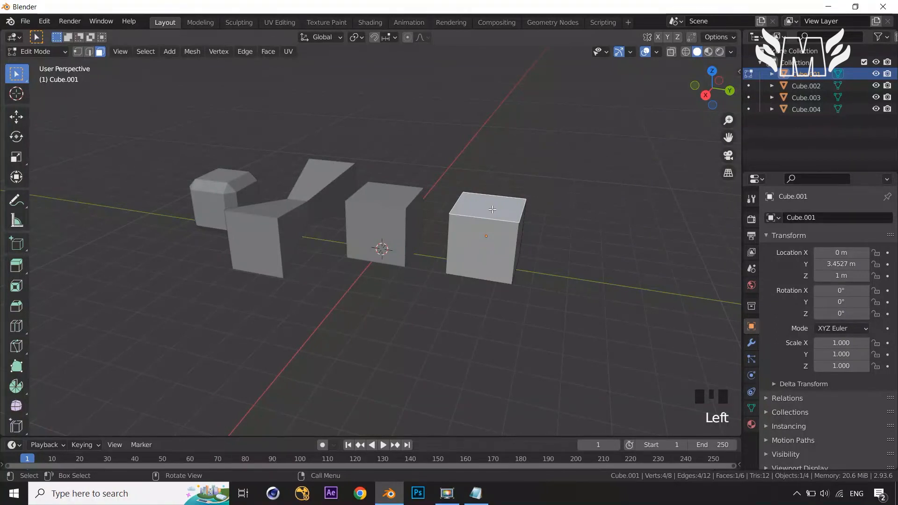
left_click(186, 54)
key("ctrl")
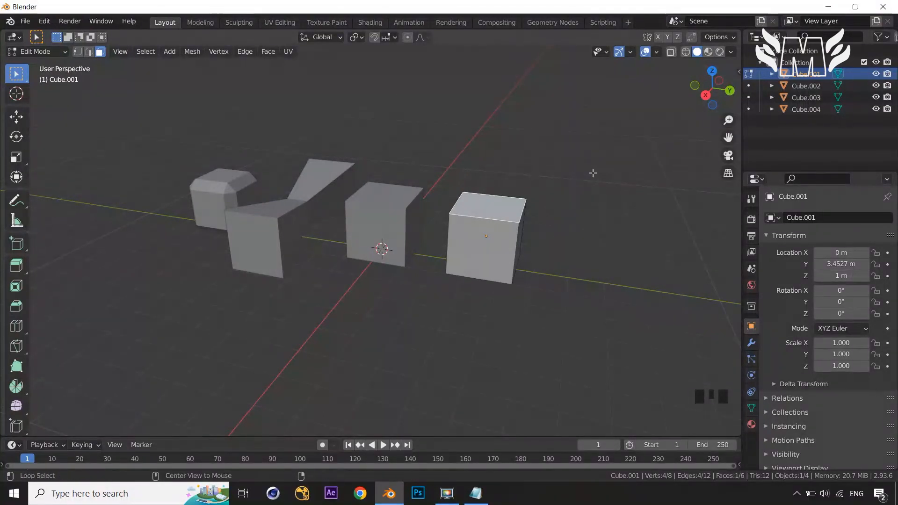
key("alt+n")
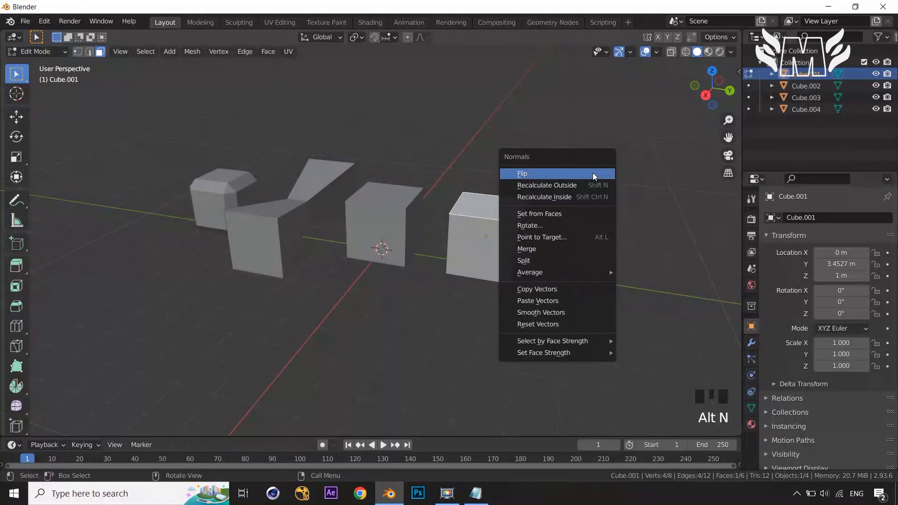
left_click(557, 173)
middle_click_drag(561, 192, 551, 189)
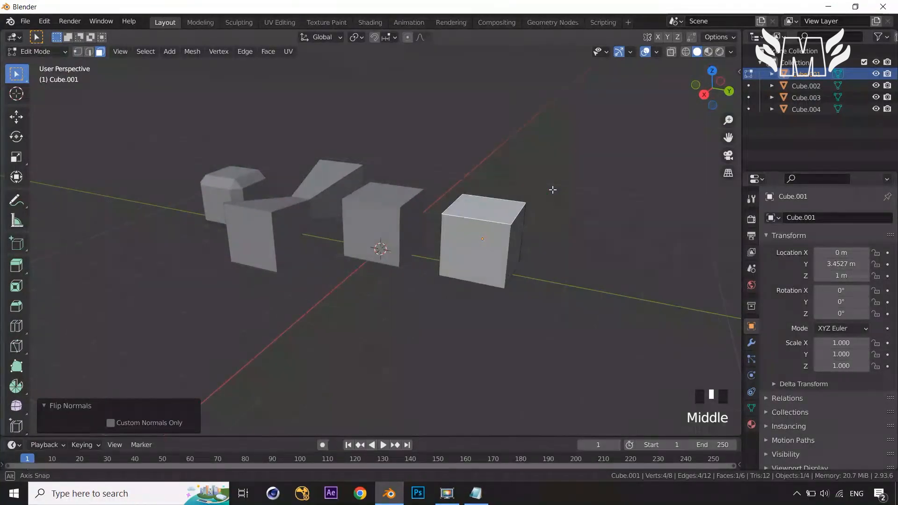
Show the Face Orientation overlay, inspect the cube's top face in Object Mode from several sides, and hide the overlay
left_click(656, 51)
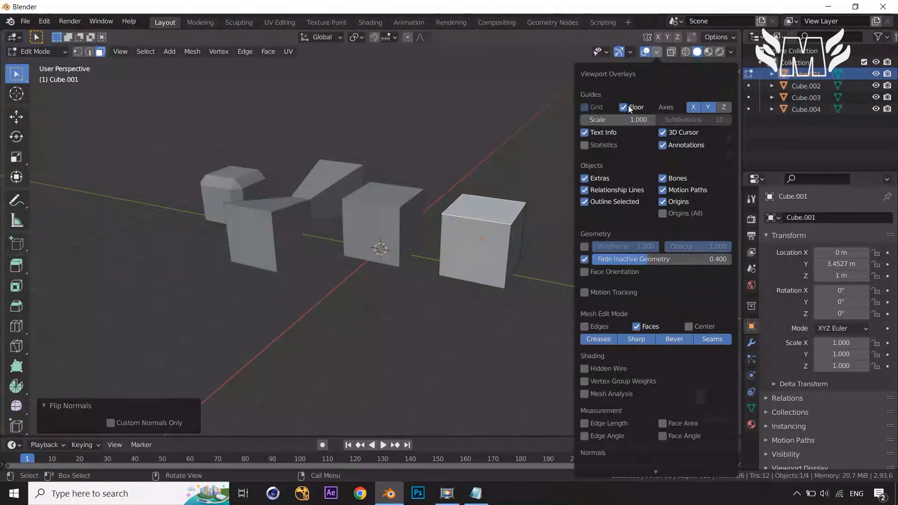
left_click(595, 273)
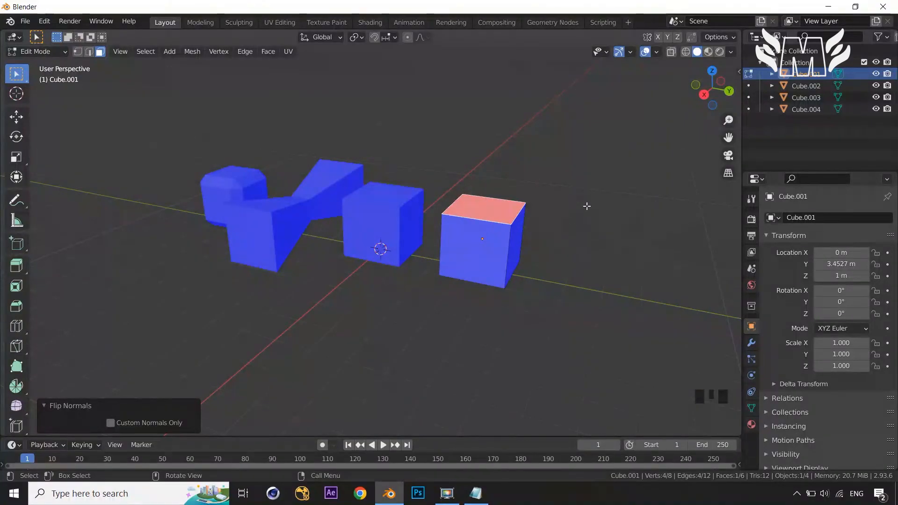
key("Tab")
middle_click_drag(586, 206, 540, 185)
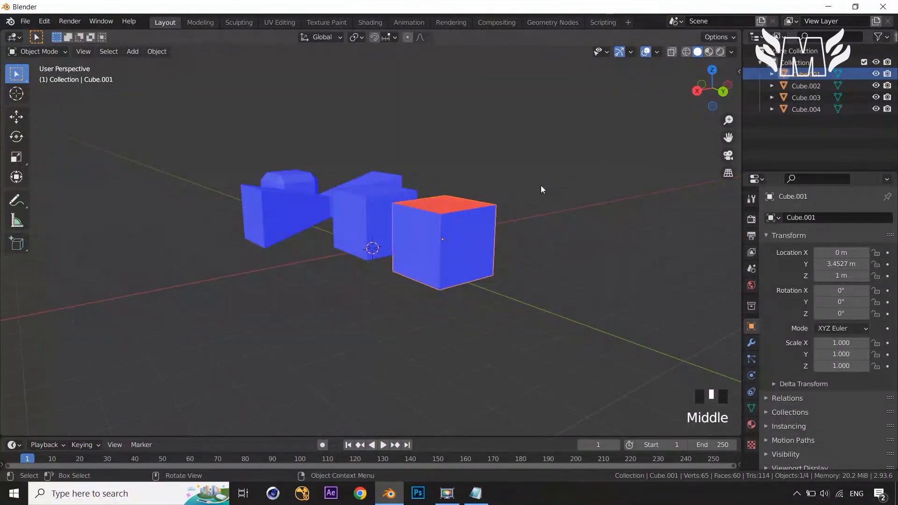
middle_click_drag(543, 197, 585, 229)
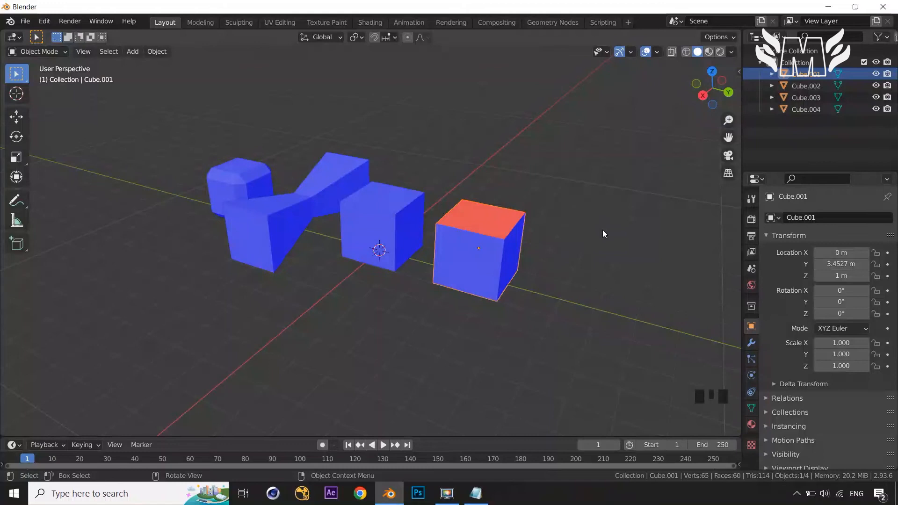
left_click(659, 52)
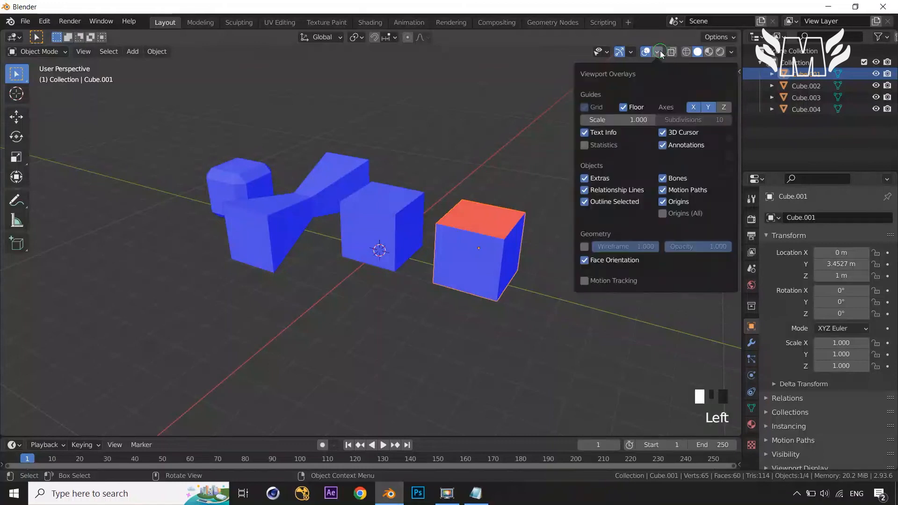
left_click(584, 260)
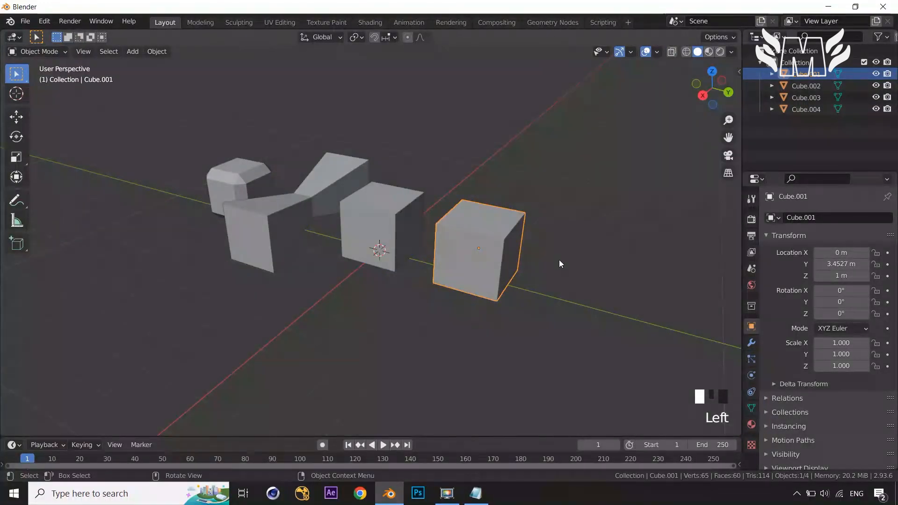
Bevel the entire cube by about 0.256 m in Edit Mode, inspect it from below, and undo the bevel
key("Tab")
key("a")
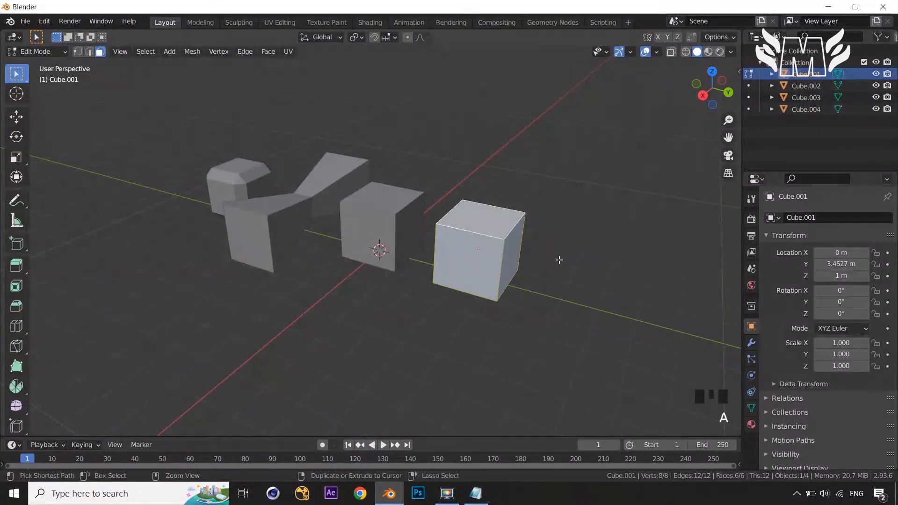
key("ctrl+b")
left_click(571, 262)
middle_click_drag(551, 253, 528, 216)
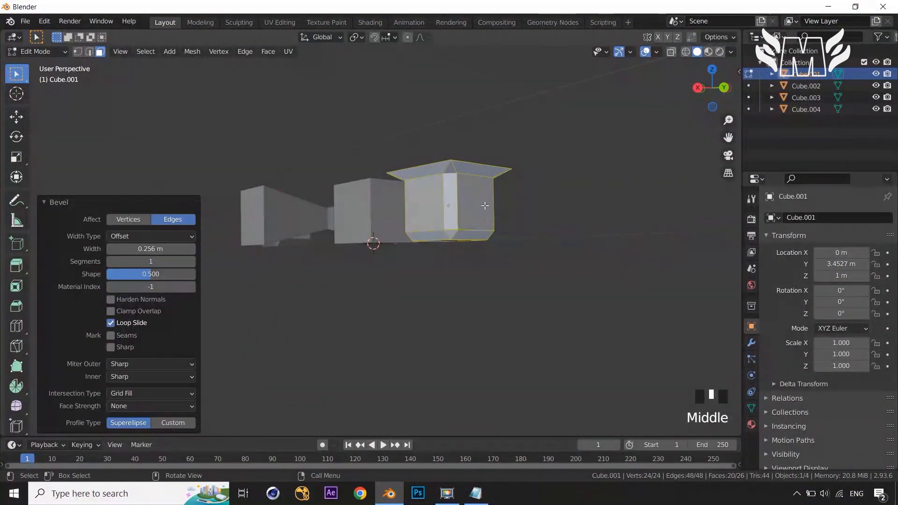
key("ctrl+z")
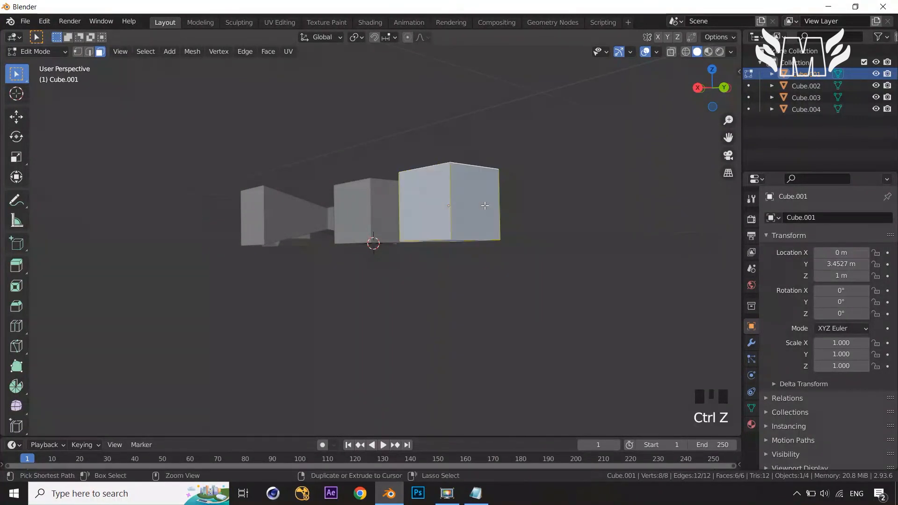
Flip the normal of the cube's front side face and clear the selection
middle_click_drag(484, 205, 463, 281)
left_click(463, 279)
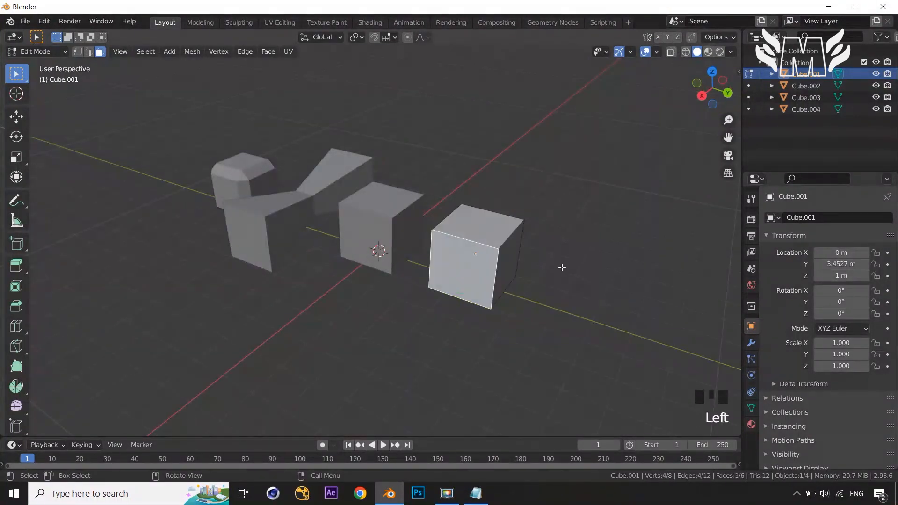
key("alt+n")
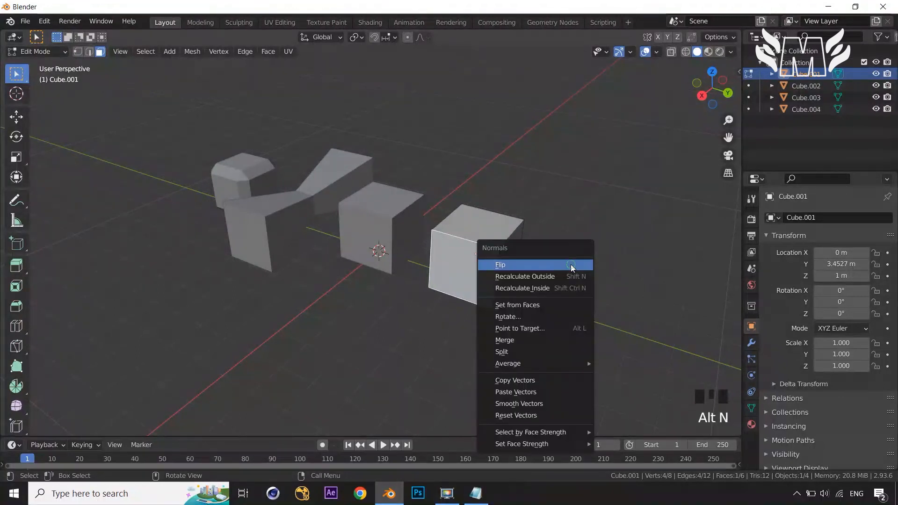
left_click(570, 264)
middle_click_drag(570, 263, 562, 255)
left_click(555, 255)
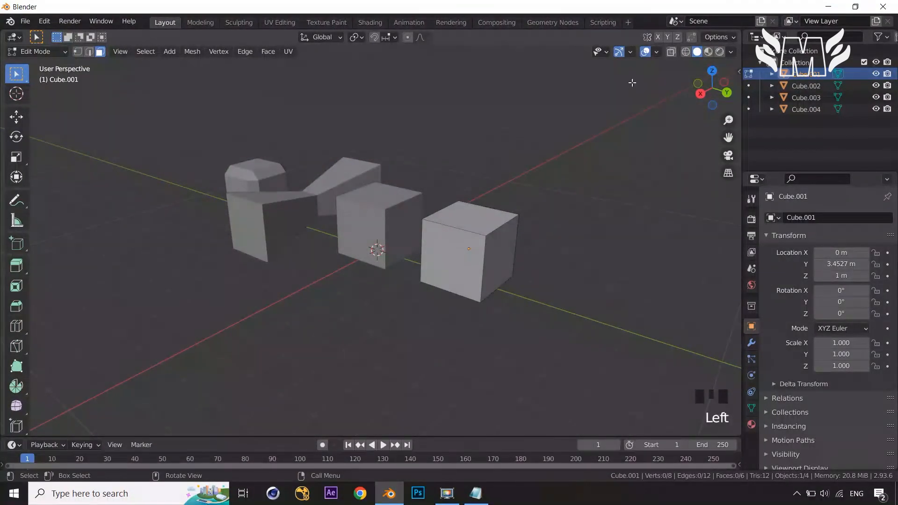
Check both flipped faces with the Face Orientation overlay, return to Object Mode, and turn the overlay off
left_click(656, 52)
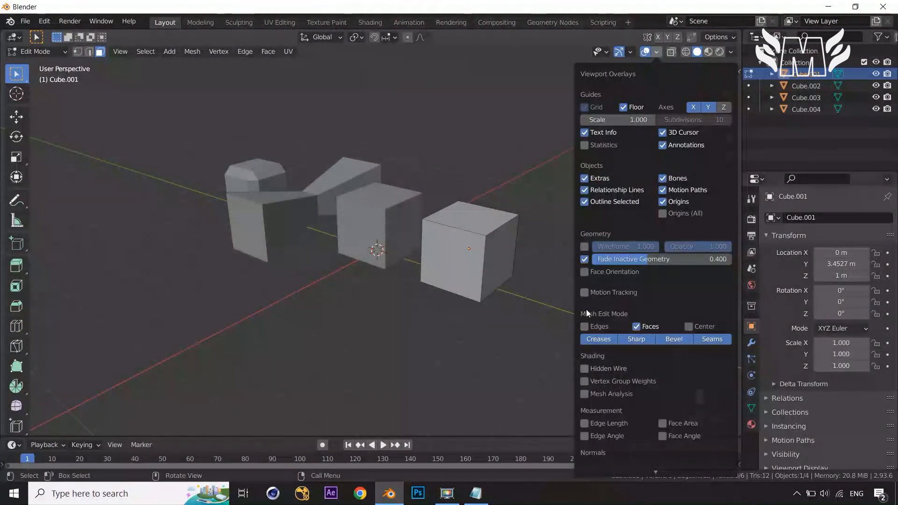
left_click(585, 272)
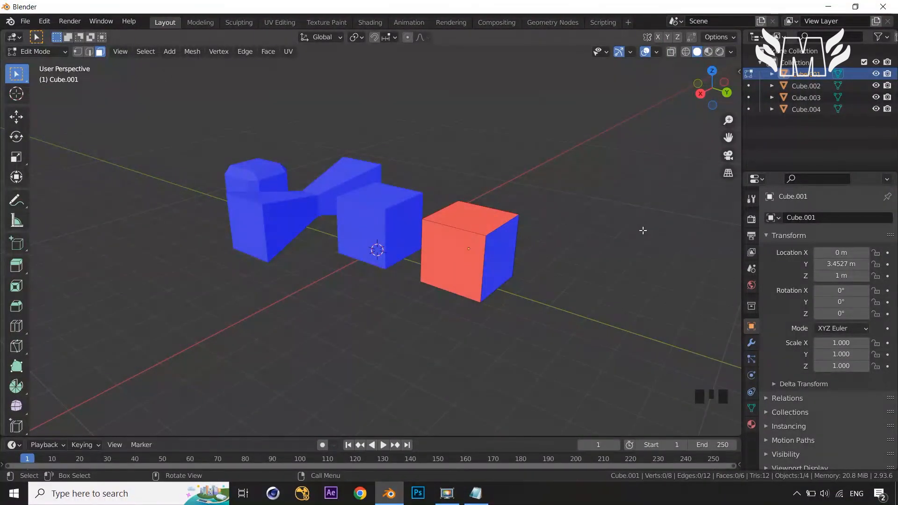
key("Tab")
middle_click_drag(608, 250, 611, 260)
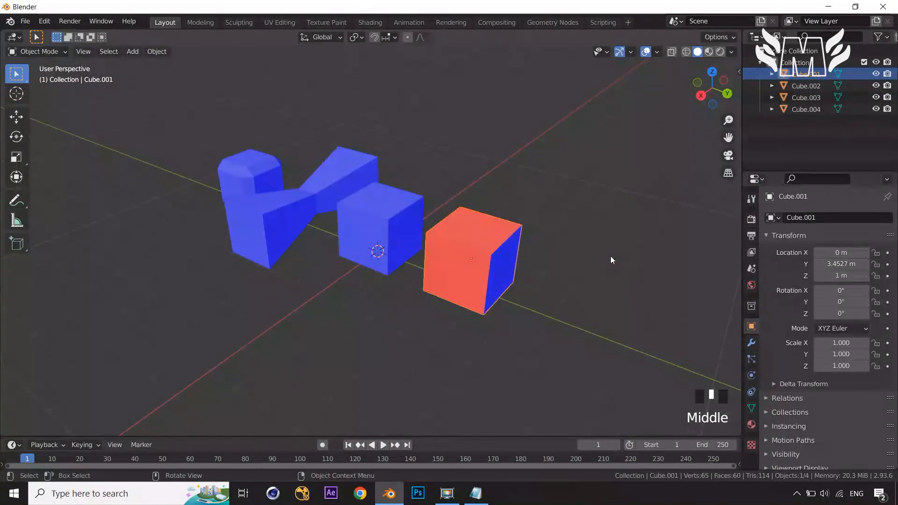
left_click(656, 51)
left_click(584, 261)
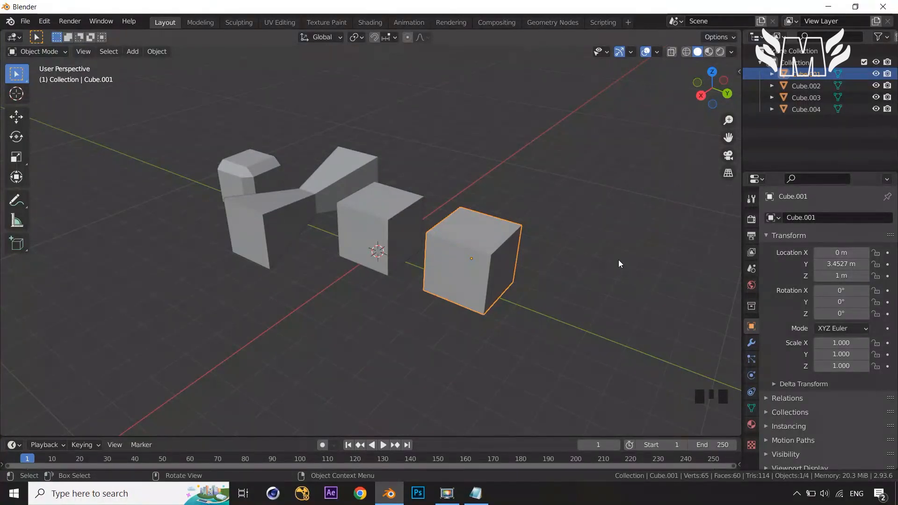
Switch Cube.001 to Edit Mode
middle_click_drag(593, 255, 569, 241)
scroll(582, 249, "up", 1)
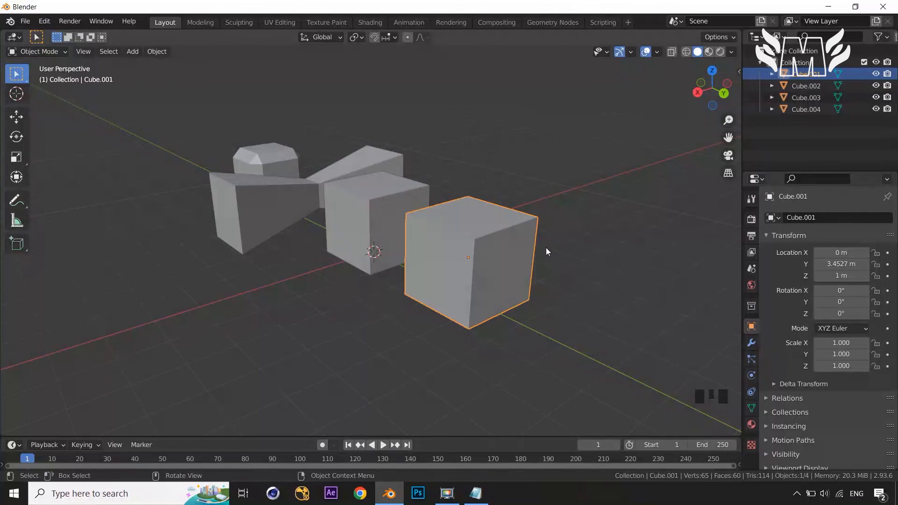
key("Tab")
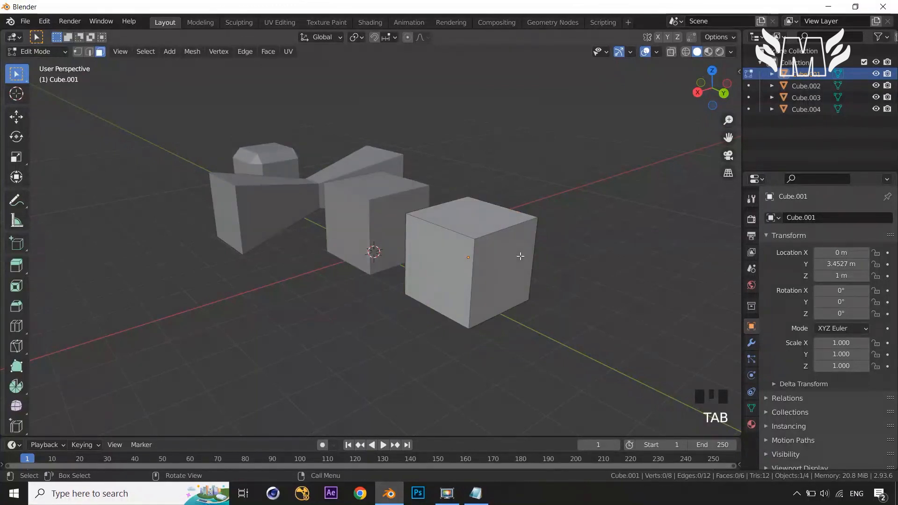
Bevel the entire cube by about 0.33 m, inspect its corners, undo the bevel, and clear the selection
key("a")
key("ctrl+b")
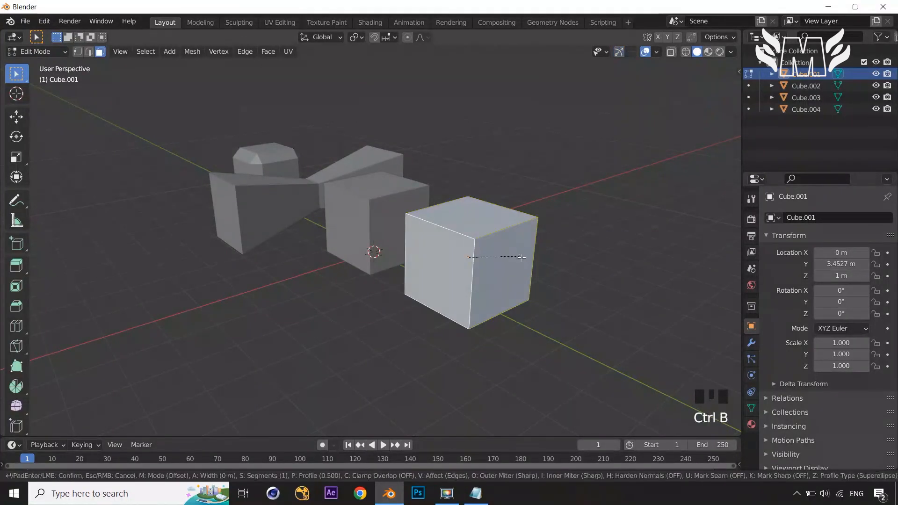
left_click(540, 264)
middle_click_drag(541, 267, 566, 278)
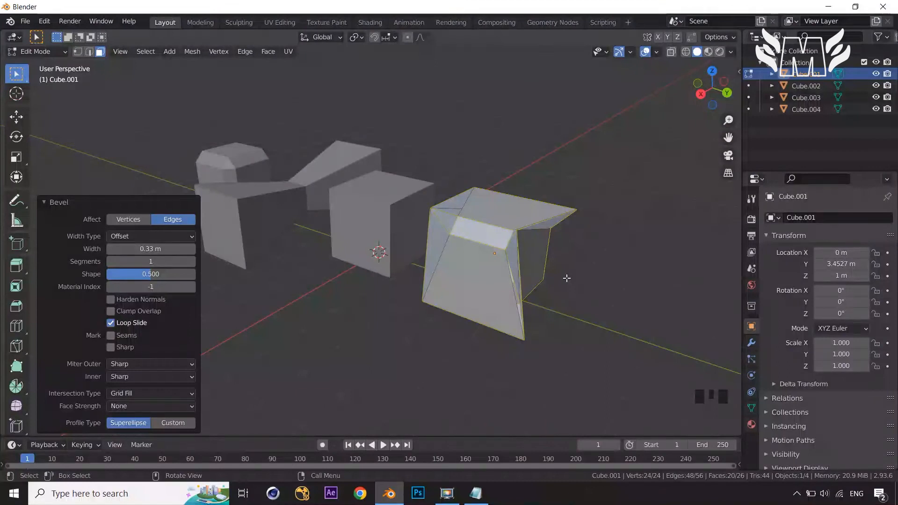
key("ctrl+z")
left_click(583, 249)
middle_click_drag(583, 248, 572, 244)
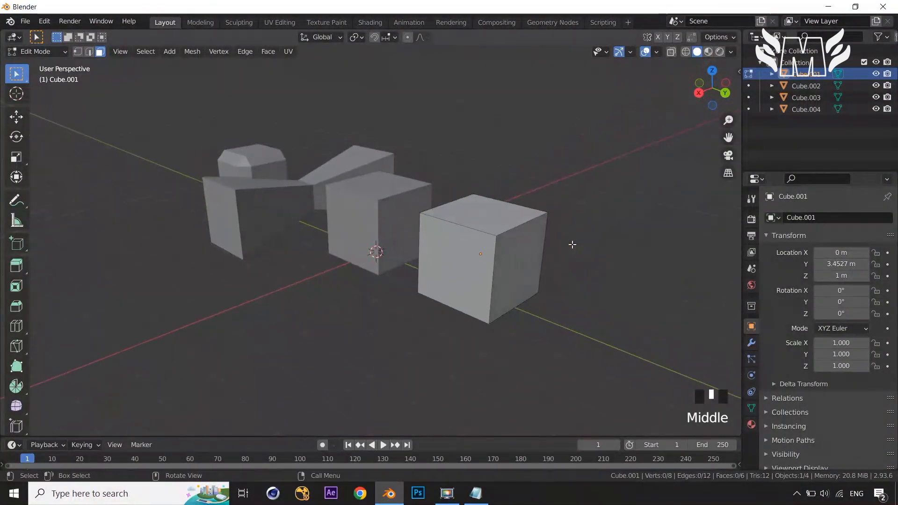
Show the Face Orientation overlay in Edit Mode and examine which faces of the cube are flipped
left_click(657, 52)
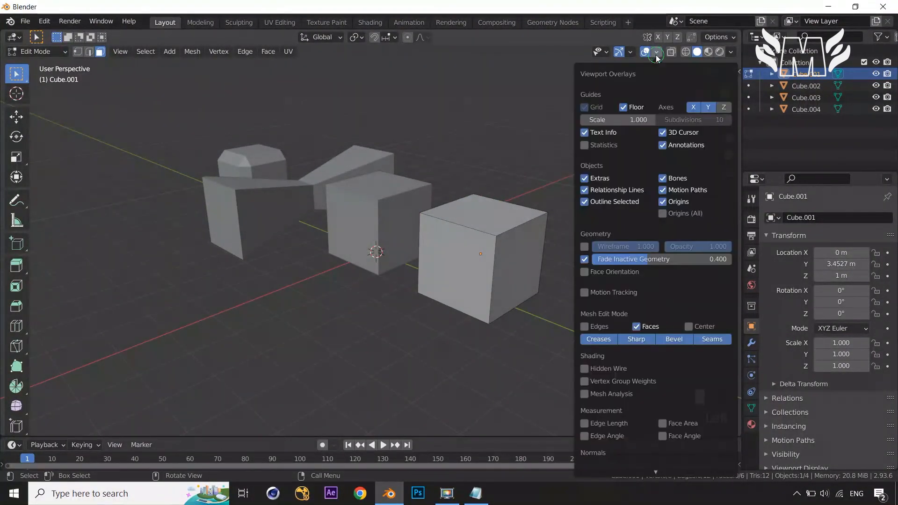
left_click(584, 272)
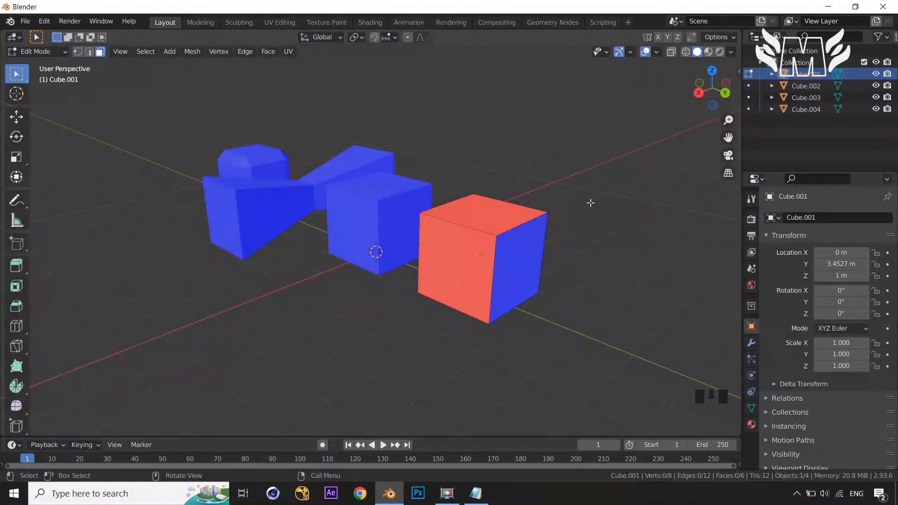
middle_click_drag(590, 202, 607, 214)
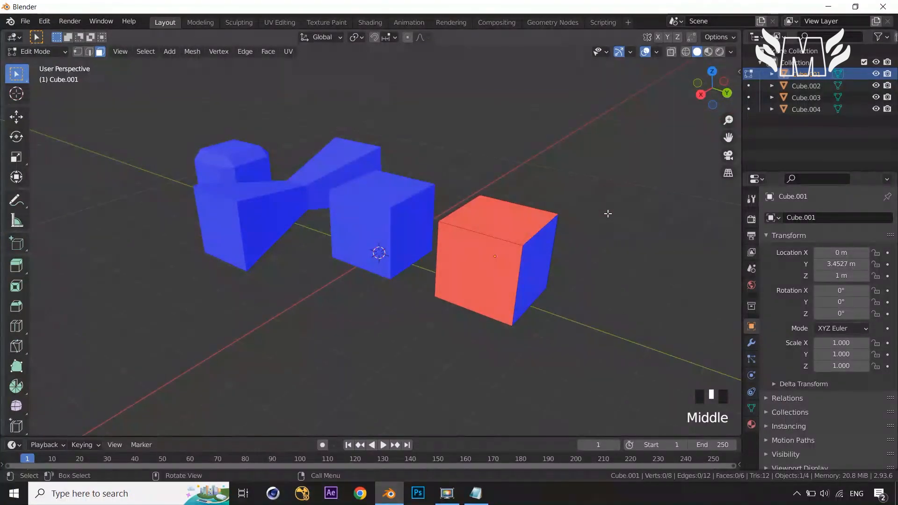
key("a")
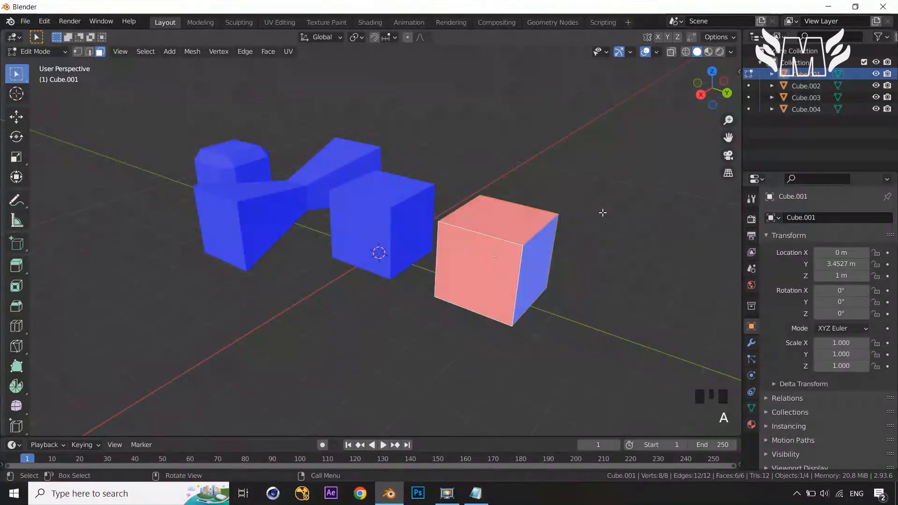
key("m")
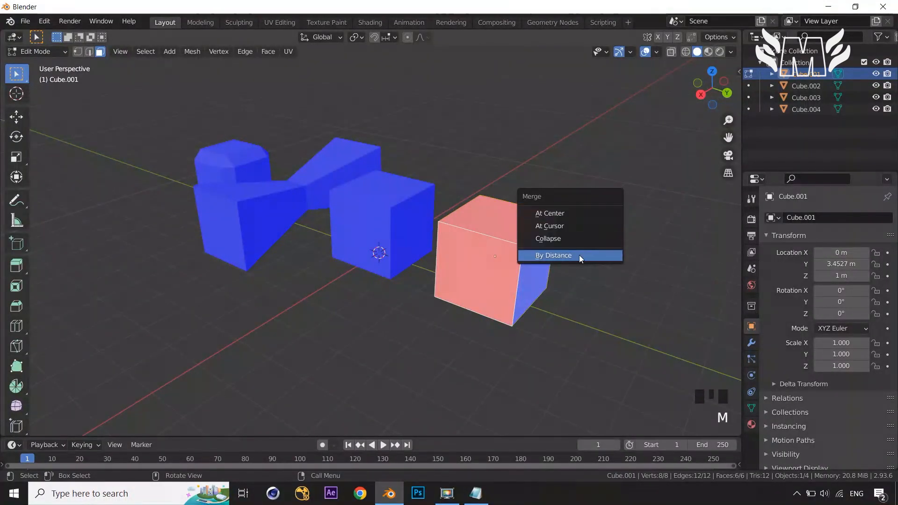
left_click(219, 51)
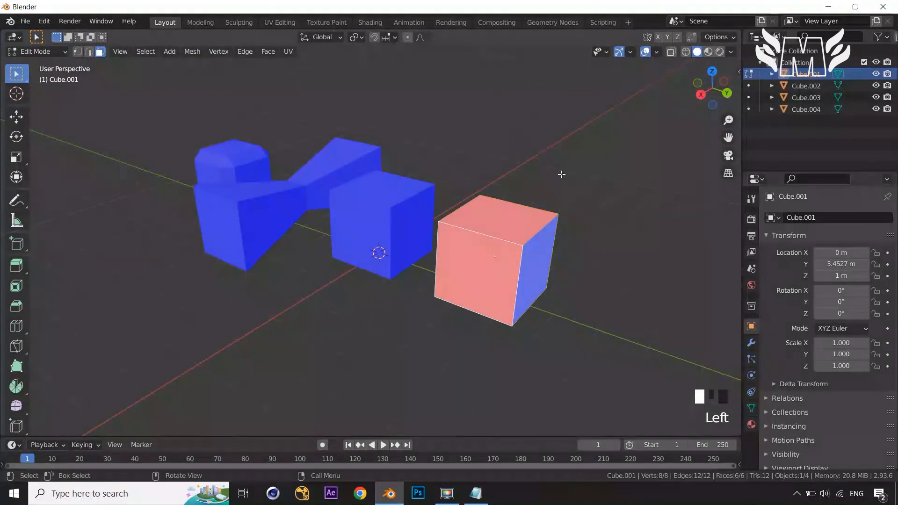
key("m")
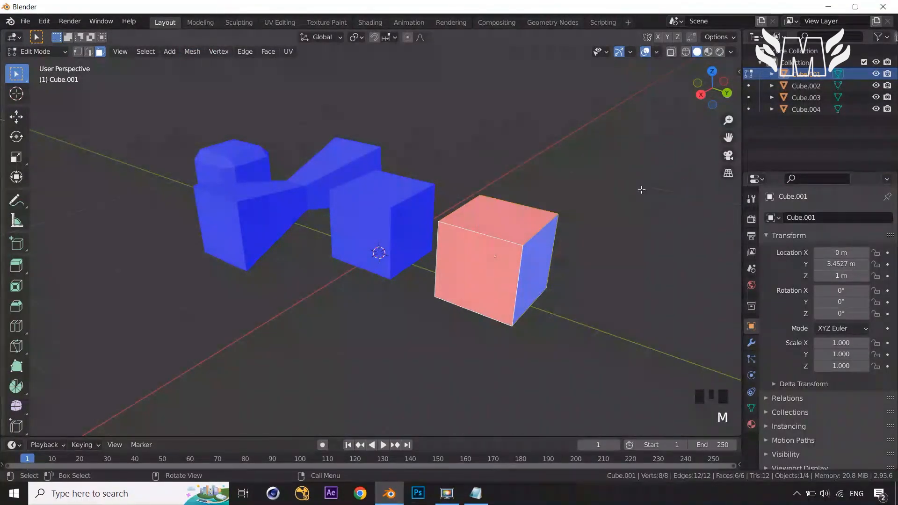
left_click(656, 51)
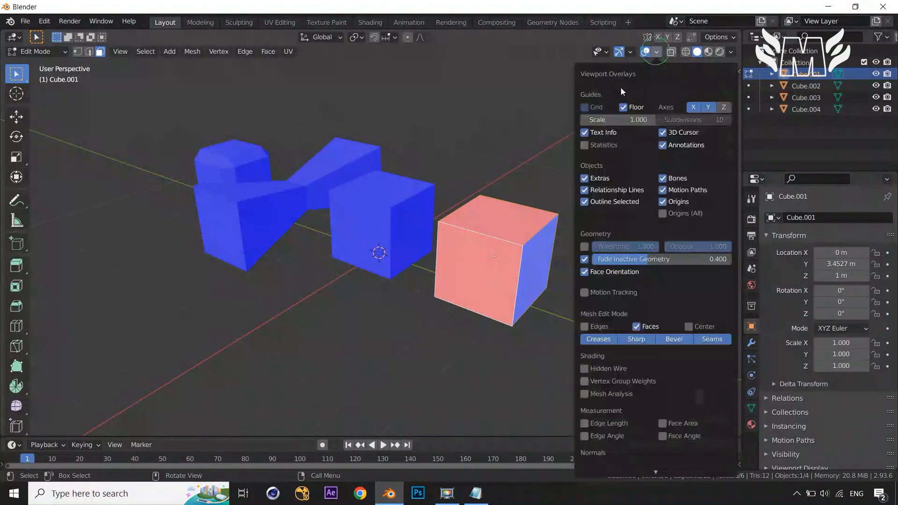
left_click(553, 169)
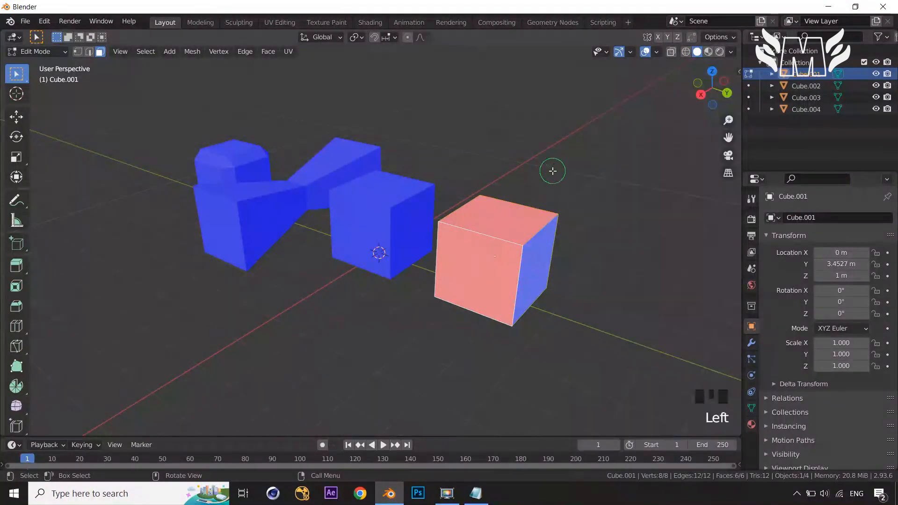
middle_click_drag(630, 216, 606, 219)
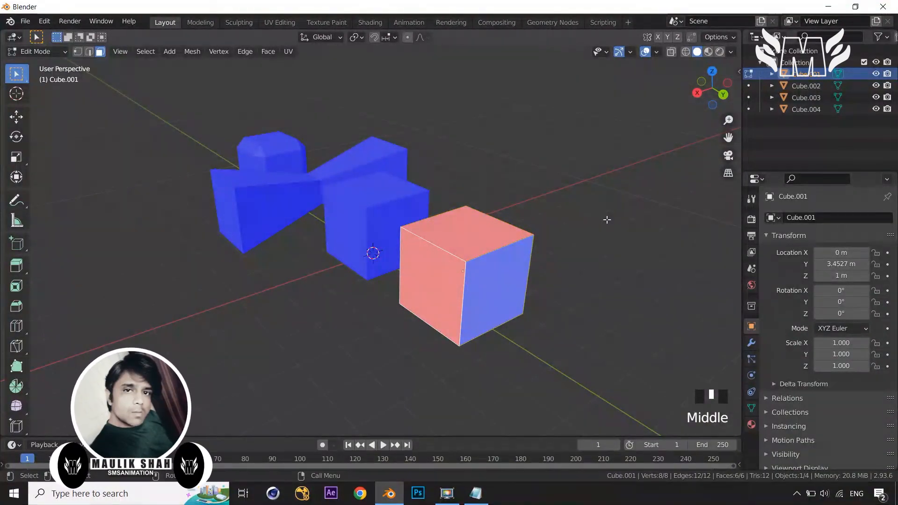
key("alt+n")
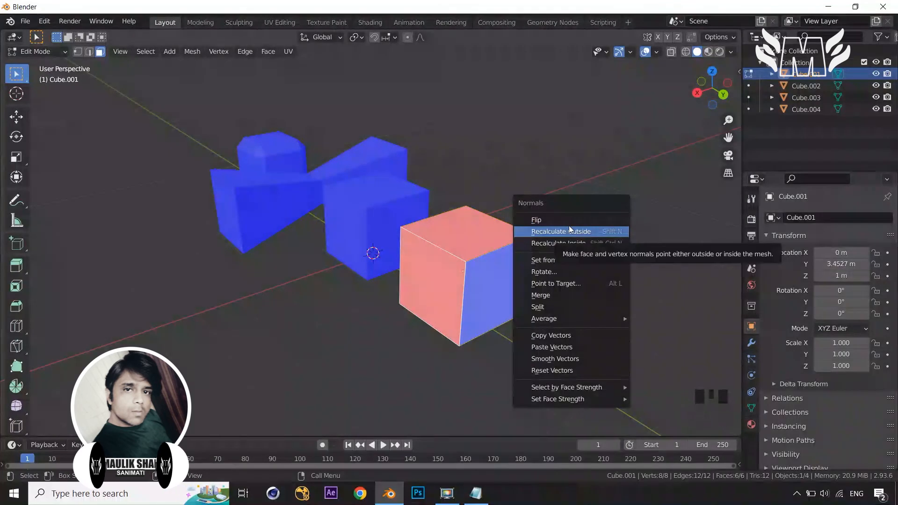
left_click(664, 119)
Select the cube's red top face and red side face and flip their normals
left_click(480, 239)
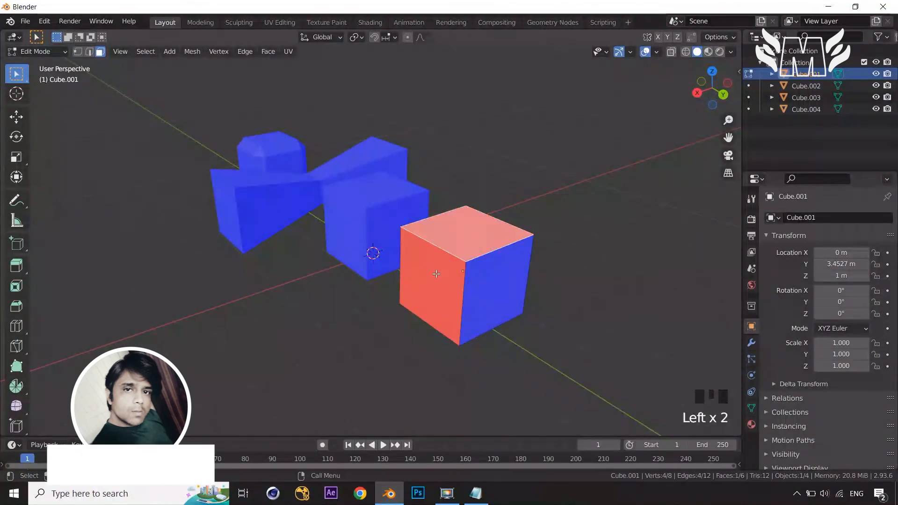
left_click(437, 274, "shift")
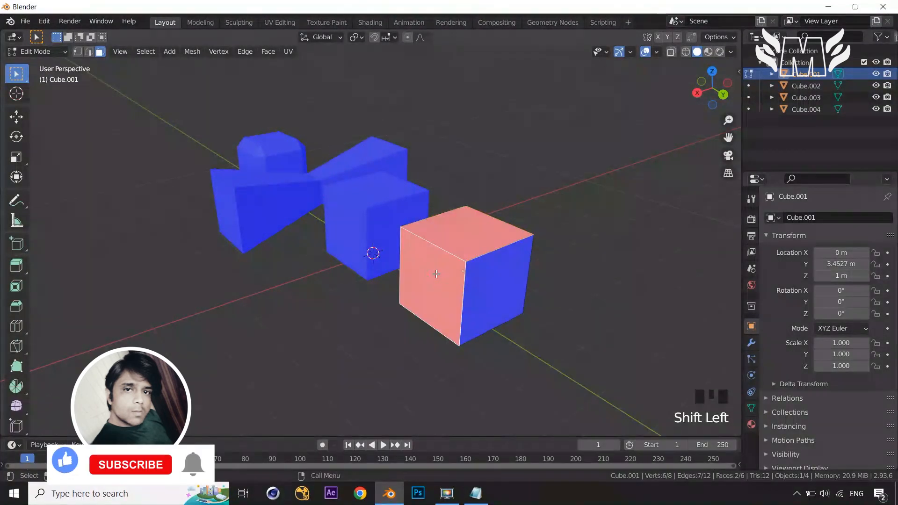
key("alt+n")
left_click(609, 200)
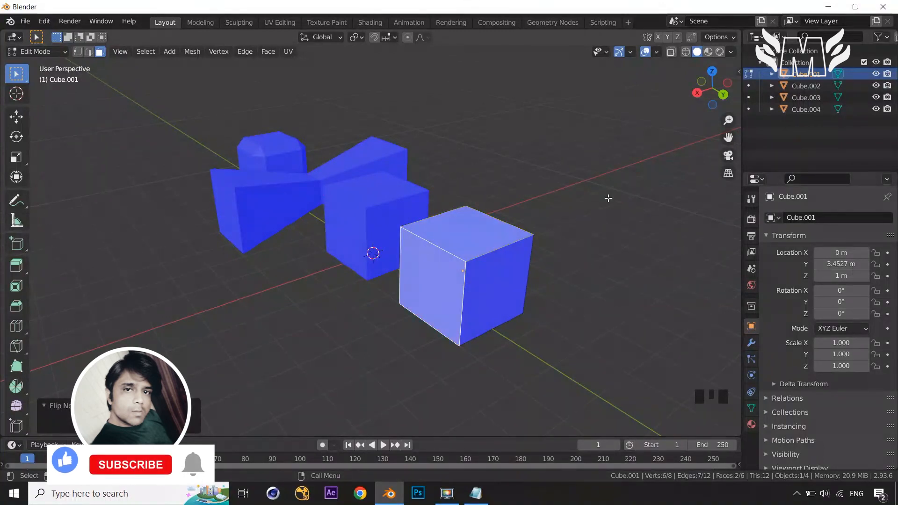
Flip the normals of the same two faces once more and turn off the Face Orientation overlay
left_click(655, 51)
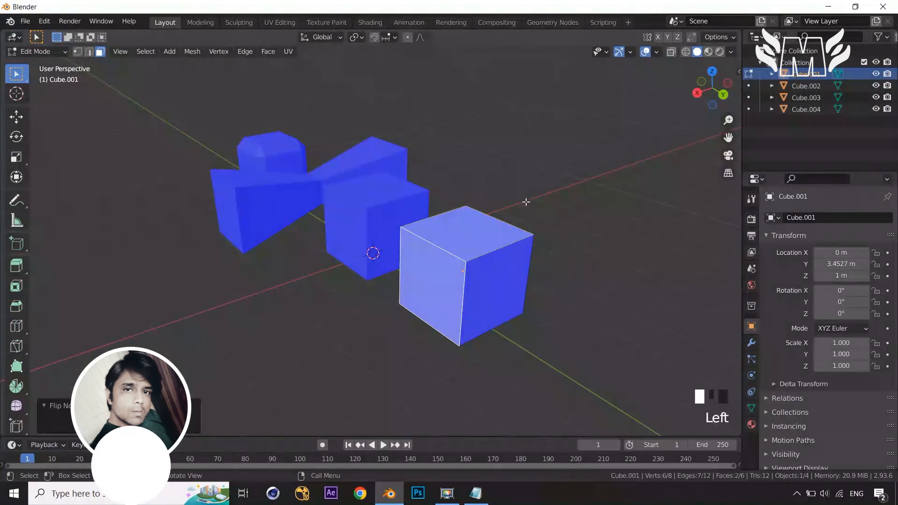
key("alt+n")
left_click(560, 228)
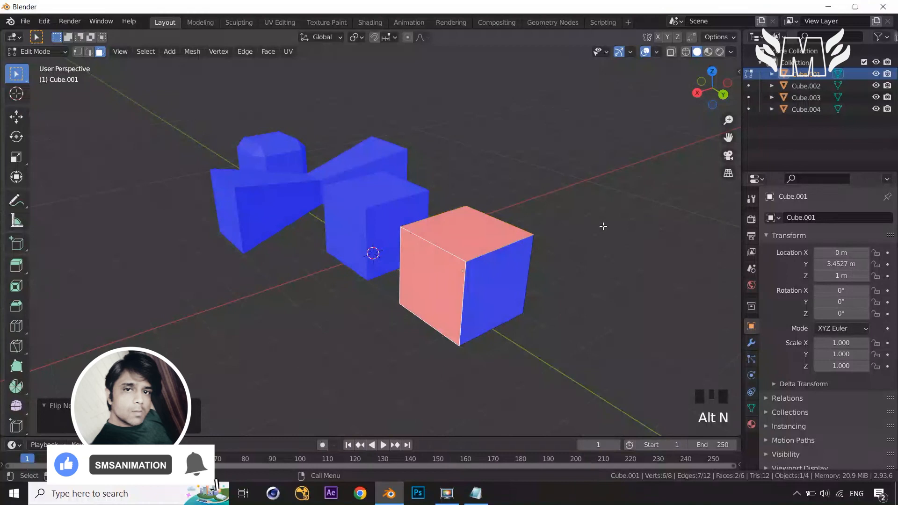
left_click(656, 51)
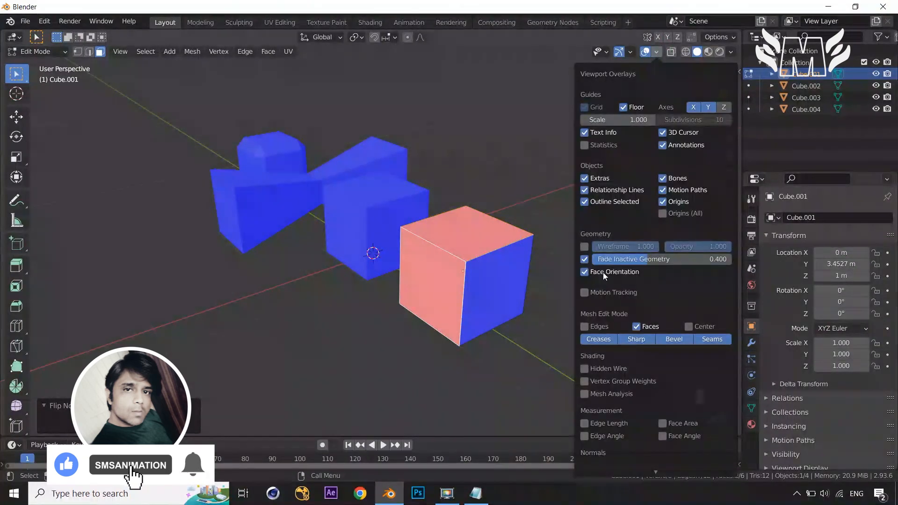
left_click(584, 272)
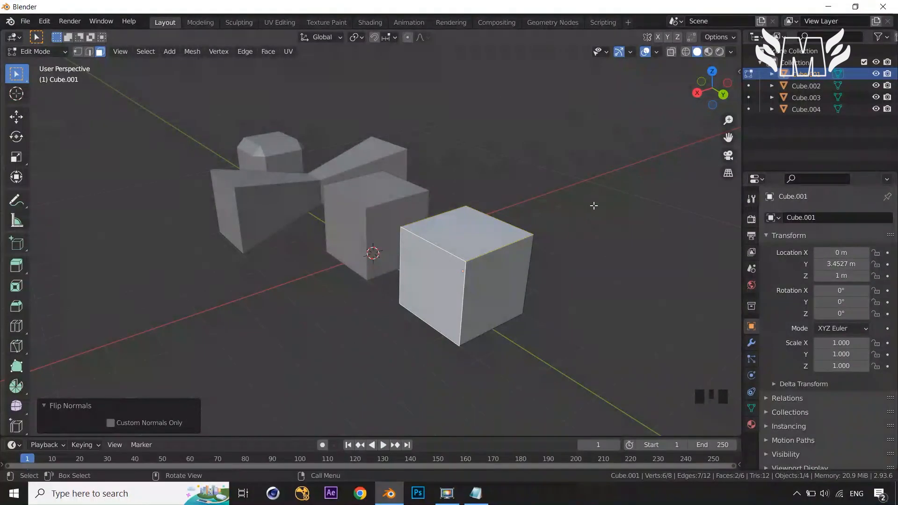
Select the whole cube, check its face directions with the Face Orientation overlay, and hide the overlay
key("a")
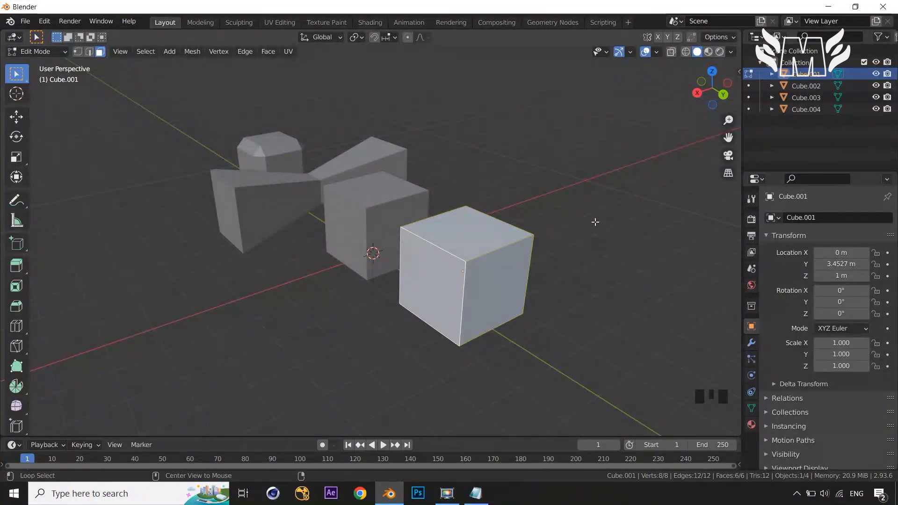
key("alt+n")
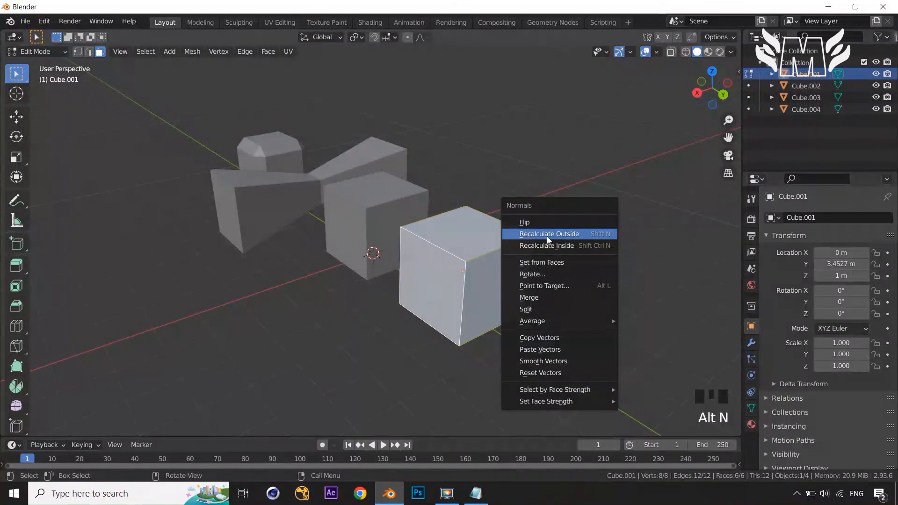
left_click(660, 53)
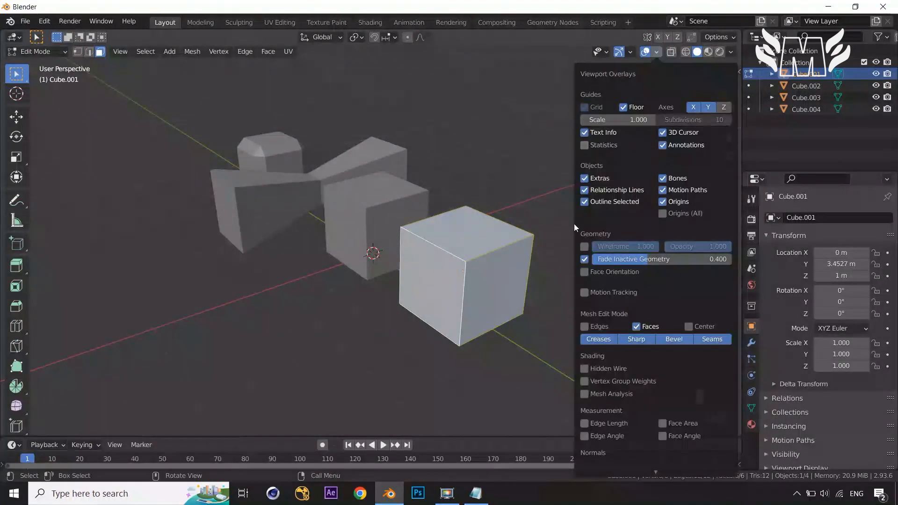
left_click(587, 268)
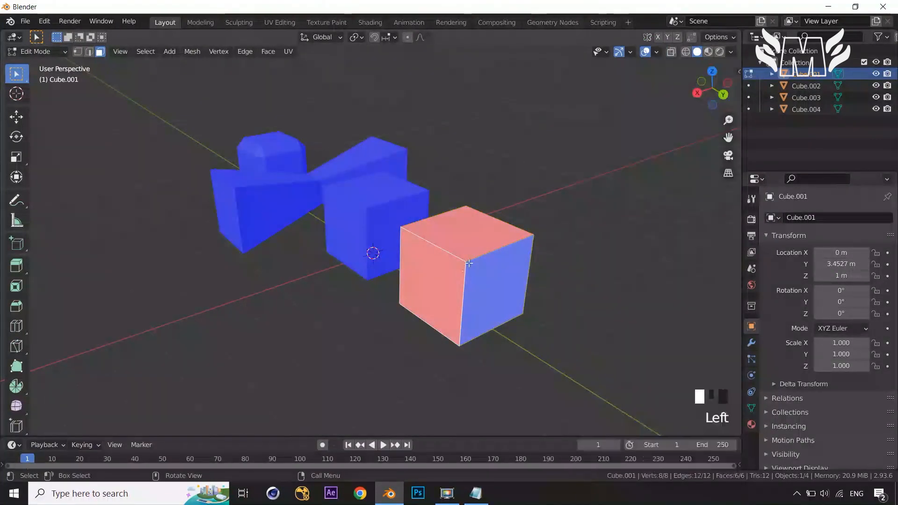
left_click(657, 52)
left_click(584, 272)
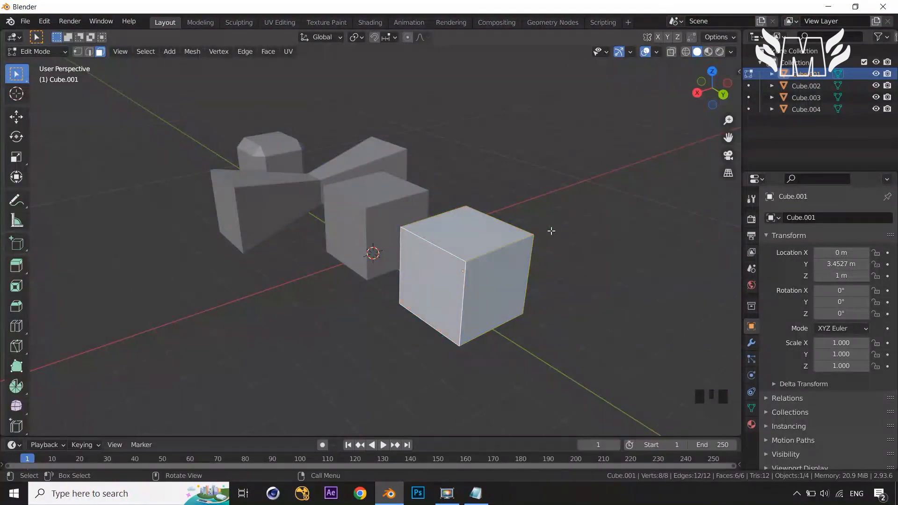
Recalculate the normals of all the cube's faces to the outside
left_click(571, 267)
key("a")
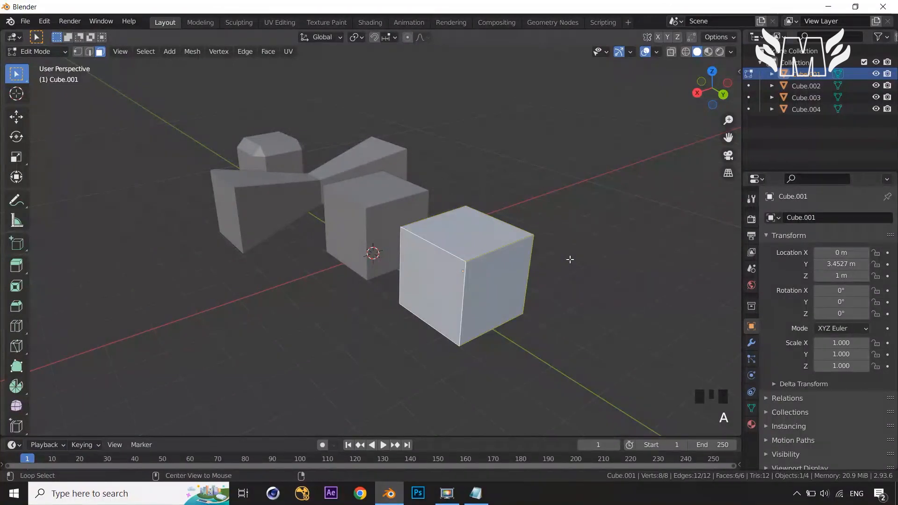
key("alt+n")
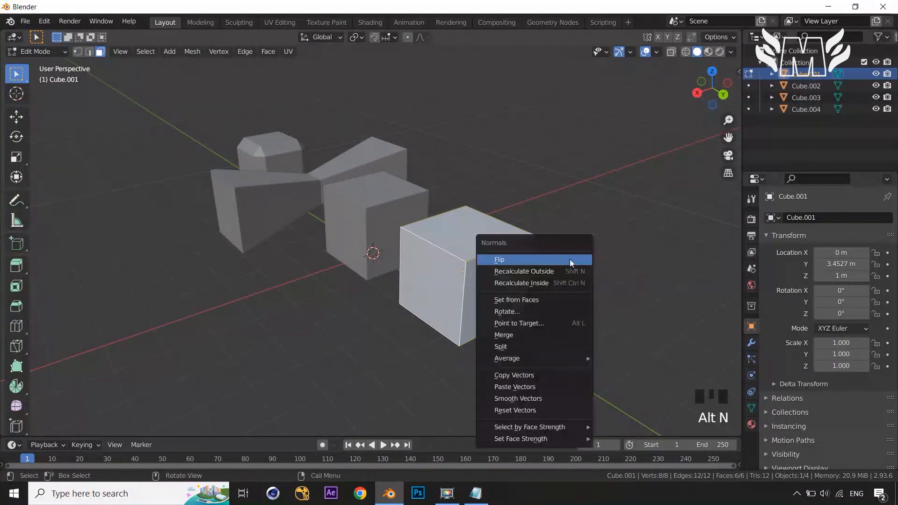
left_click(517, 271)
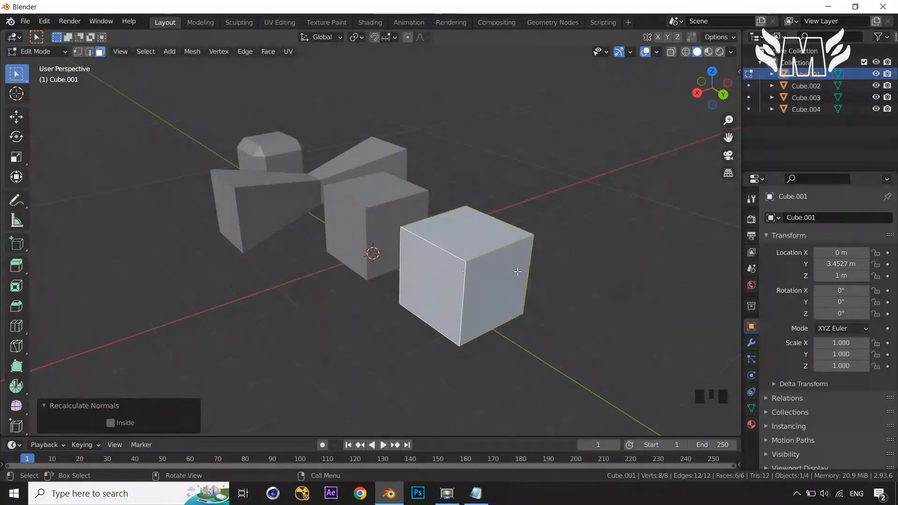
Show the Face Orientation overlay, inspect the cube's recalculated faces from several sides, and clear the selection
left_click(657, 51)
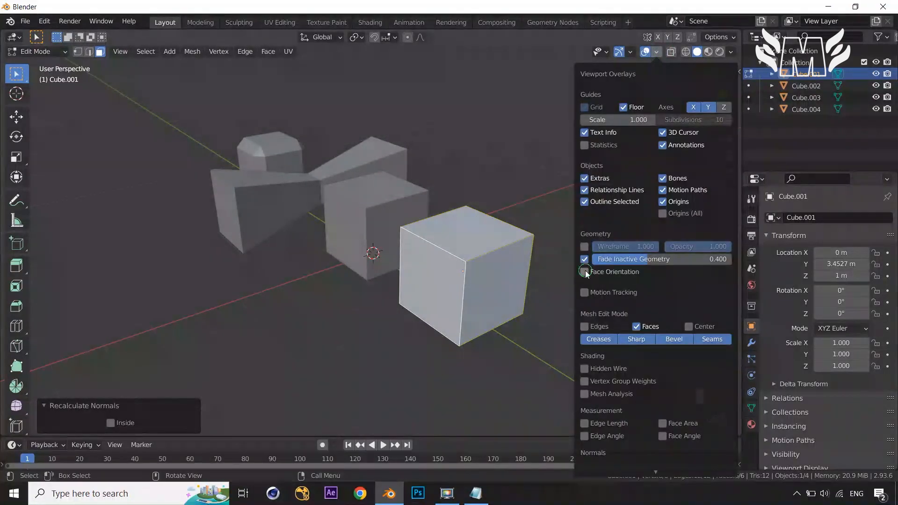
left_click(585, 272)
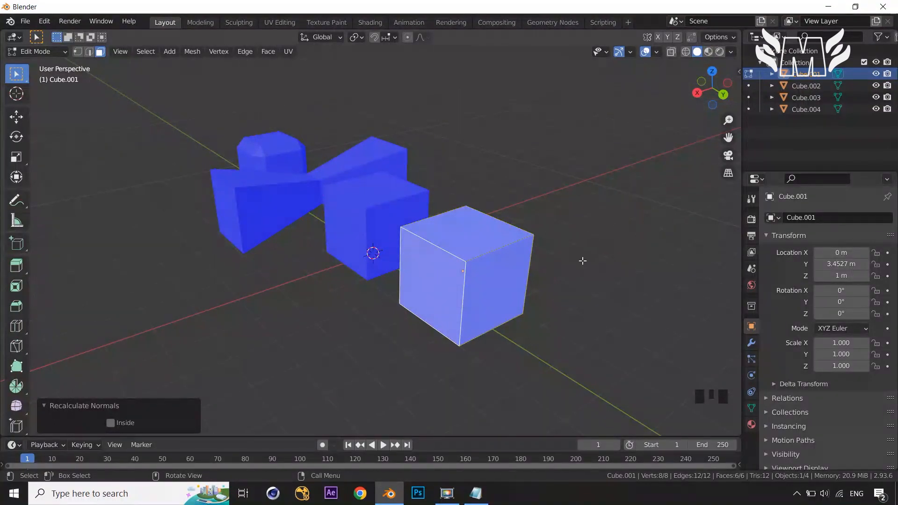
middle_click_drag(582, 261, 606, 259)
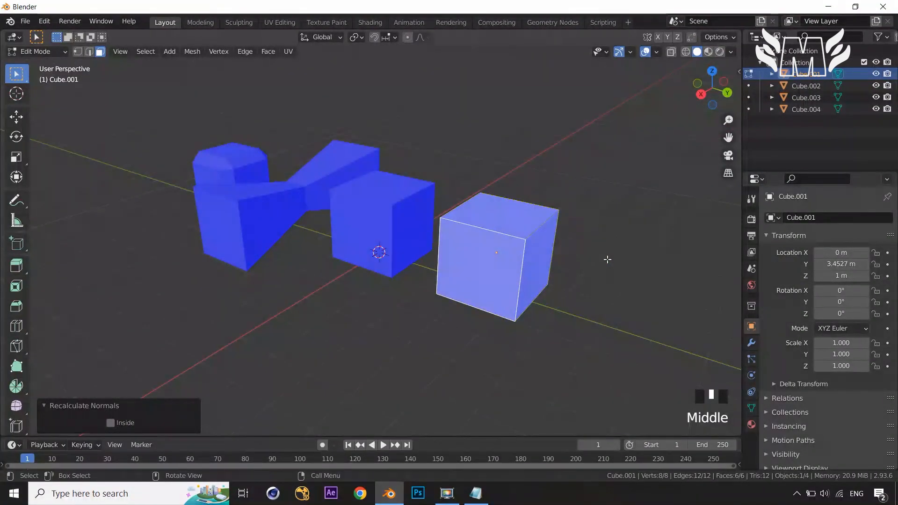
scroll(601, 256, "up", 1)
middle_click_drag(601, 257, 581, 245)
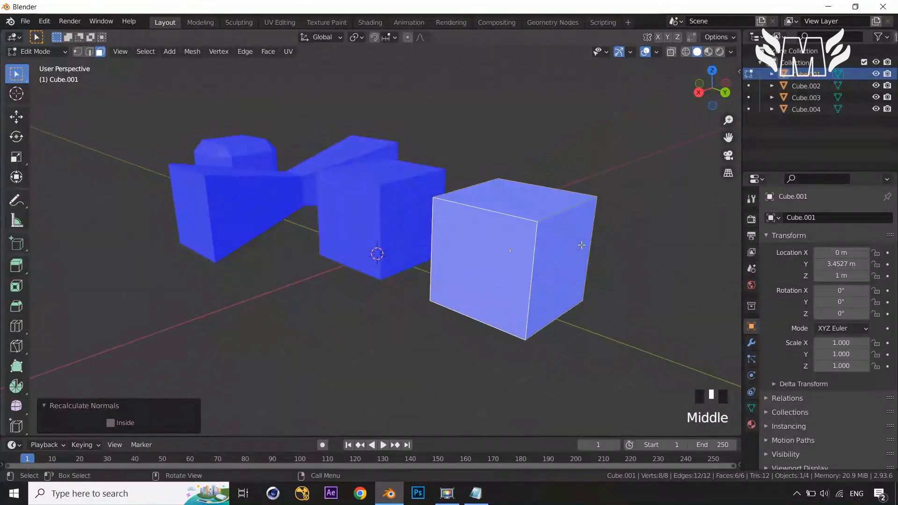
scroll(404, 292, "down", 2)
middle_click_drag(404, 292, 547, 284)
left_click(547, 283)
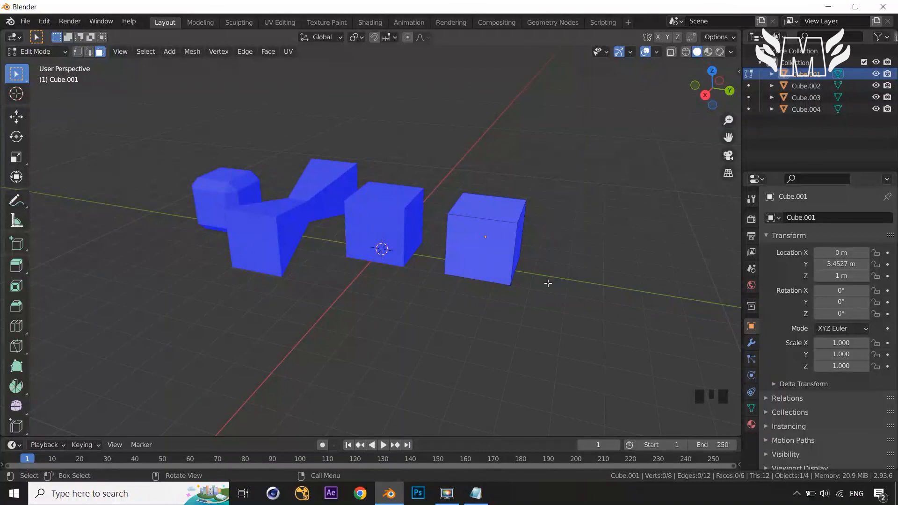
scroll(547, 285, "up", 2)
mouse_move(541, 295)
middle_mouse_down()
mouse_move(525, 282)
mouse_move(530, 302)
middle_mouse_up()
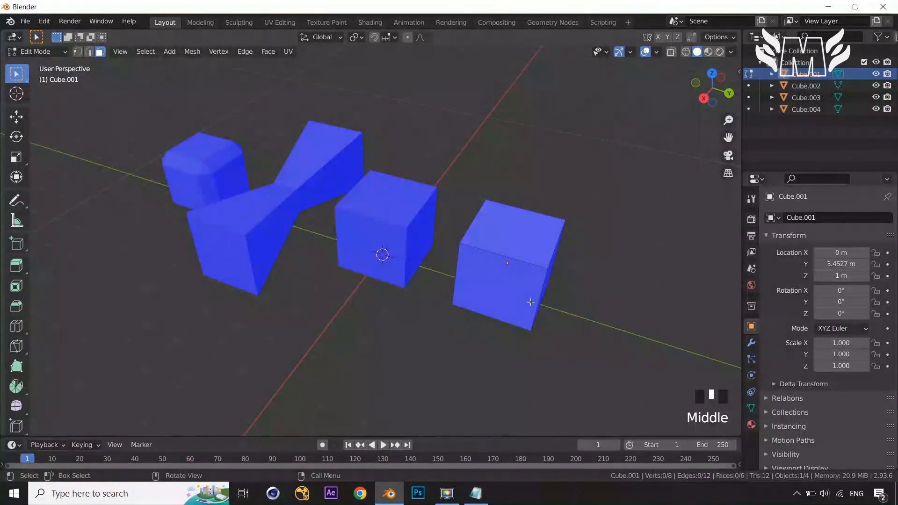